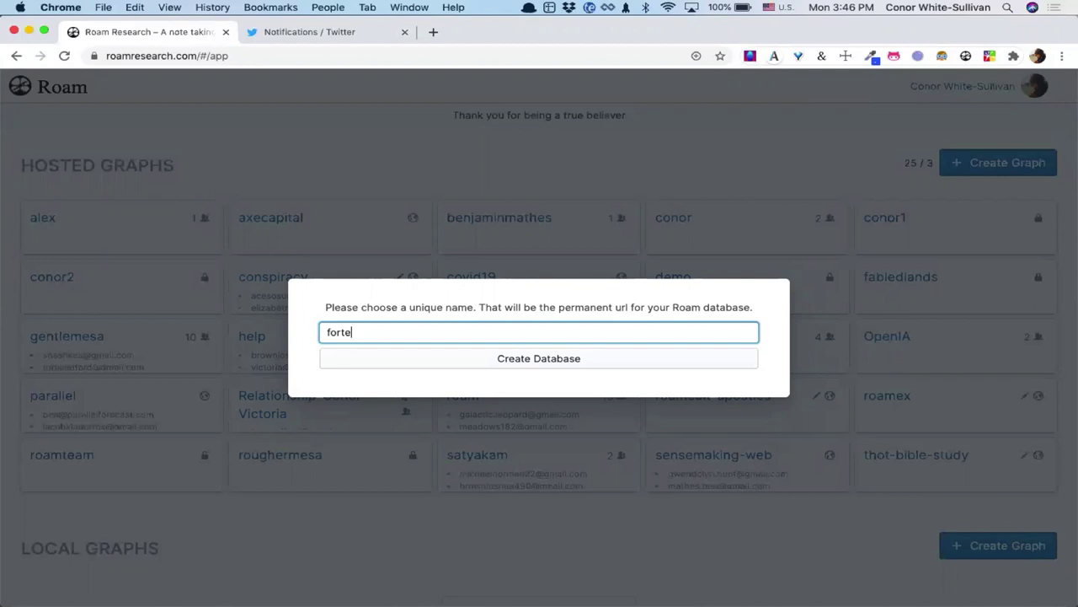
Create a new hosted database named fortelabs-roam and dismiss the introductory video window
key(BackSpace)
key(BackSpace)
key(BackSpace)
key(BackSpace)
key(BackSpace)
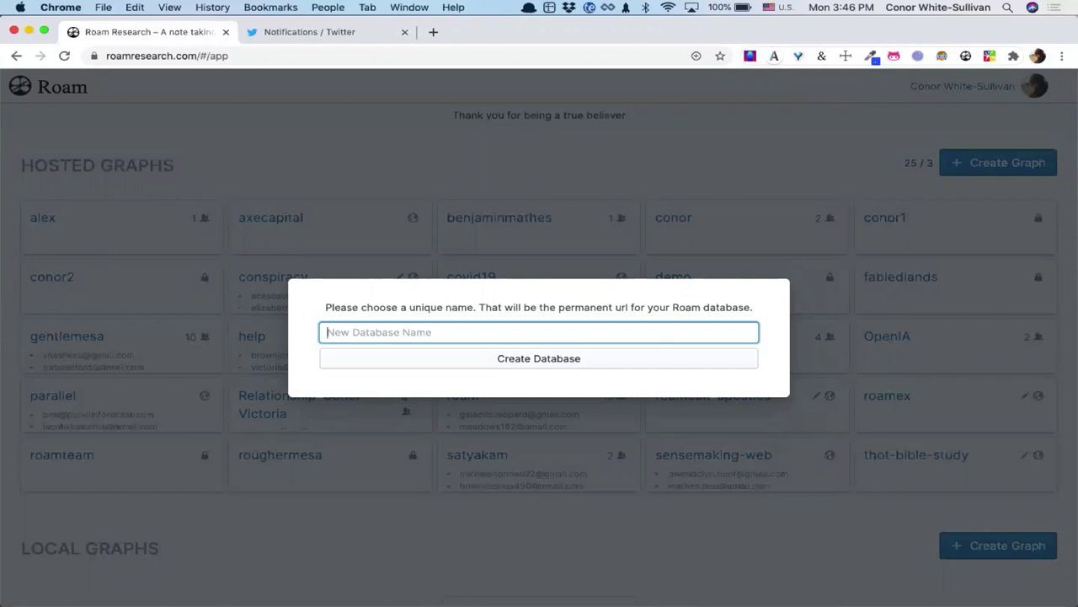
text(fortelabs)
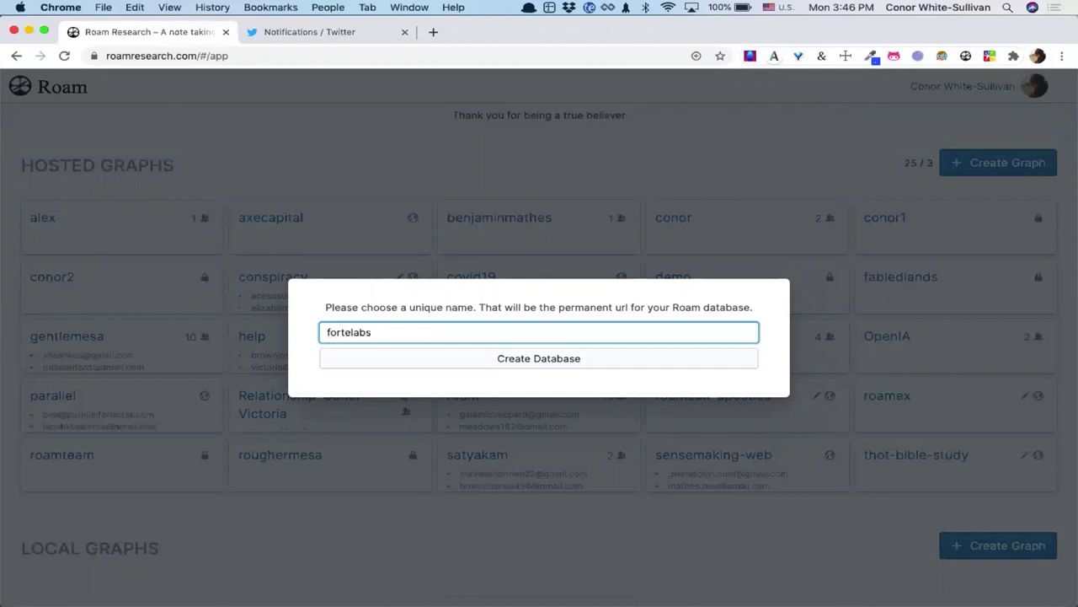
text(-roam)
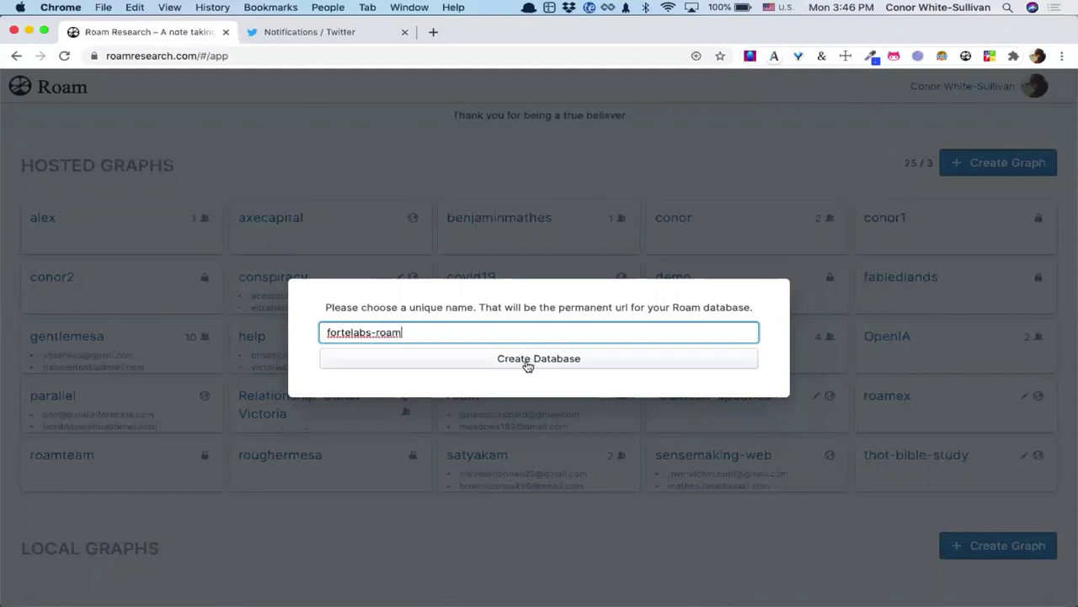
click(528, 362)
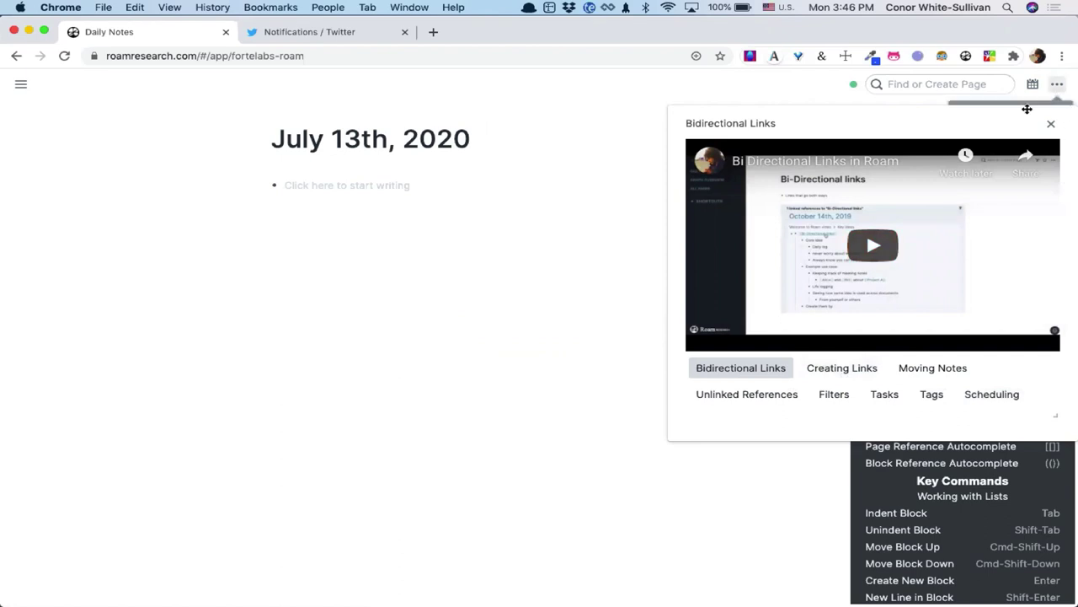
click(1051, 126)
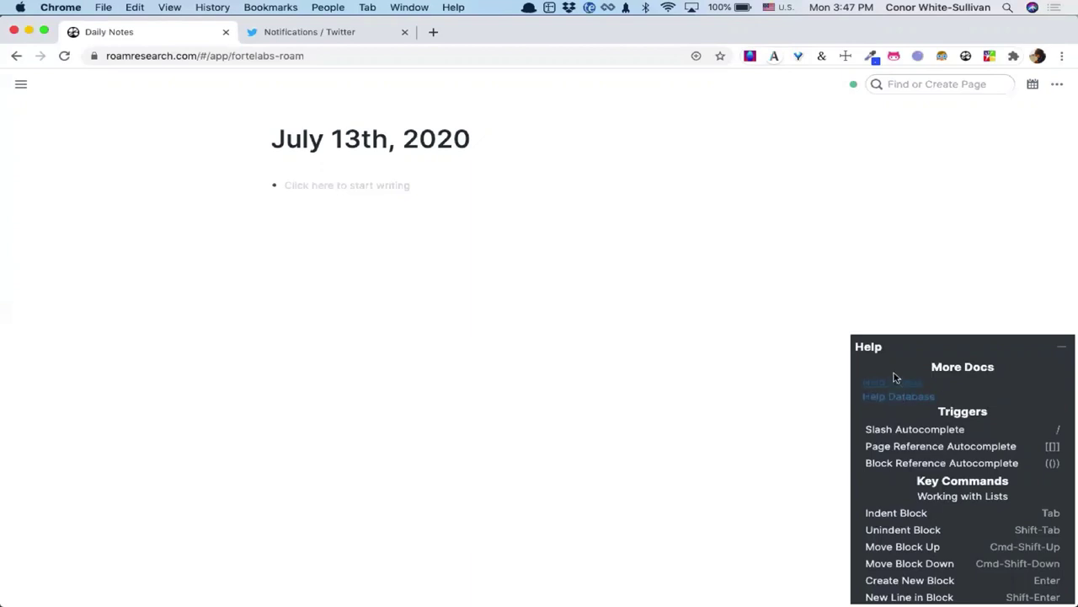
Review the triggers, key commands, general and formatting shortcuts listed in the Help reference, and collapse it
click(1065, 355)
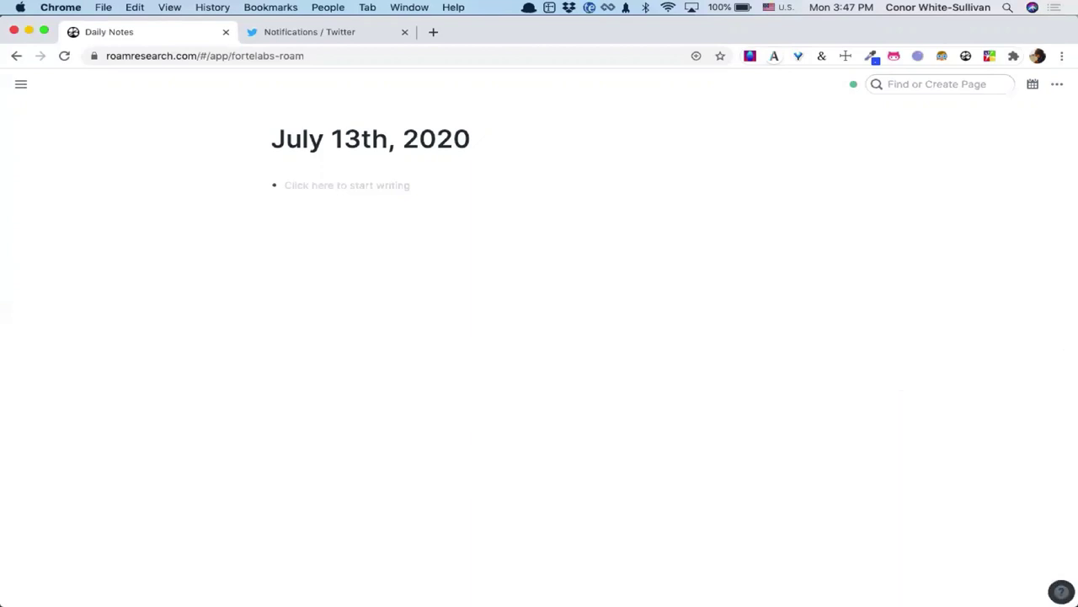
click(1062, 591)
scroll(951, 482, down, 15)
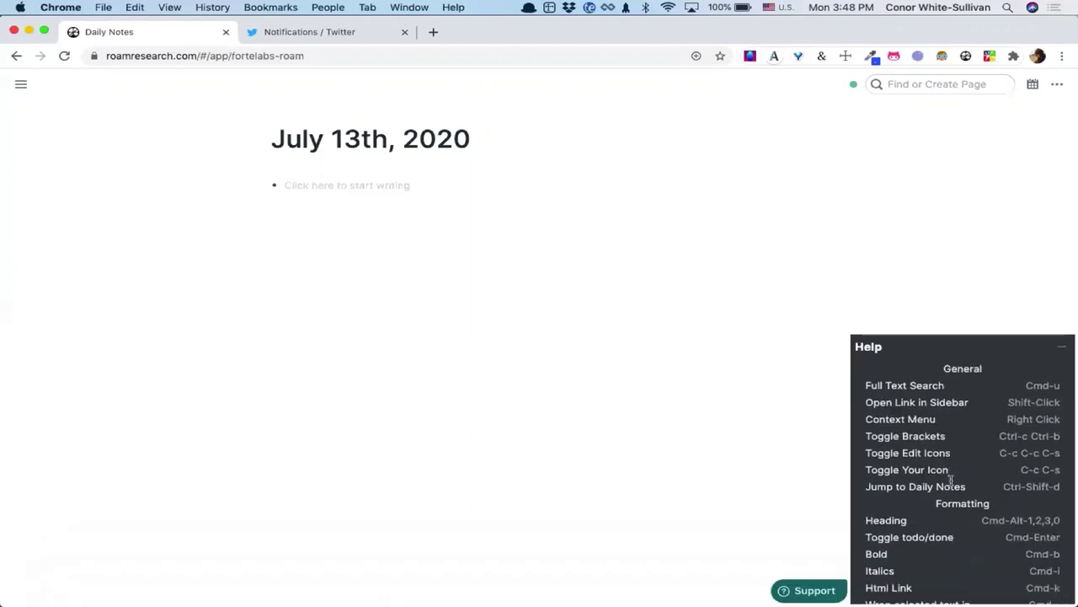
scroll(950, 481, up, 10)
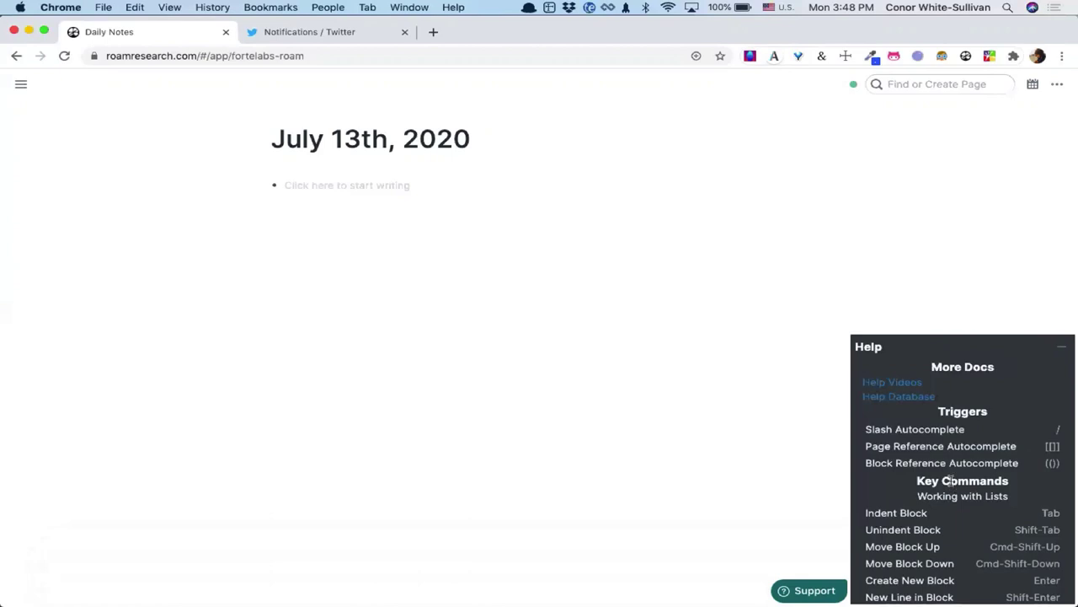
scroll(944, 456, down, 5)
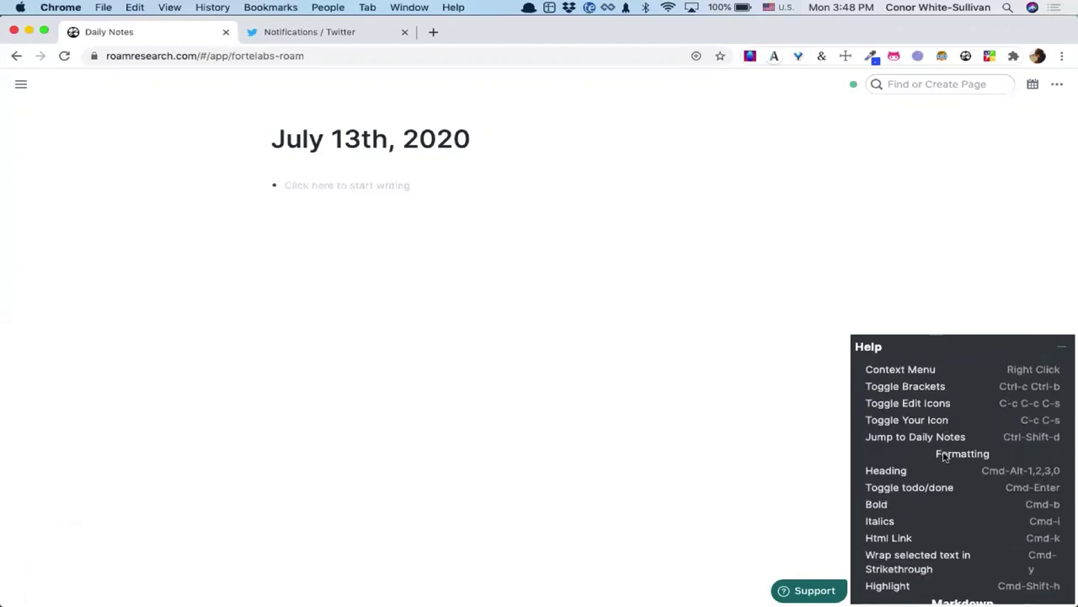
scroll(945, 455, up, 5)
scroll(1001, 584, down, 1)
scroll(1001, 584, down, 5)
scroll(1001, 583, up, 6)
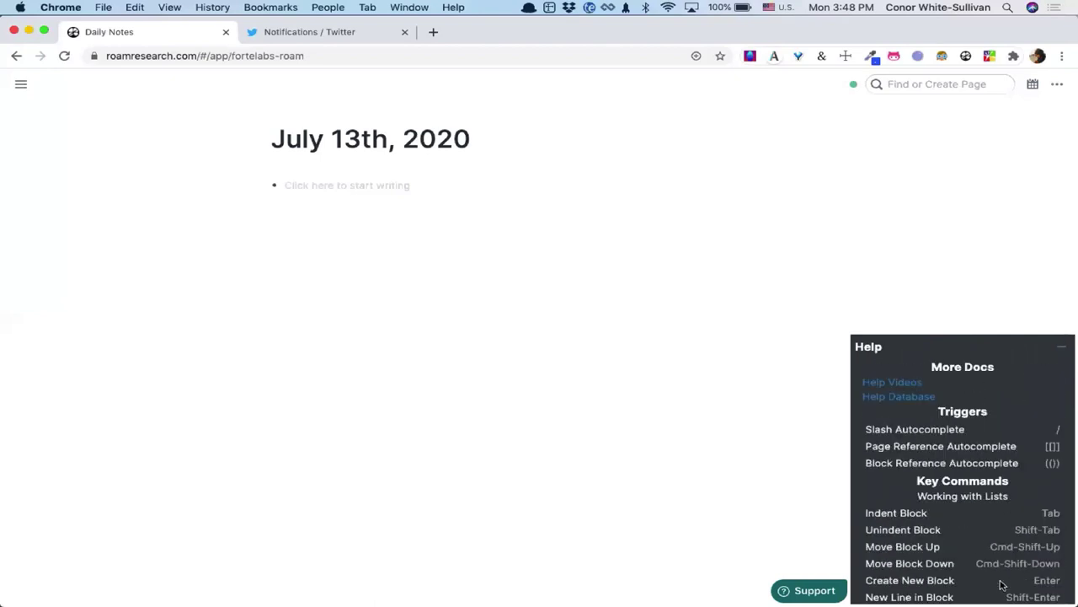
click(1060, 351)
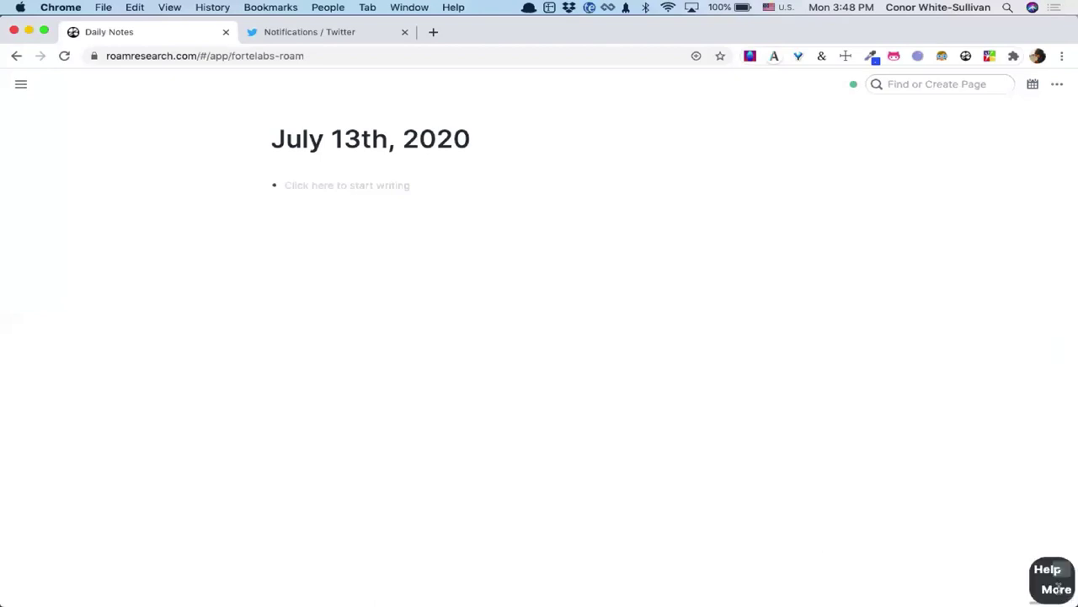
Open the Help Database from the Help reference and return to the Daily Notes page
click(1059, 587)
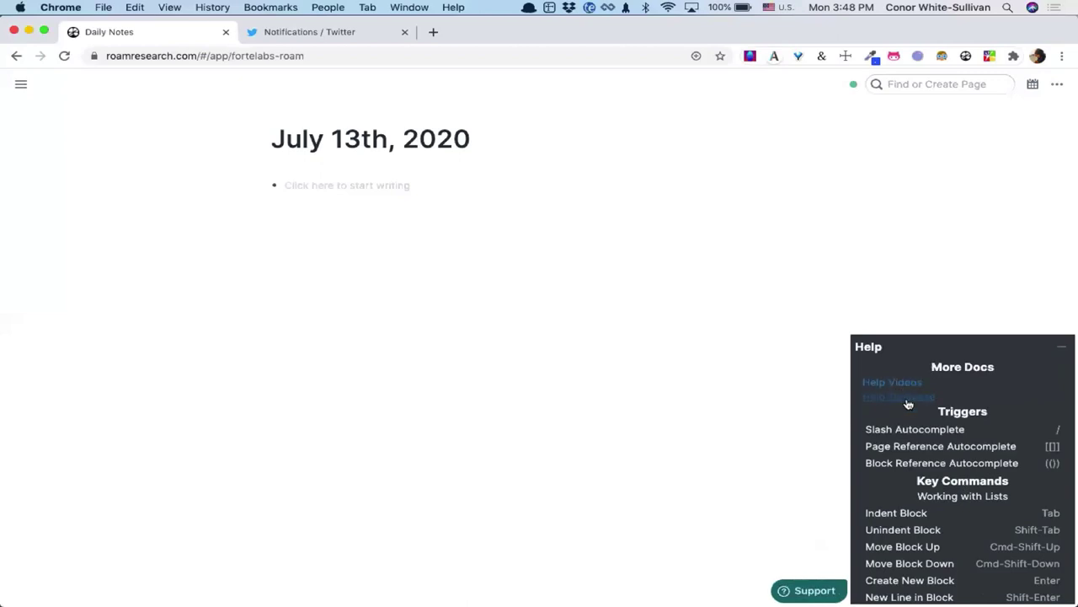
click(908, 399)
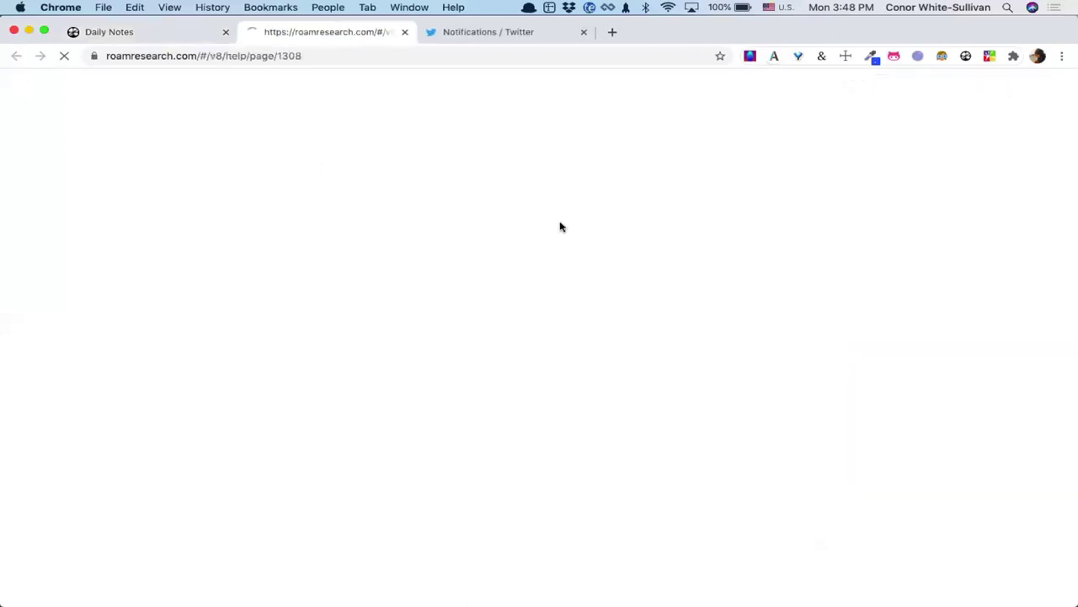
click(148, 34)
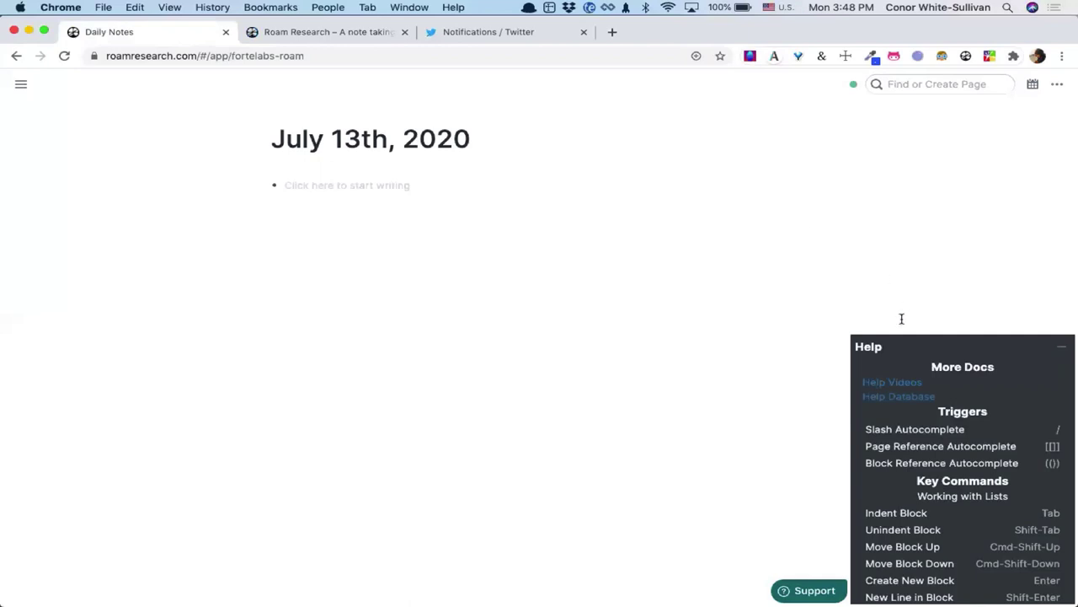
Preview the Creating Links and Moving Notes entries in the Help Videos and close the video window
click(894, 382)
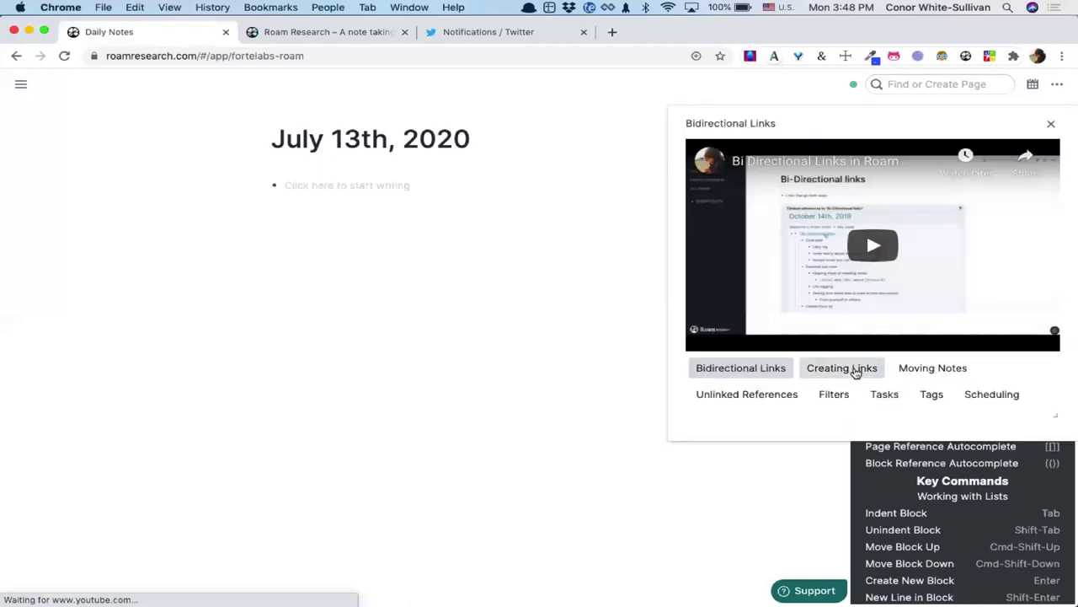
click(855, 371)
click(932, 368)
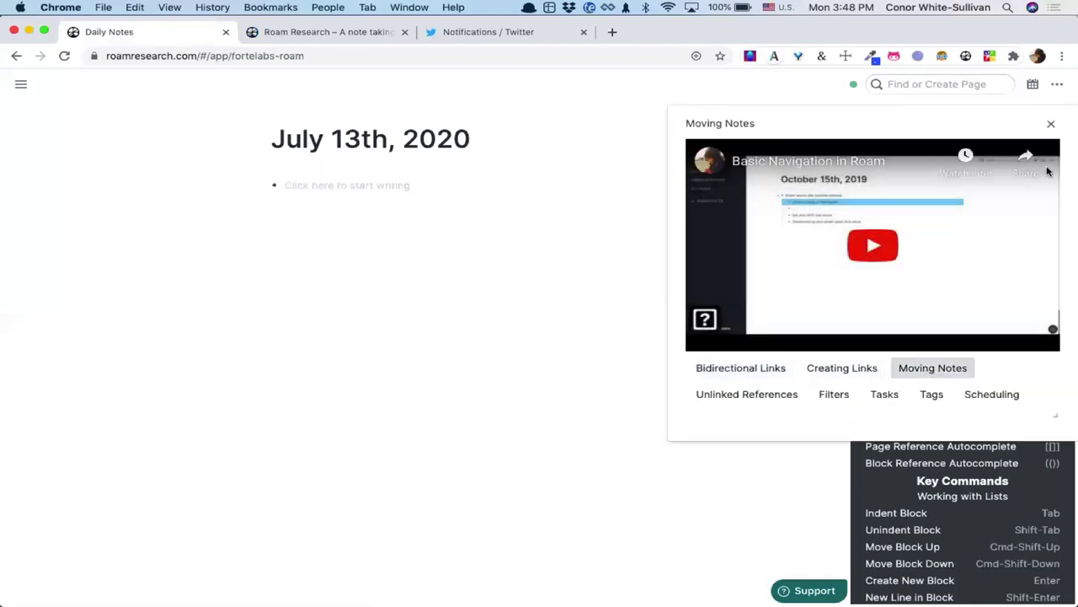
click(1050, 124)
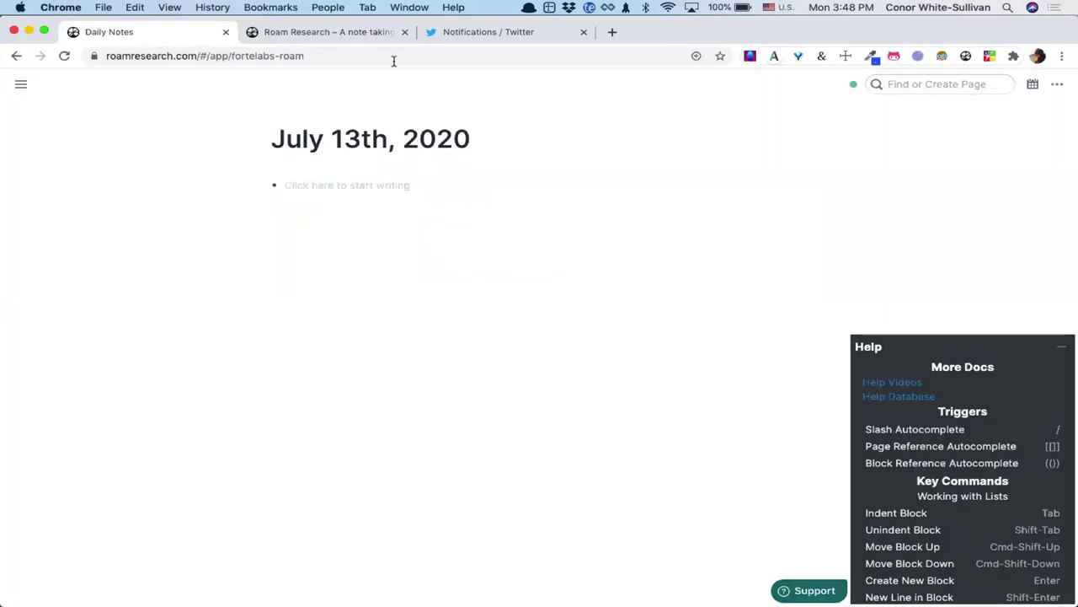
Copy the web address of the fortelabs-roam database and collapse the Help reference
click(308, 55)
key(super+c)
key(BackSpace)
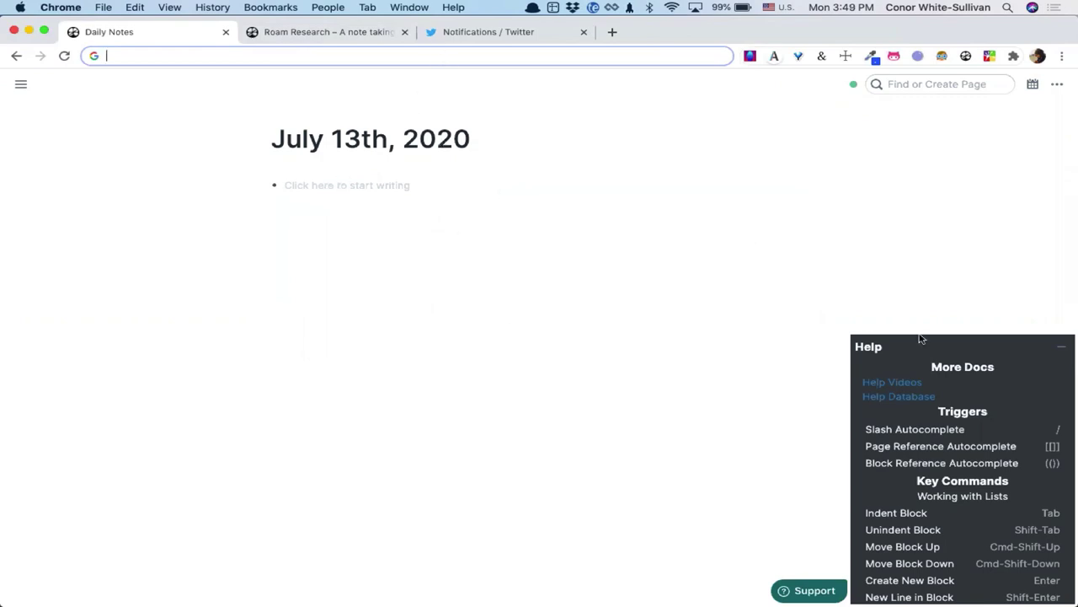
click(1061, 349)
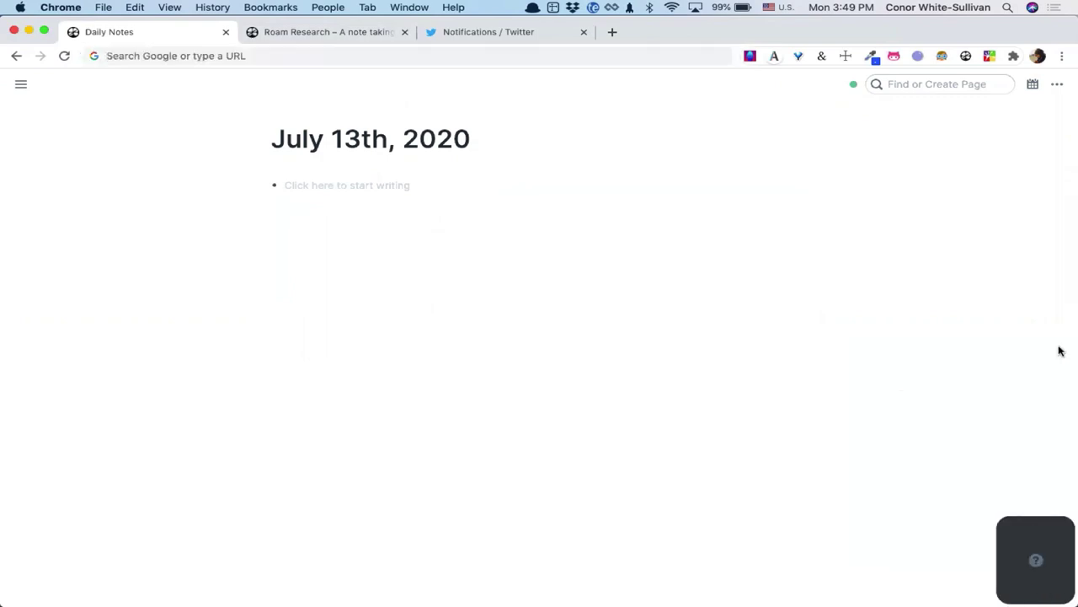
Try starting a page reference with double brackets in the first block of the July 13th, 2020 note
click(404, 182)
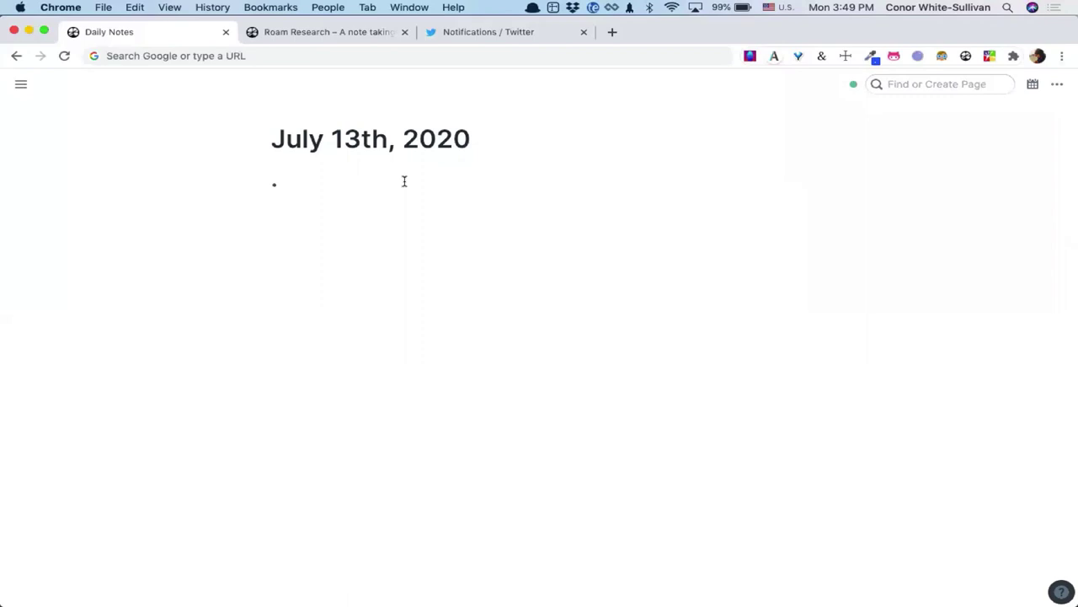
text([[)
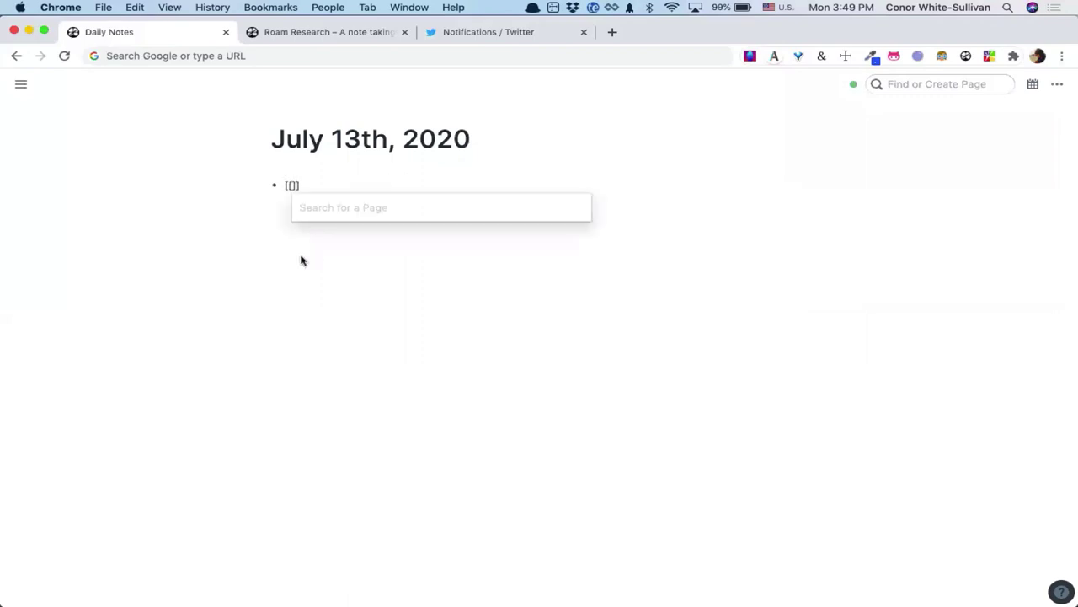
key(BackSpace)
key(BackSpace)
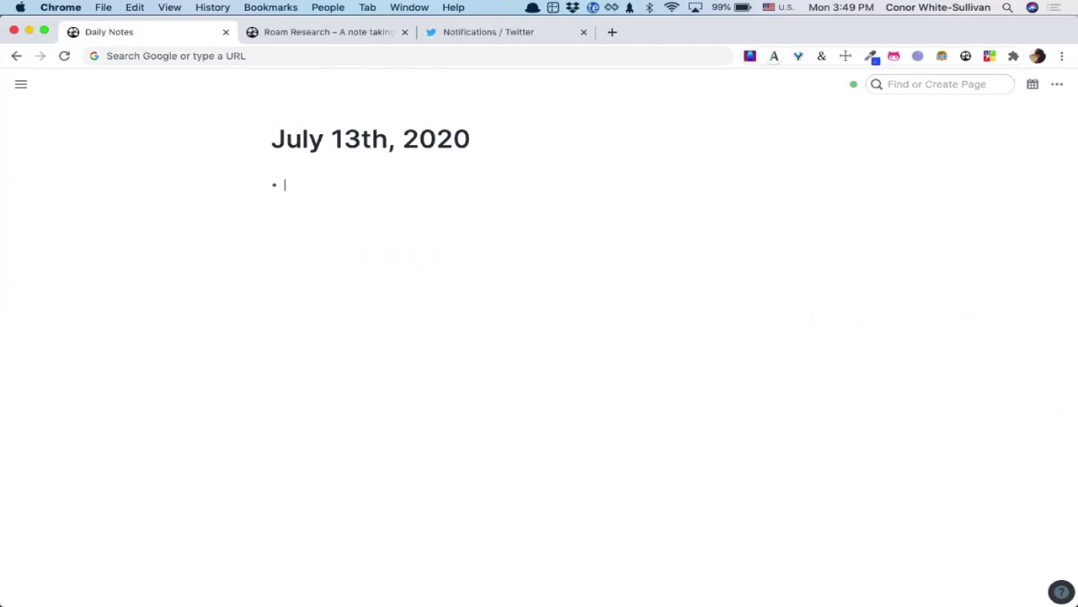
Browse the graph switcher's list of hosted, local, shared and public graphs, and close it
click(26, 86)
click(68, 115)
scroll(62, 253, down, 10)
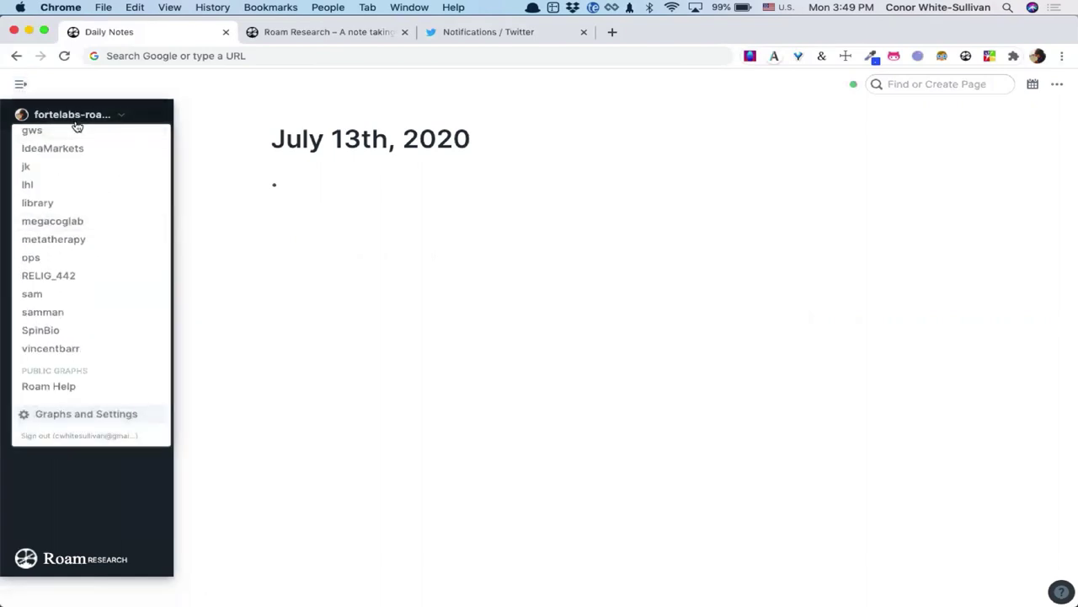
scroll(74, 198, up, 5)
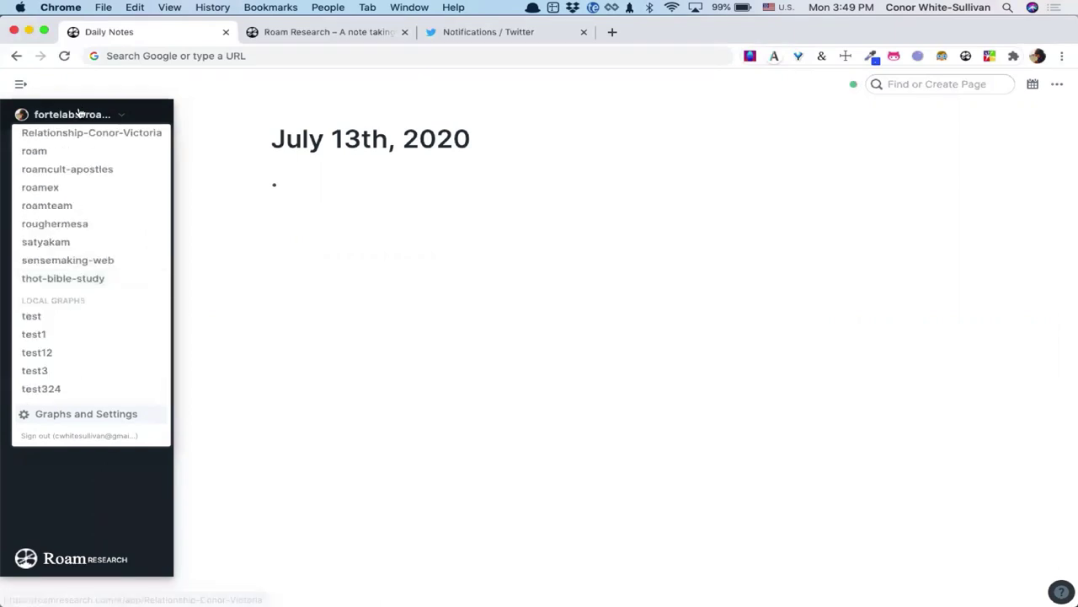
mouse_move(84, 113)
scroll(74, 280, down, 8)
scroll(74, 281, down, 10)
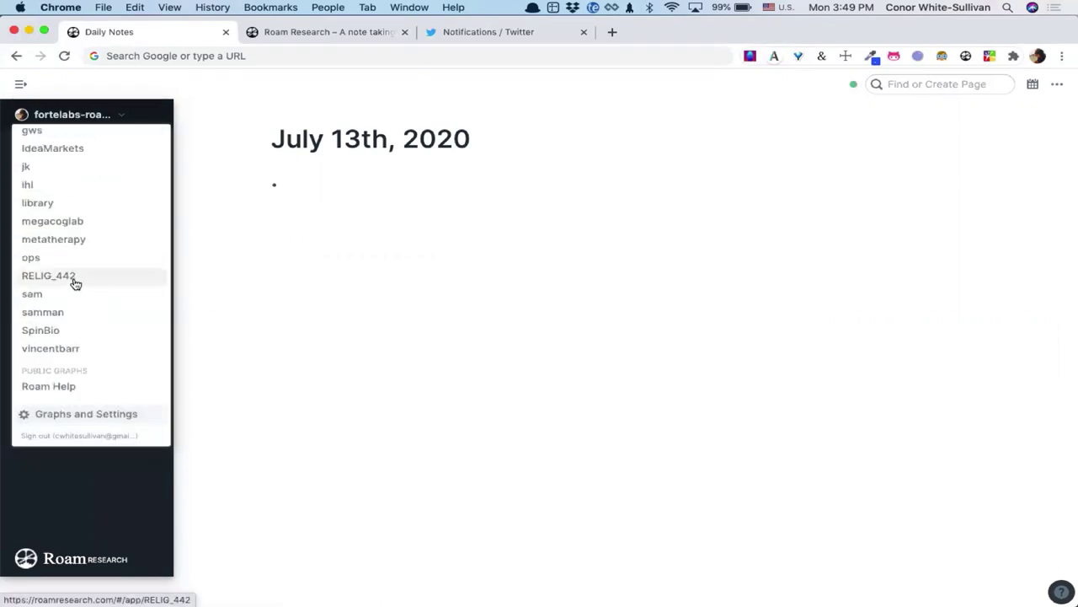
scroll(84, 258, up, 5)
scroll(85, 258, up, 1)
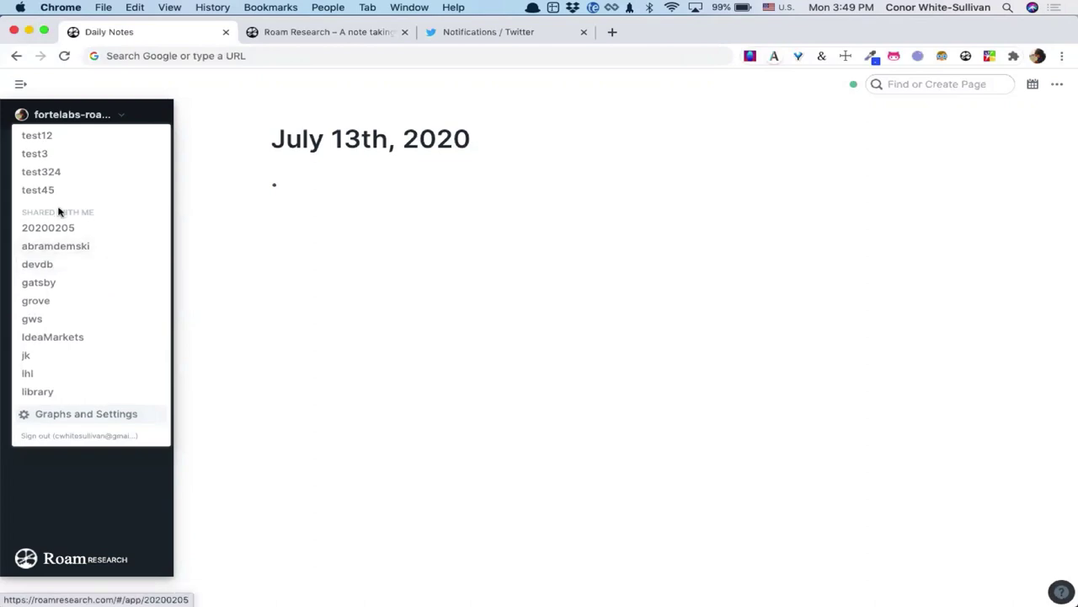
scroll(75, 310, up, 10)
click(73, 116)
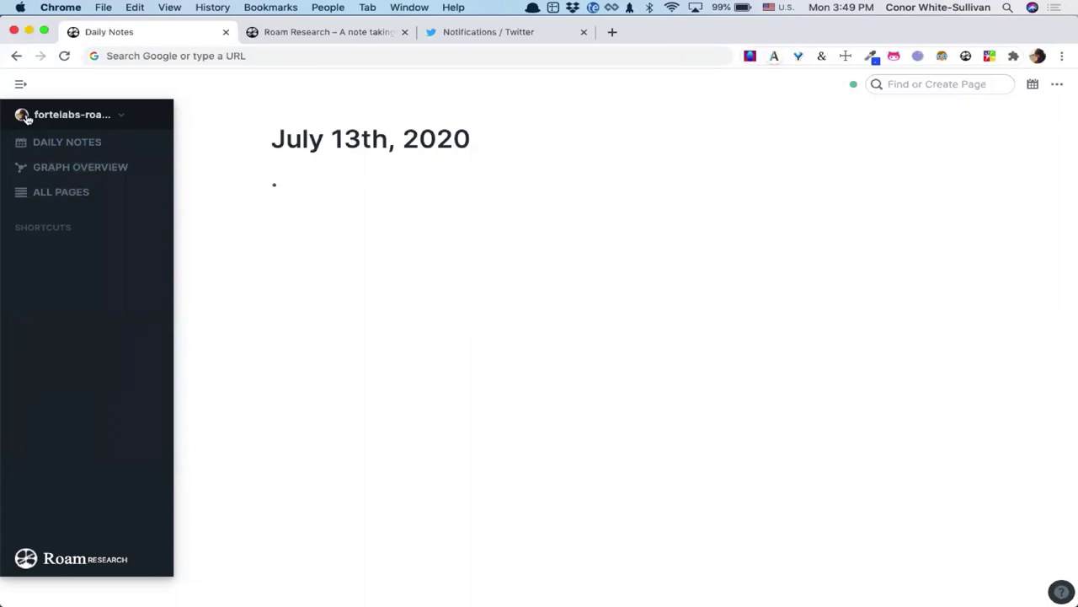
Go to the graphs overview at roamresearch.com/#/app and dismiss the new database prompt
click(201, 55)
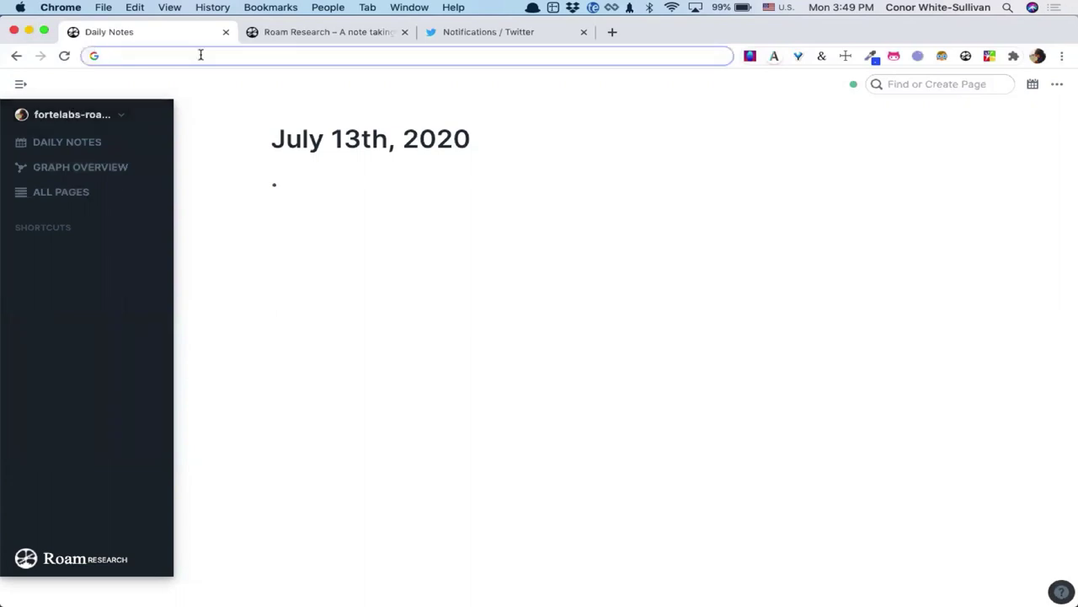
text(r)
key(Right)
key(BackSpace)
key(BackSpace)
key(BackSpace)
key(BackSpace)
key(BackSpace)
key(BackSpace)
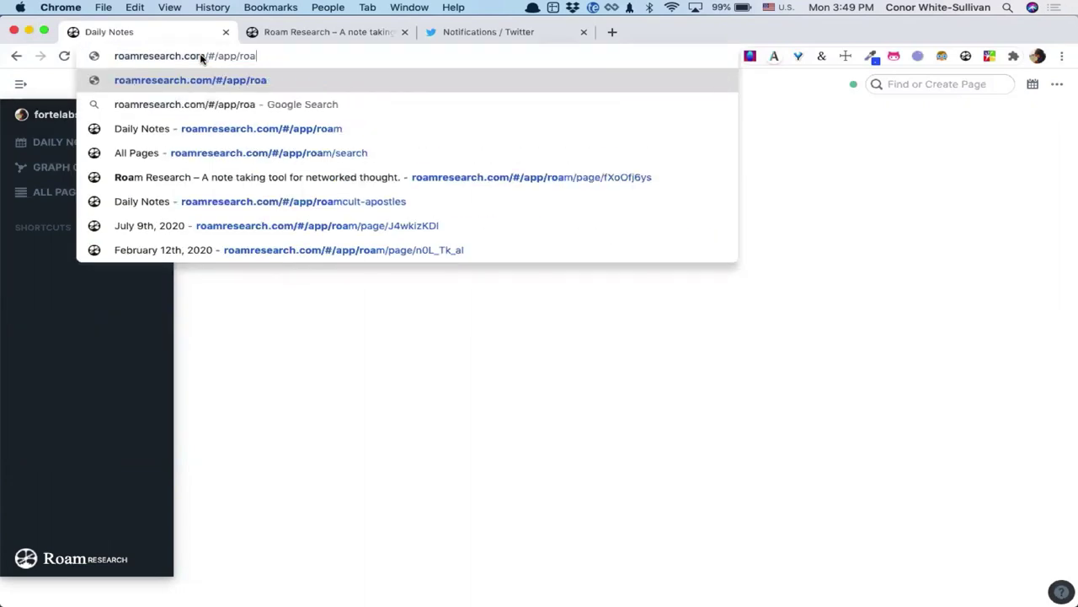
text(p)
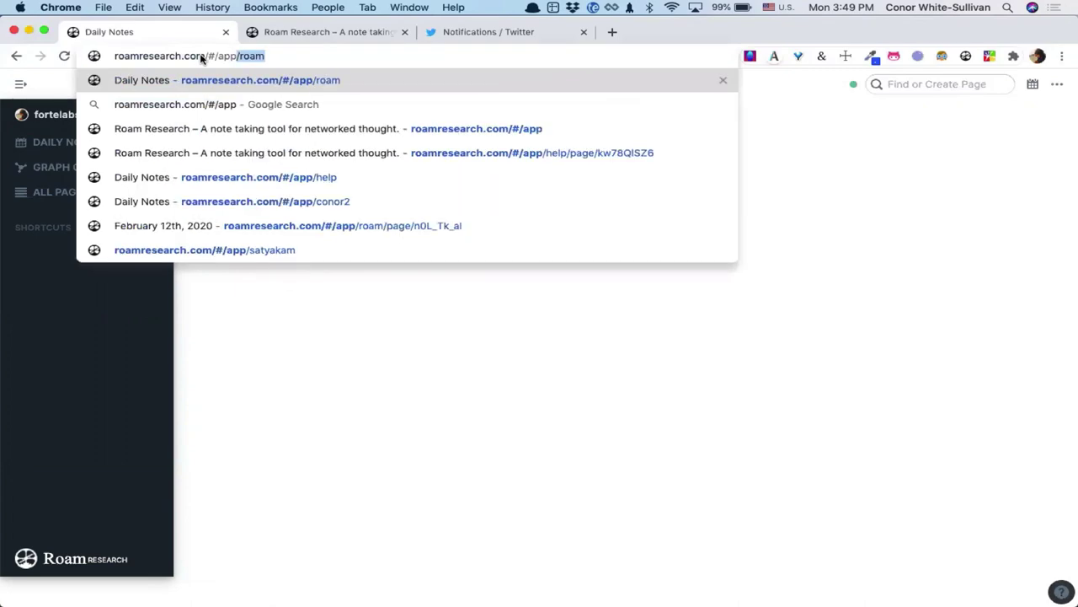
key(BackSpace)
key(Return)
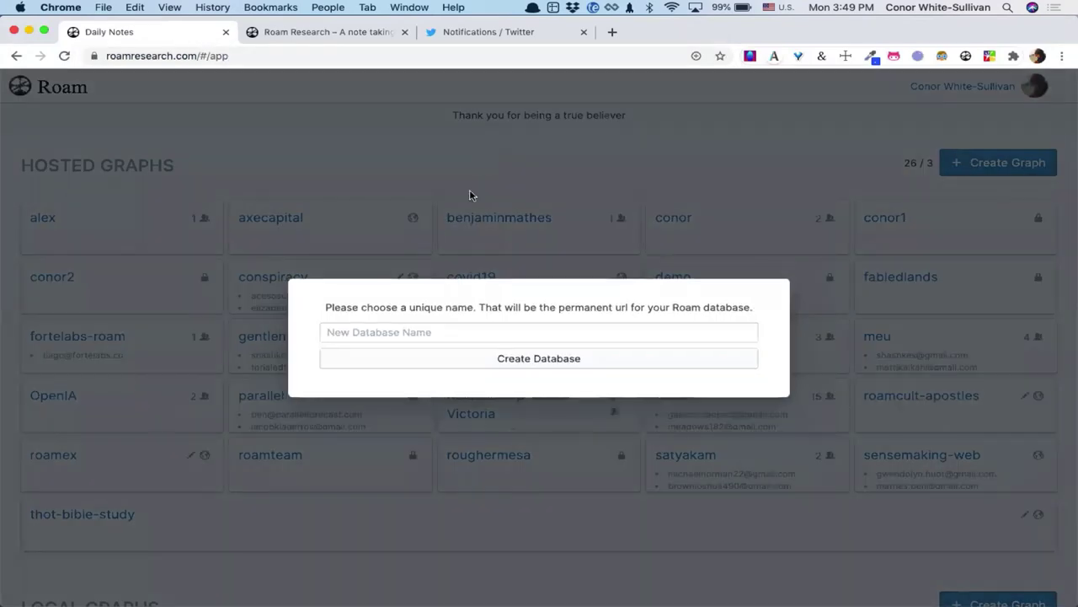
click(416, 229)
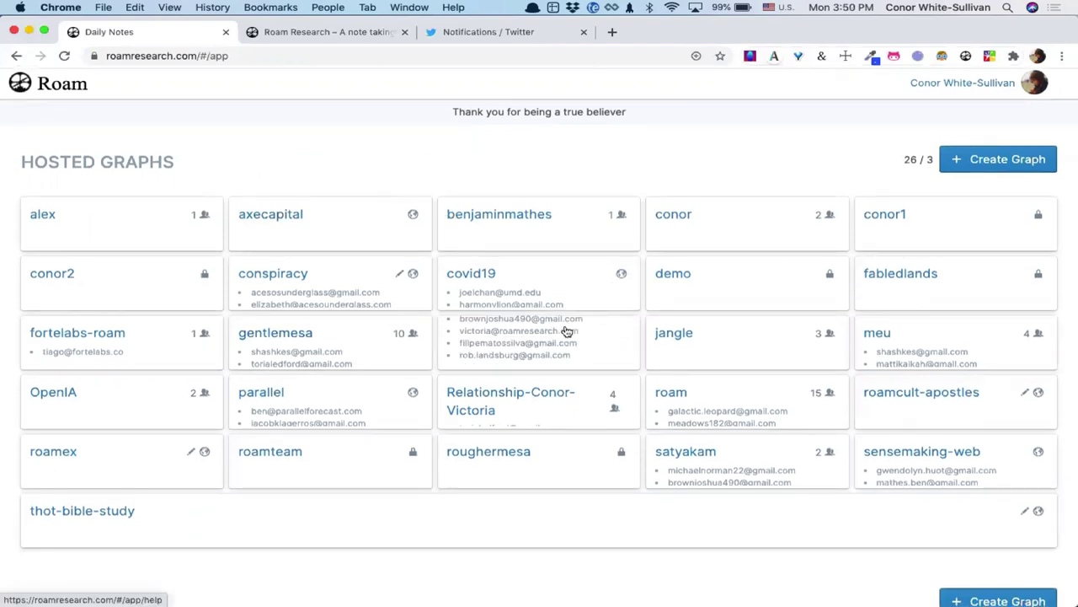
Look through the hosted graphs, the local graphs and the graphs under Shared With Me
scroll(438, 535, down, 5)
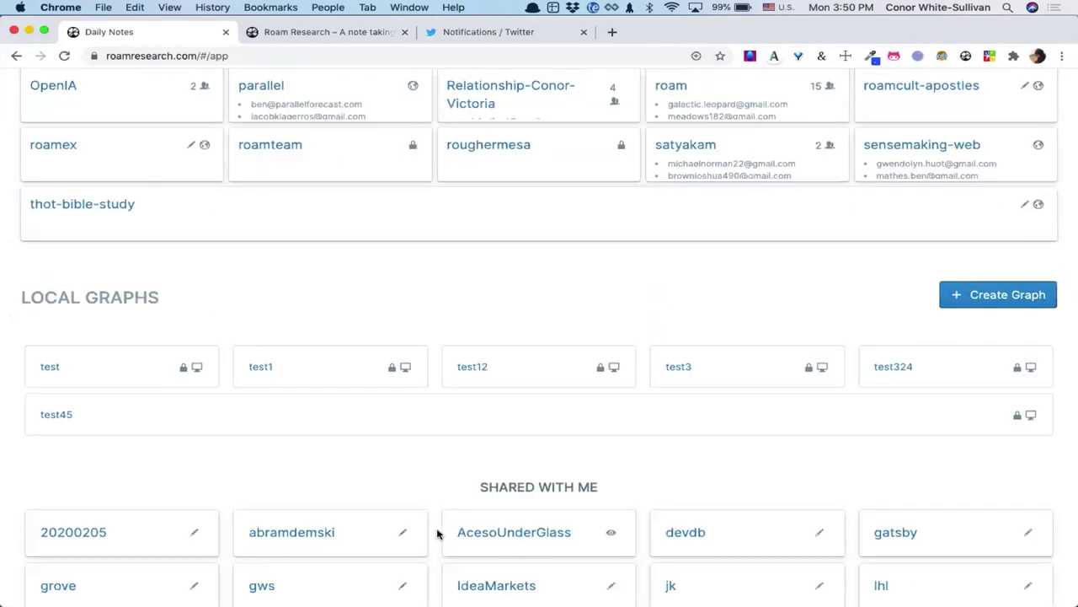
scroll(438, 535, down, 2)
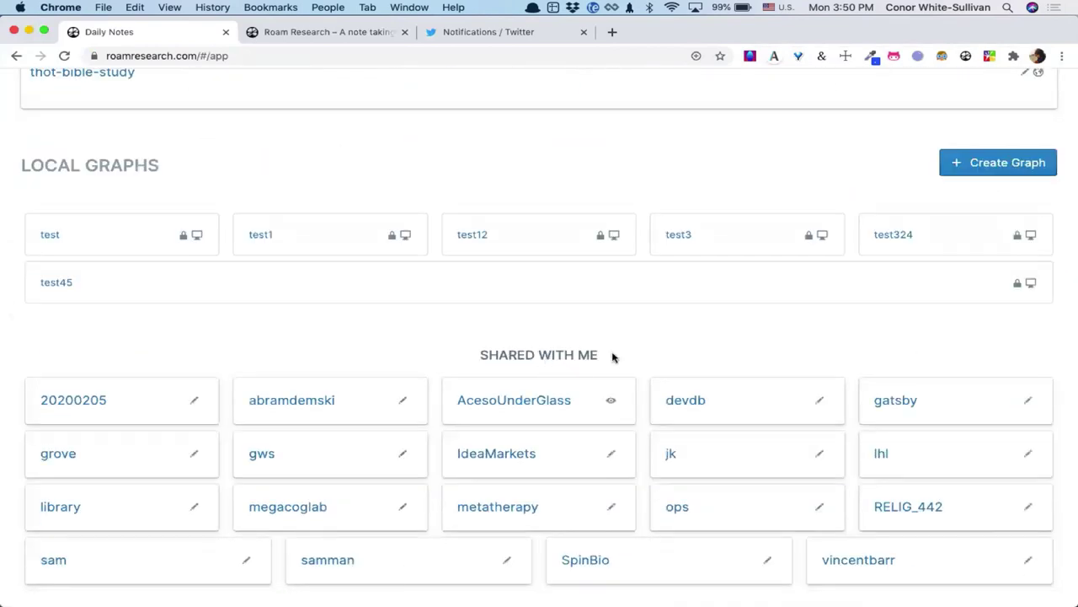
scroll(563, 379, up, 6)
scroll(563, 381, down, 6)
scroll(657, 339, up, 5)
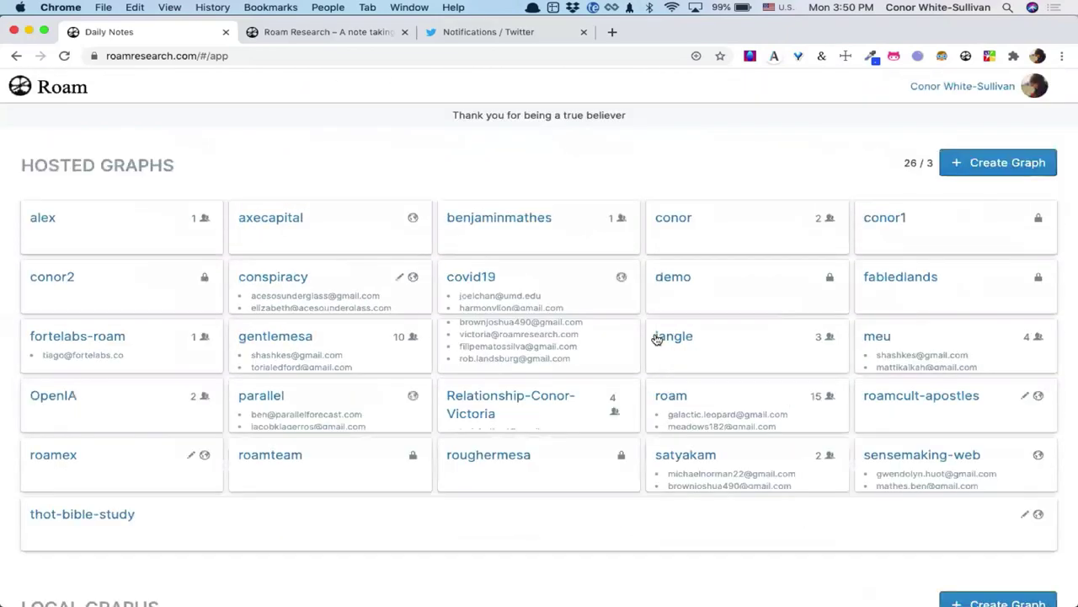
Open the hosted fortelabs-roam graph from the graphs overview and reload its page
scroll(657, 339, down, 5)
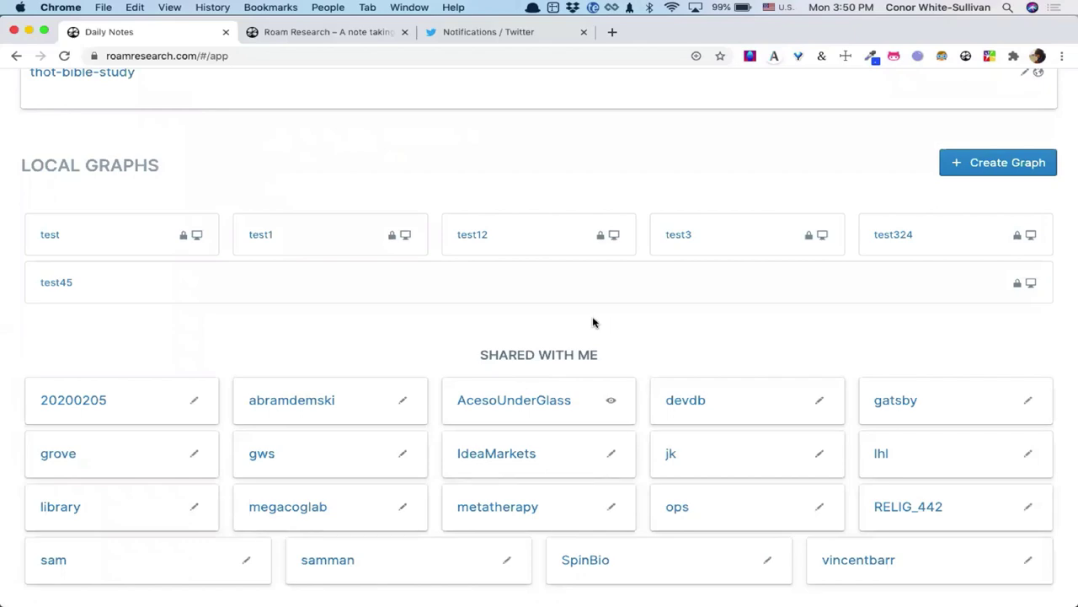
scroll(592, 322, up, 5)
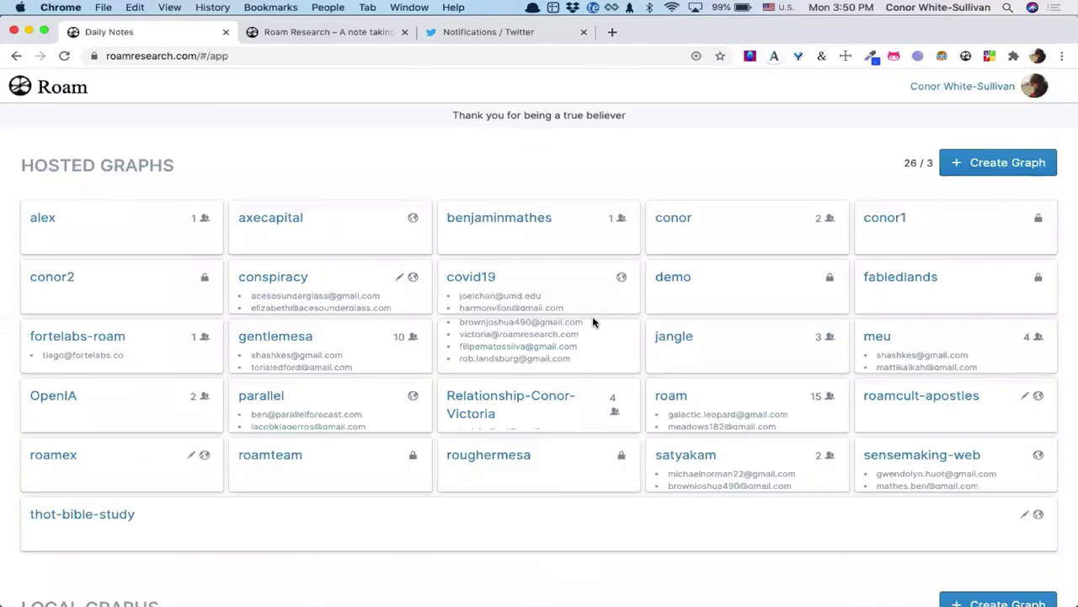
scroll(399, 327, down, 2)
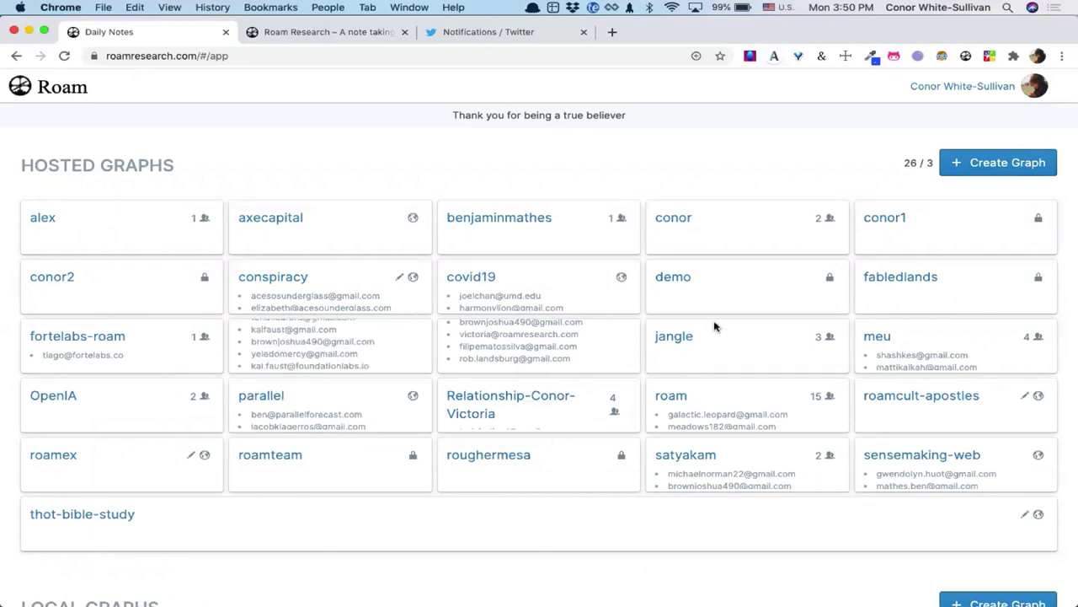
click(97, 337)
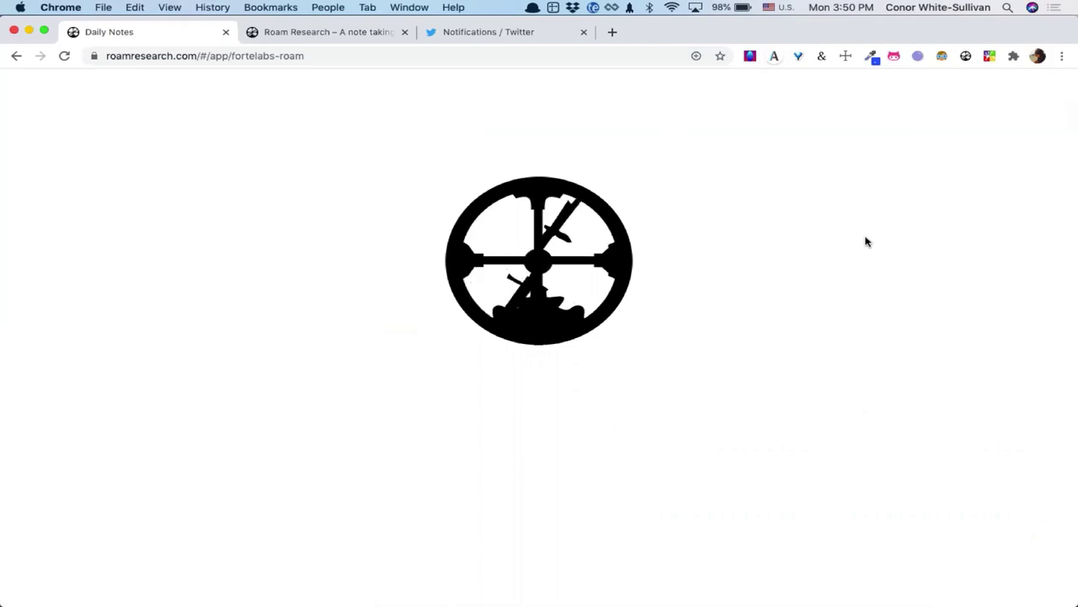
click(393, 57)
key(Return)
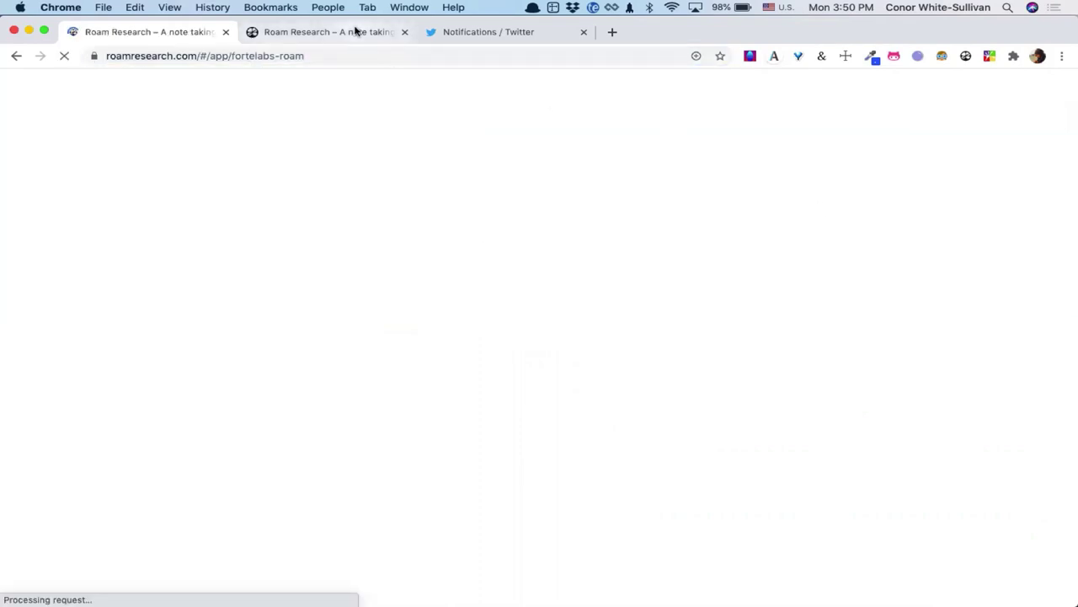
Close the second Roam Research browser tab and return to the fortelabs-roam graph
click(358, 32)
click(404, 32)
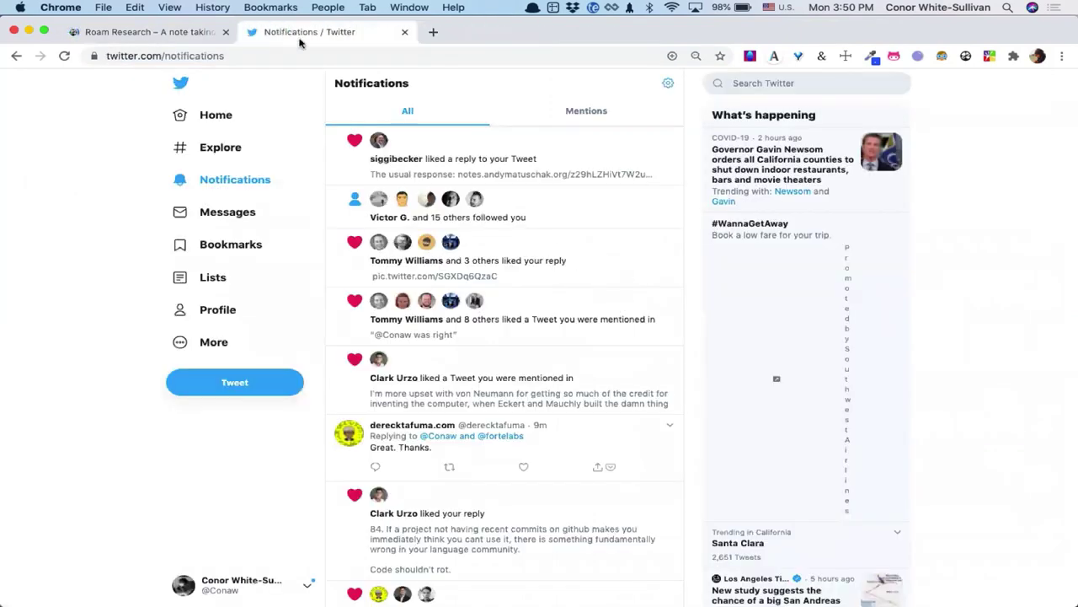
click(178, 32)
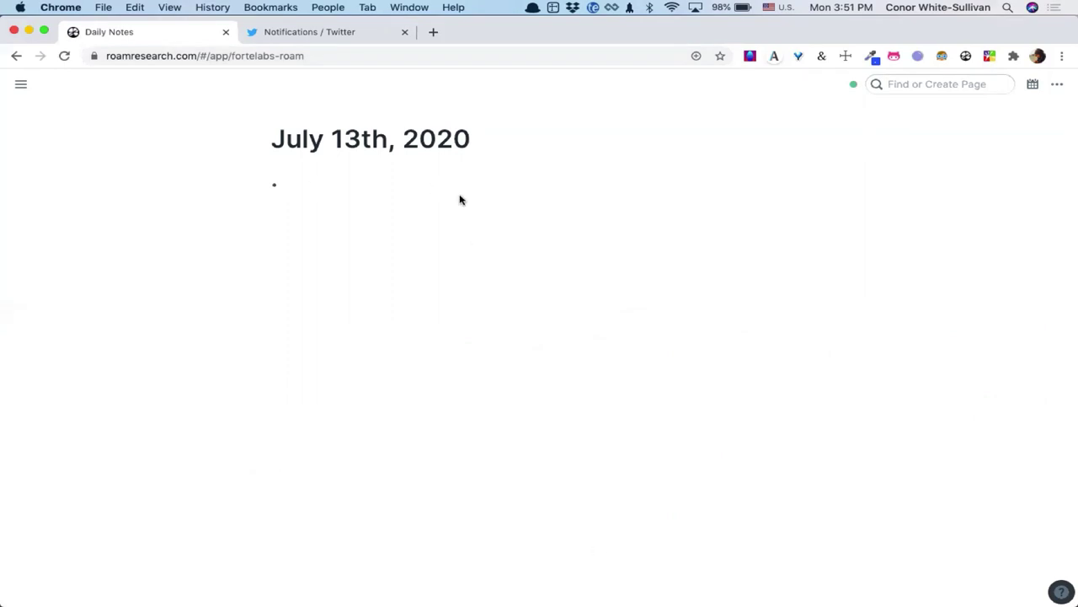
text([[)
key(BackSpace)
key(BackSpace)
Insert the current time into the first block of the July 13th, 2020 note with a slash command
text(/)
key(Down)
key(Down)
key(Down)
key(Return)
Nest a block under the time reading "[[Peace Summit]] between" the two participants' full names, each as a page reference joined by "and"
key(Return)
key(Tab)
text([[)
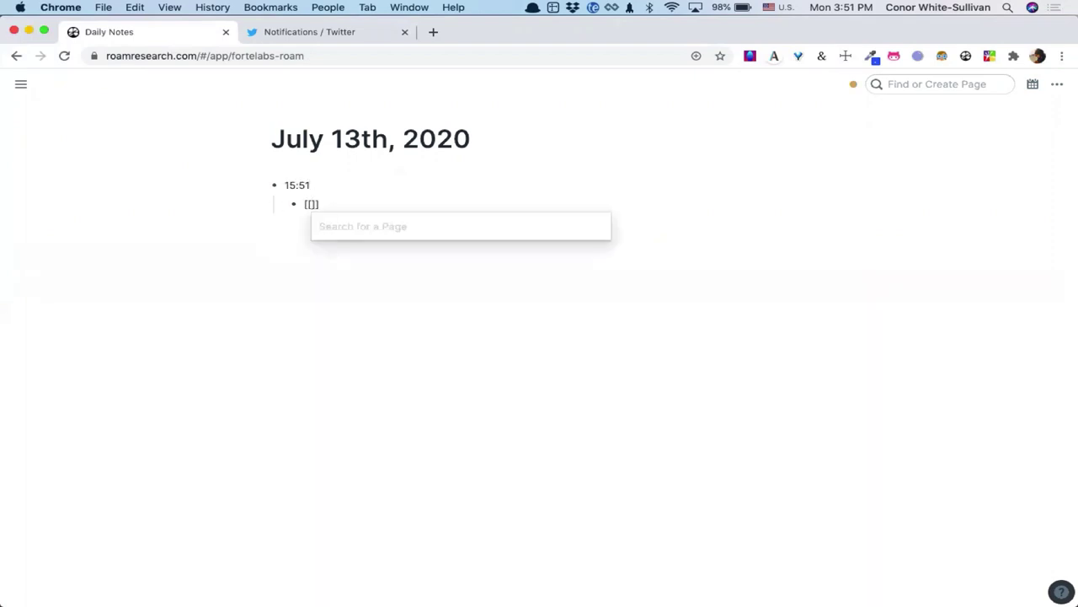
text(Peace Summit]] betwee)
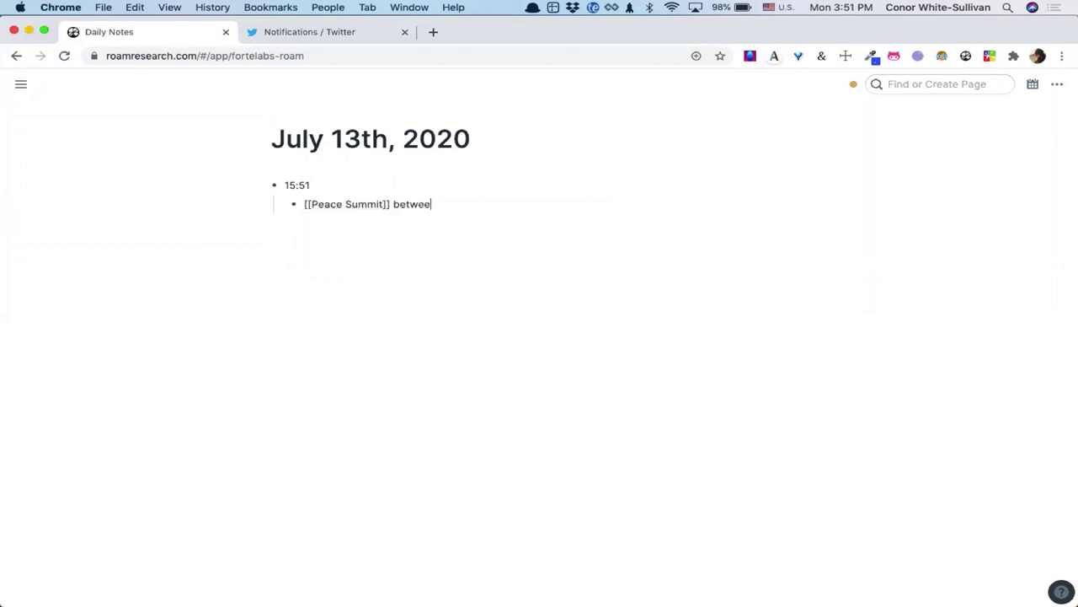
text(n [[Tiago For)
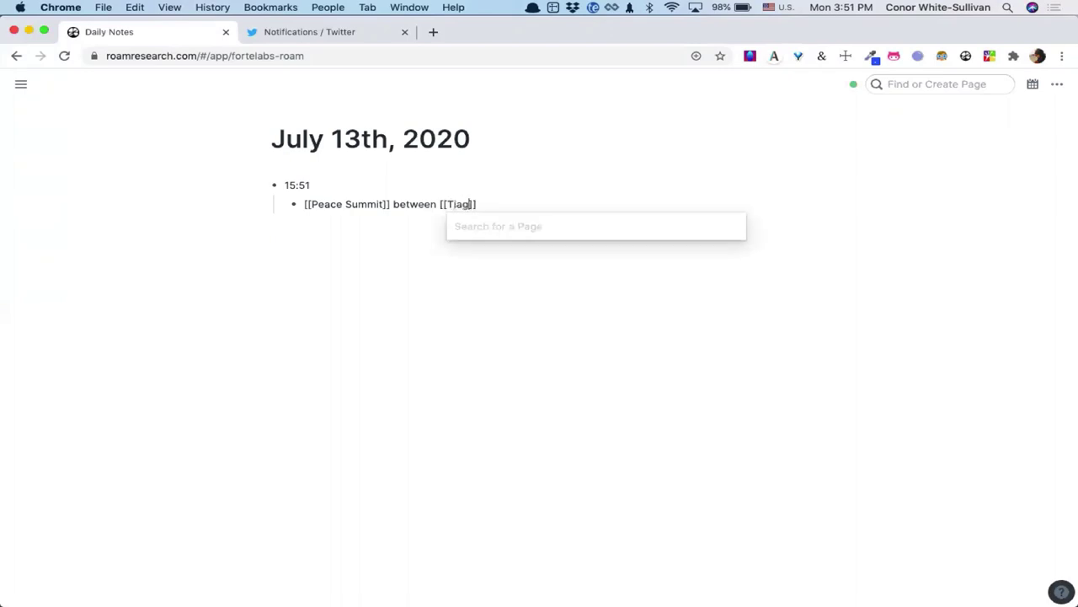
text(te]] and [[C)
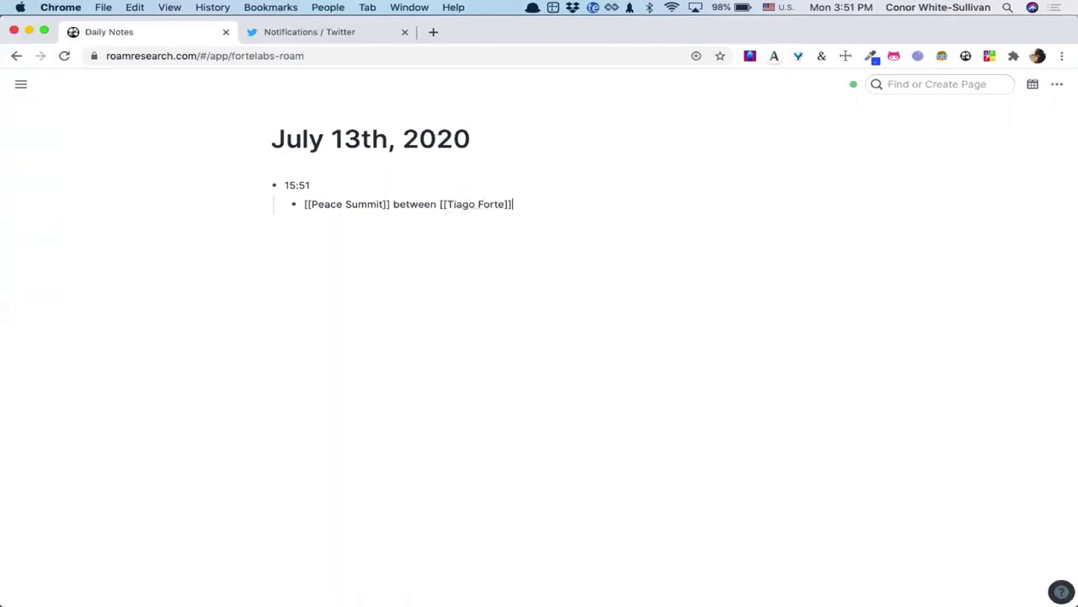
text(onor White-Su)
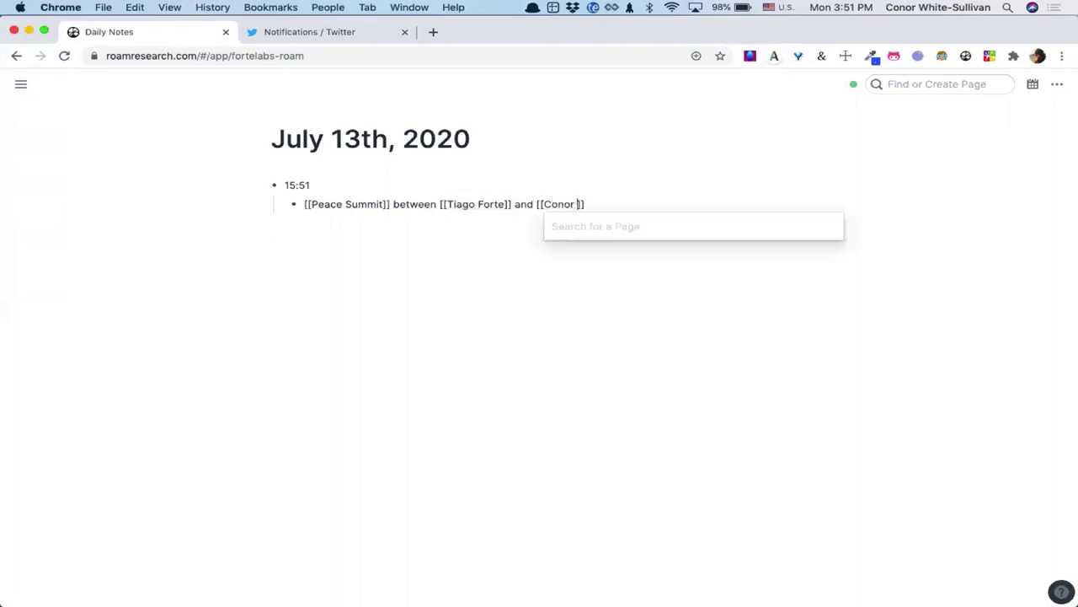
text(llivan]])
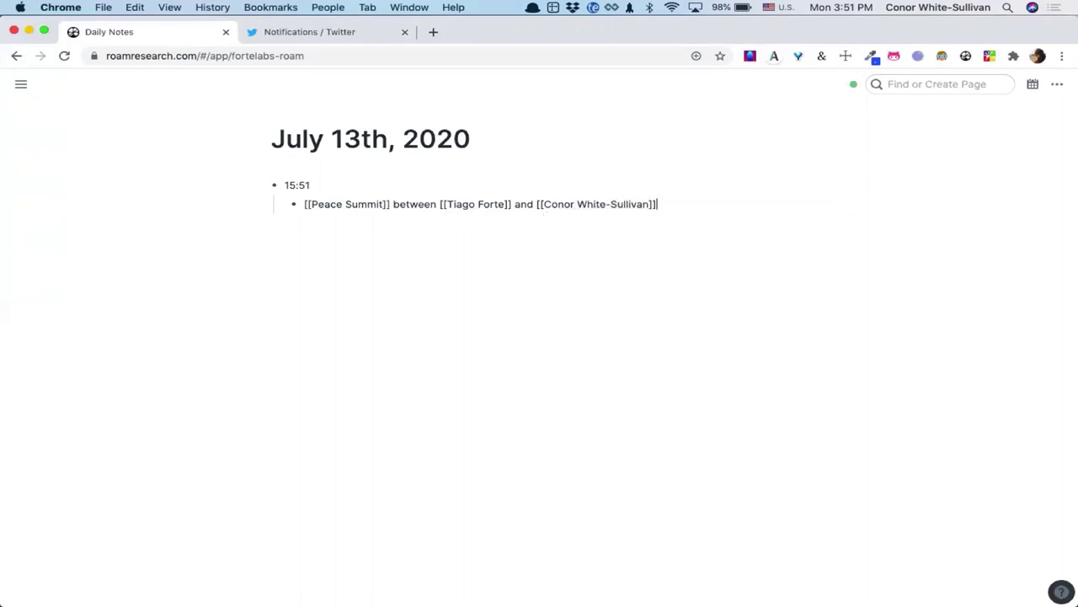
Nest a block under the Peace Summit line linking both participants' first names with "and", and start an empty block nested beneath it
key(Return)
key(Tab)
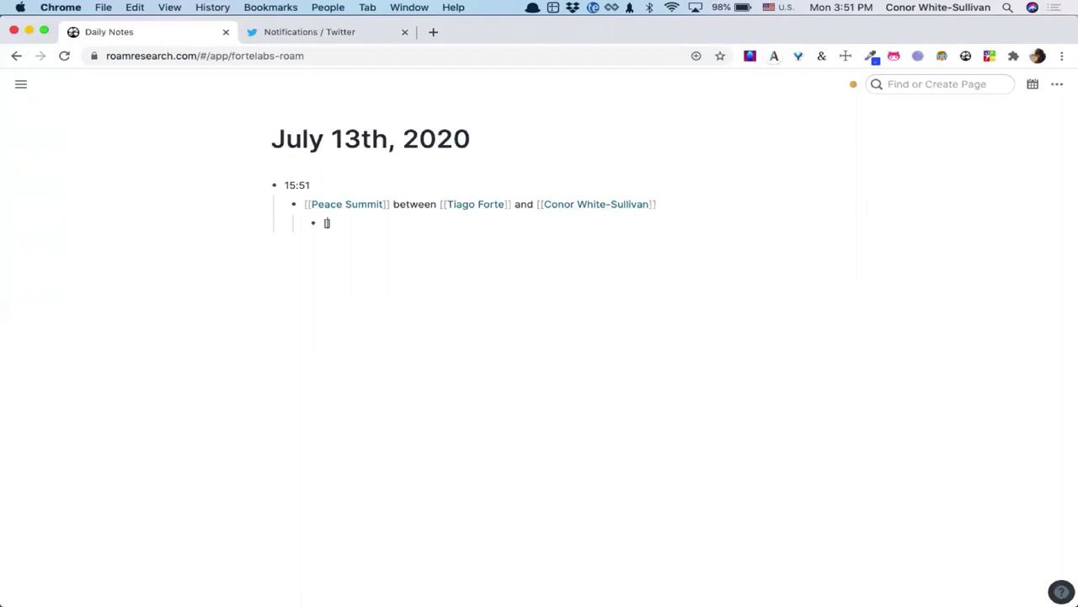
text([[Tiago]])
text( and [[)
text(Conor]])
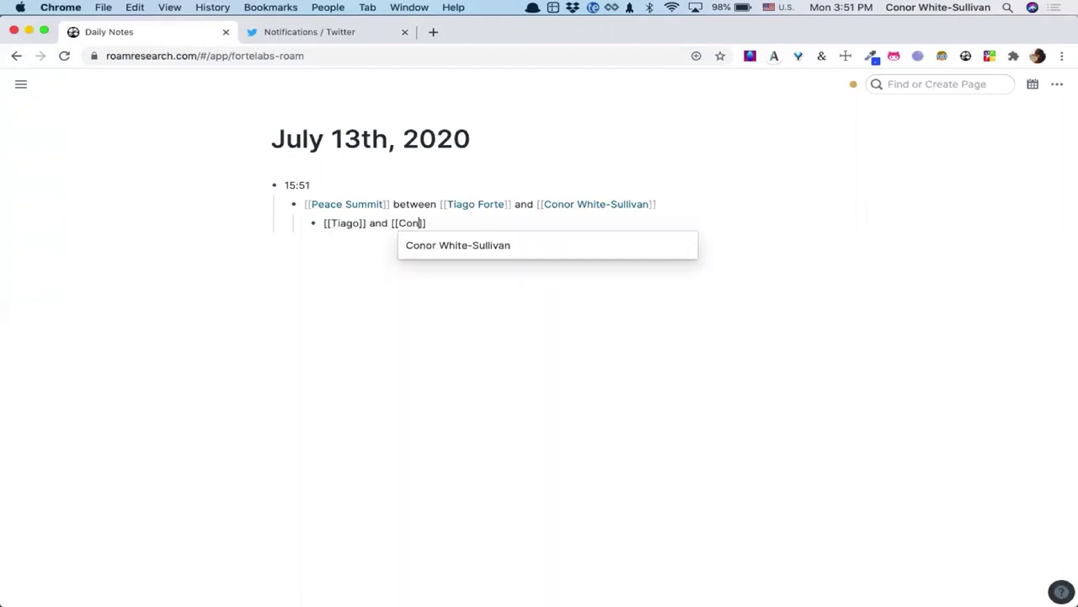
key(Return)
key(Tab)
text([[)
key(BackSpace)
key(BackSpace)
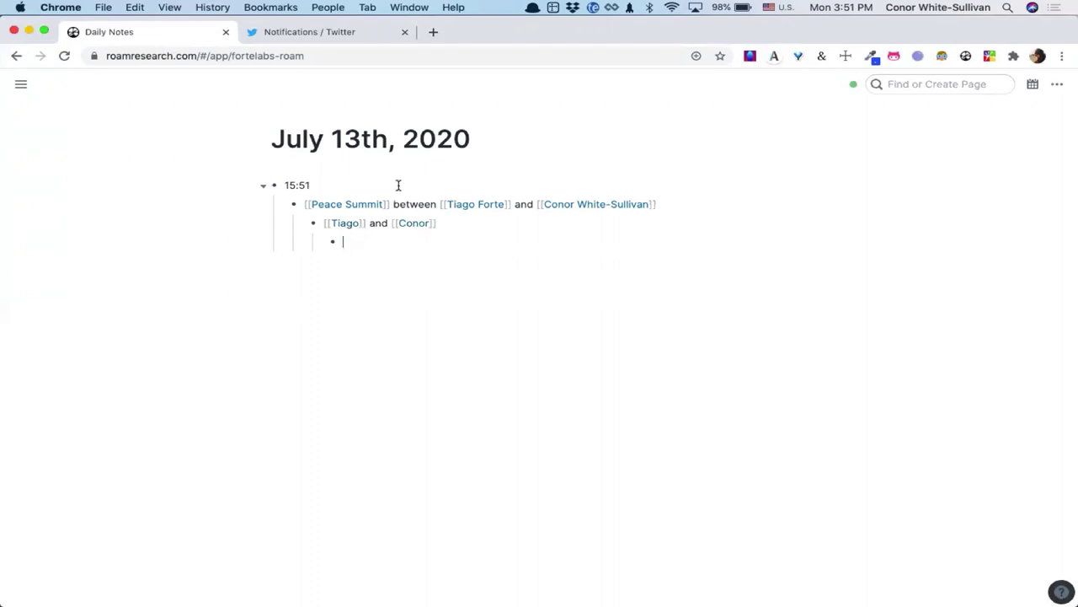
Open the second participant's full-name page, filter its linked references to include the first participant's full name, and expand the Peace Summit block
click(580, 209)
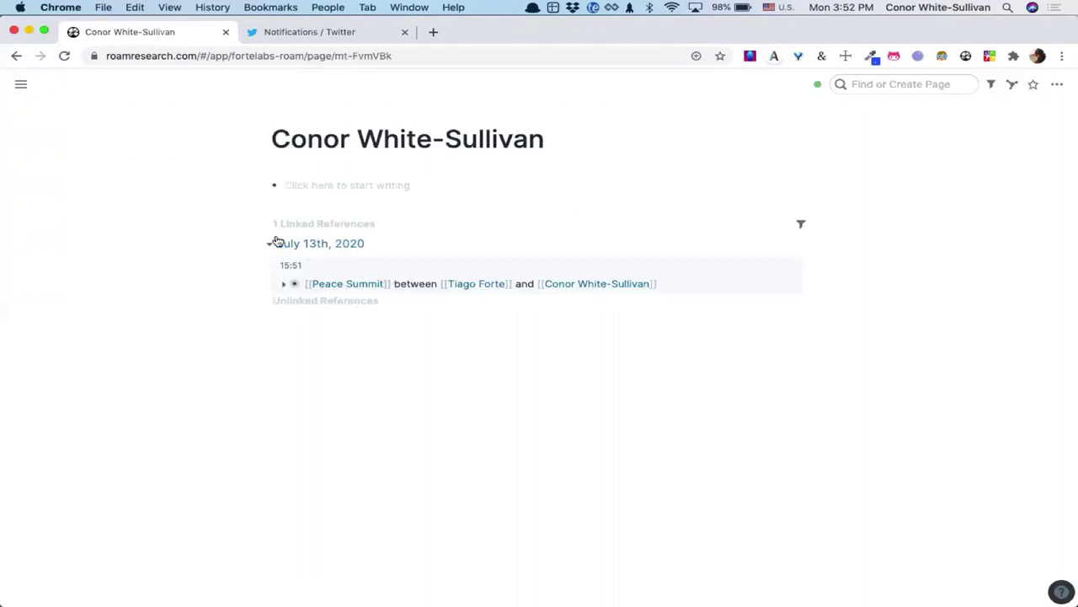
click(800, 224)
click(683, 291)
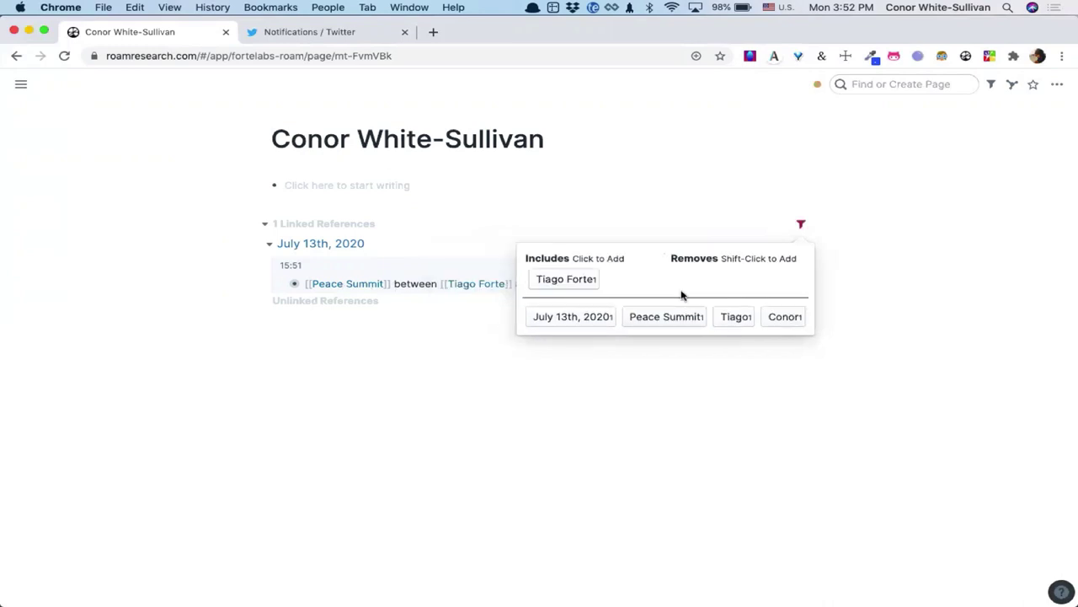
click(799, 225)
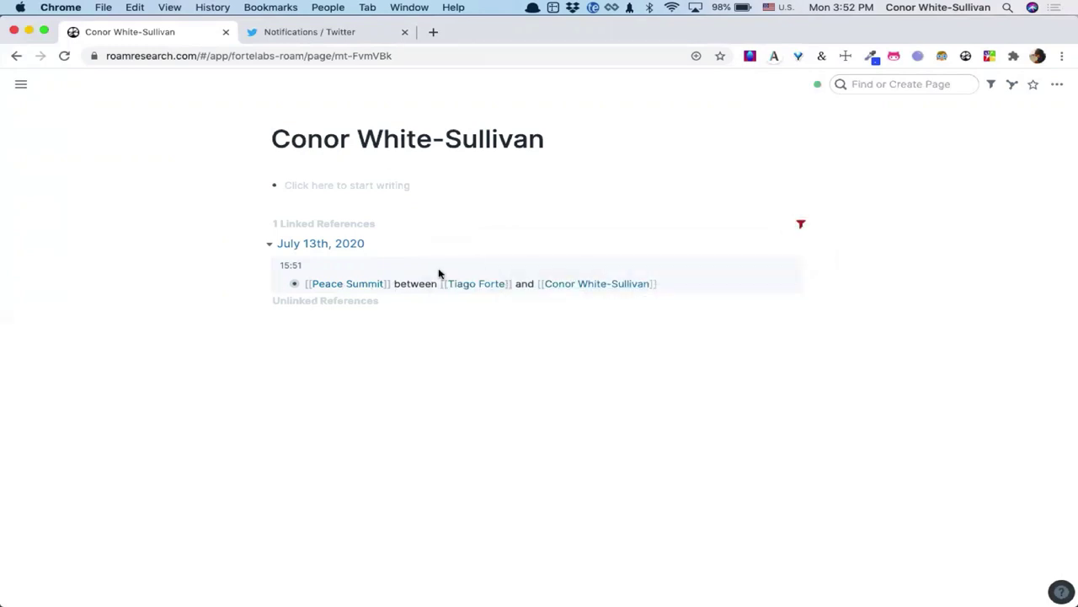
click(284, 287)
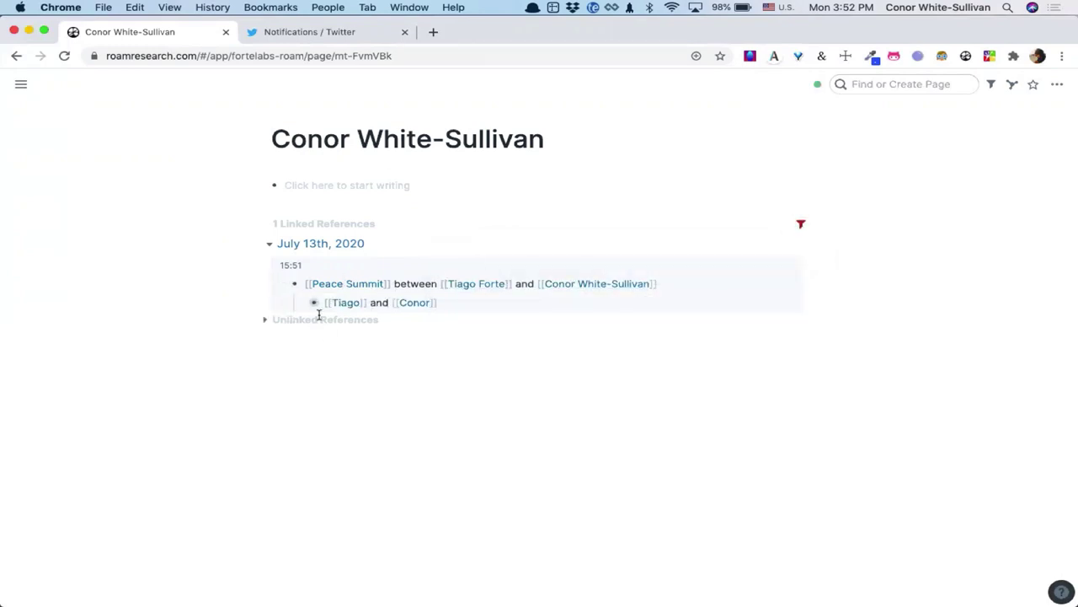
Return to the July 13th, 2020 note from the linked references and start editing its empty innermost block
click(309, 246)
click(383, 241)
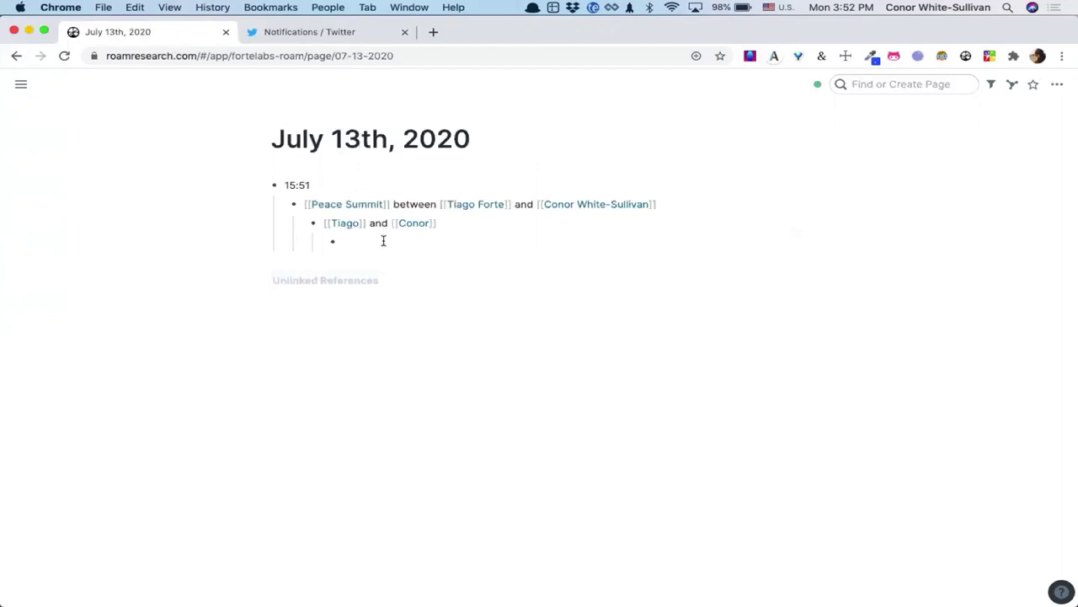
text([[)
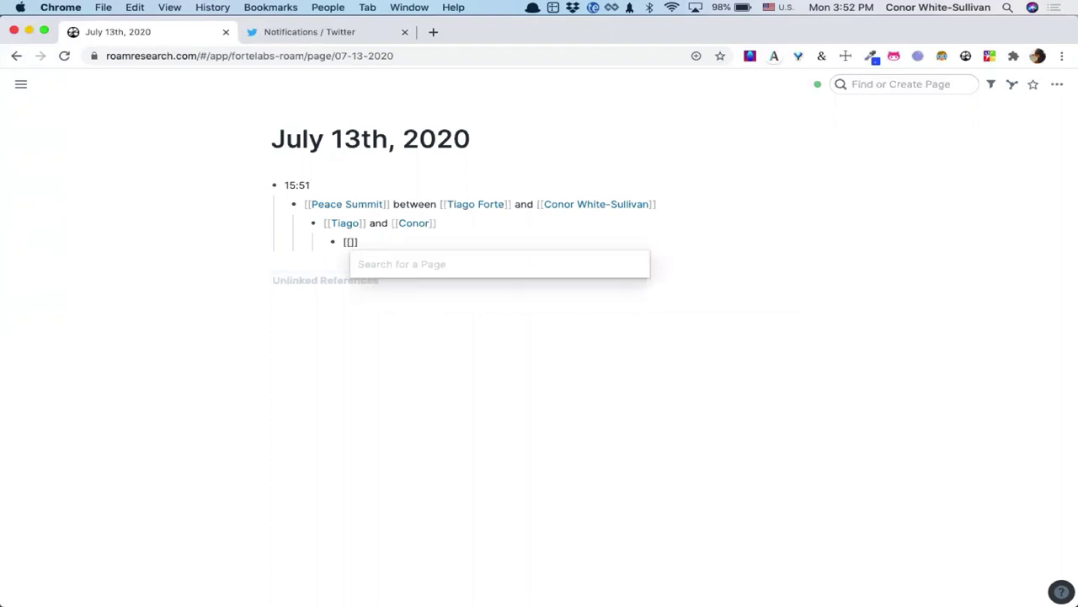
key(BackSpace)
key(BackSpace)
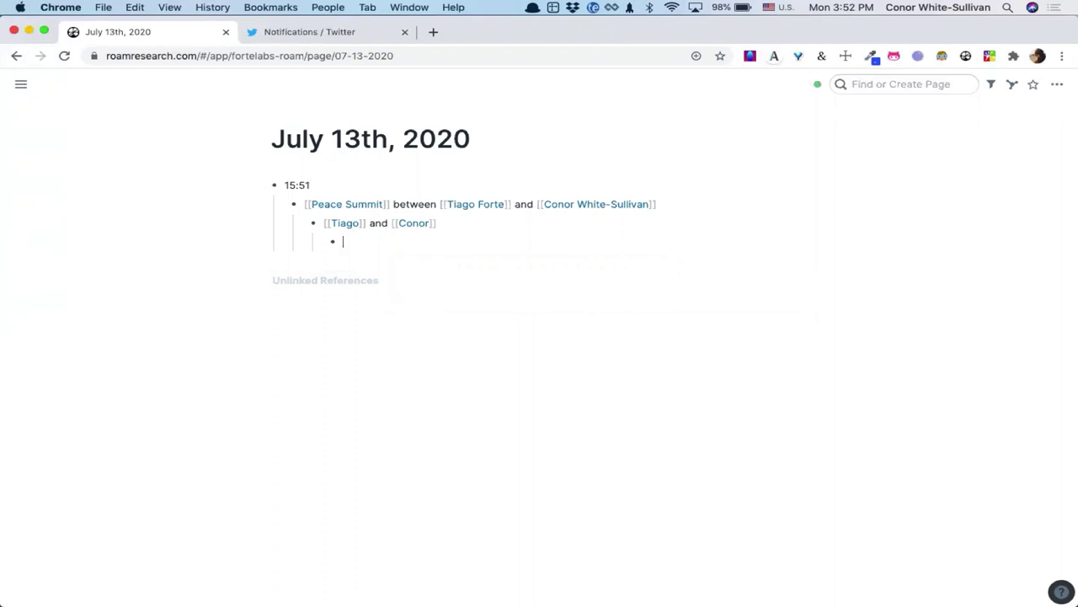
Enter the page reference [[BASB Quotes]] in the empty innermost block and add a new block below it
text([[BASB Quotes)
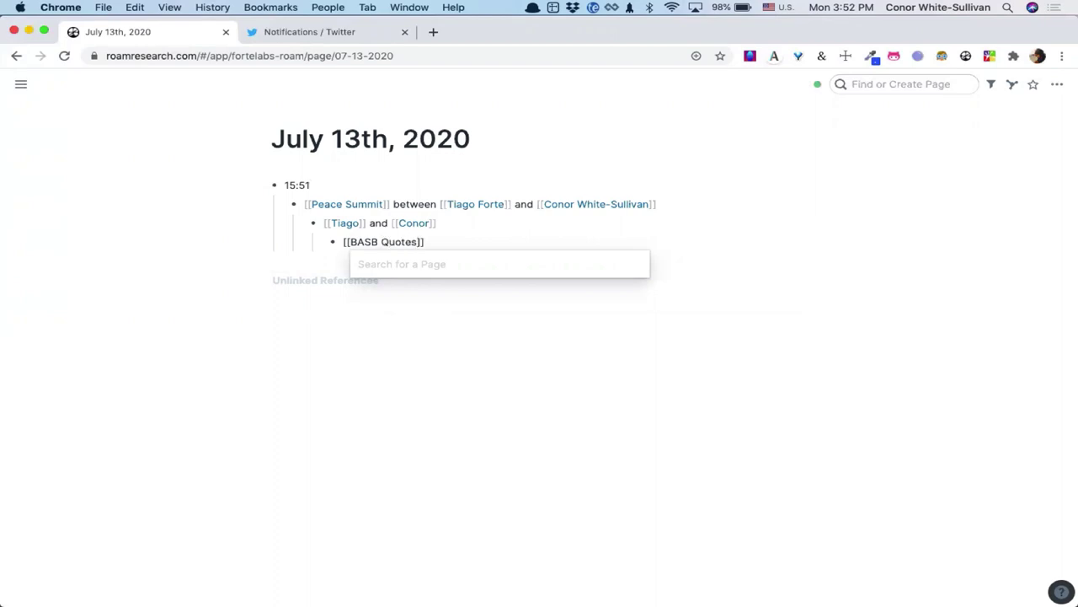
text( -)
key(BackSpace)
key(BackSpace)
key(Return)
key(Return)
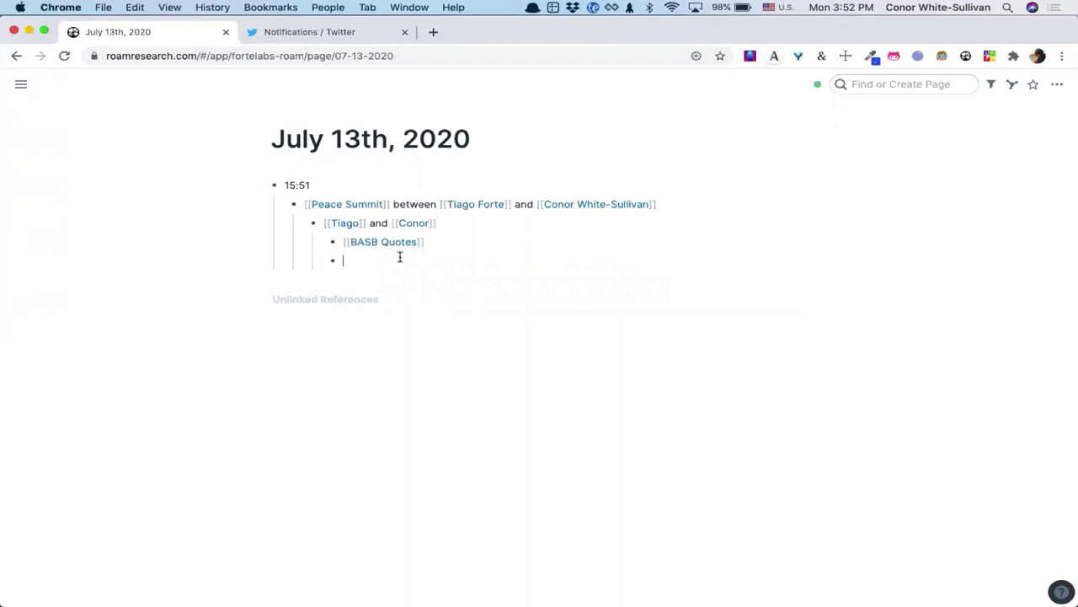
Toggle the display of the brackets around page references off and on several times, ending with them hidden
key(ctrl+c)
key(ctrl+b)
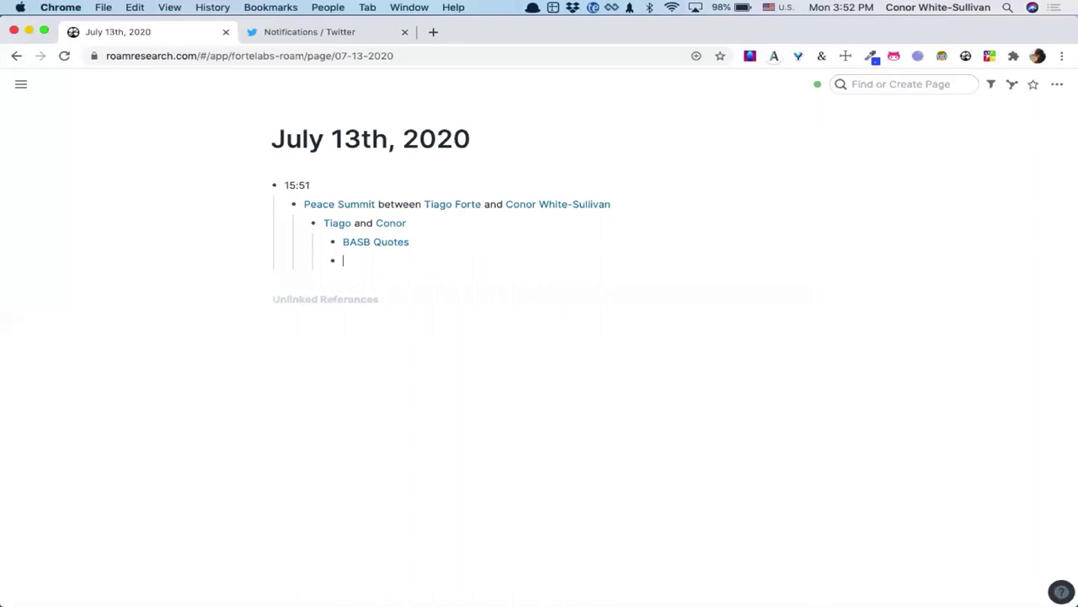
key(ctrl+c)
key(ctrl+b)
key(ctrl+c)
key(ctrl+b)
key(ctrl+c)
key(ctrl+b)
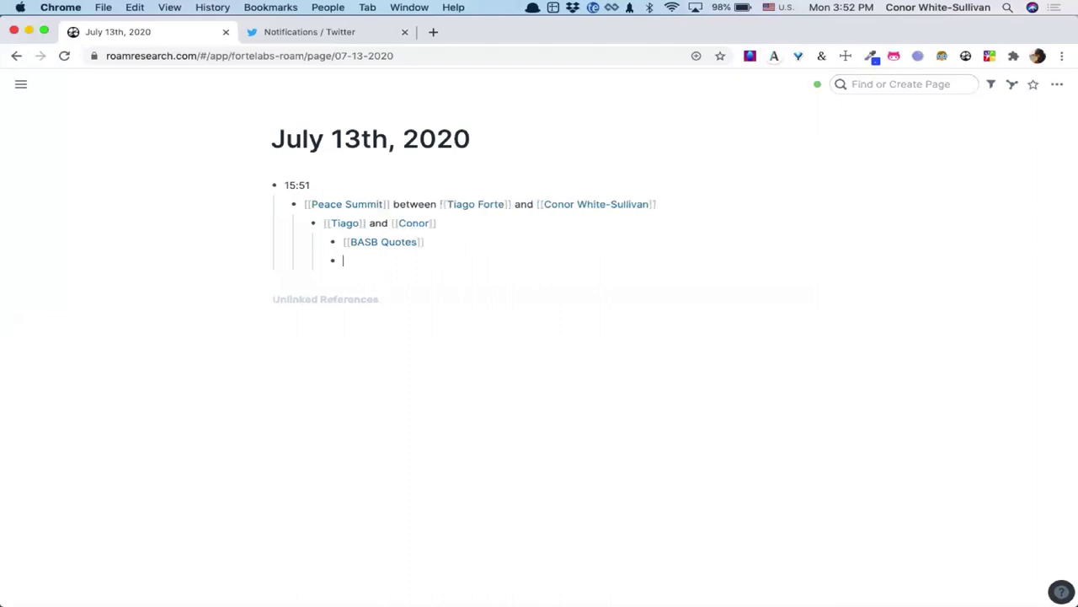
key(ctrl+c)
key(ctrl+b)
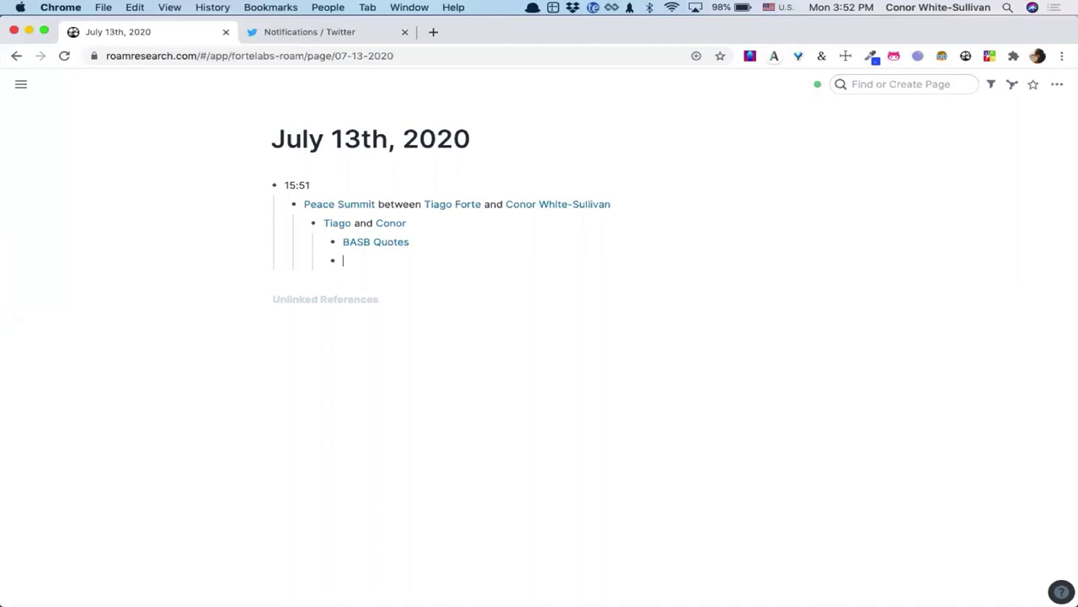
key(ctrl+c)
key(ctrl+b)
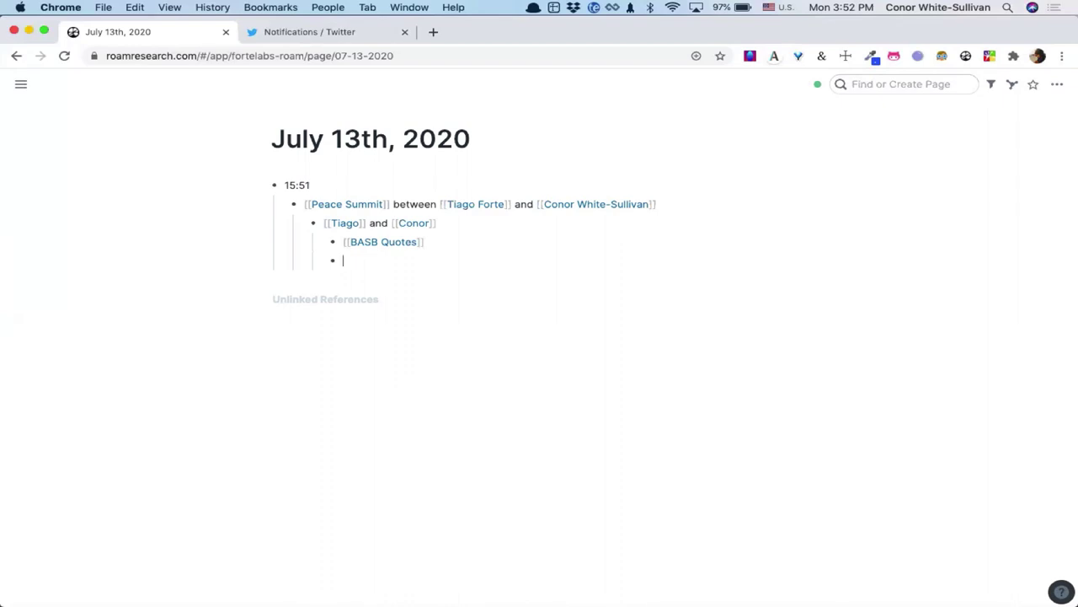
key(ctrl+c)
key(ctrl+b)
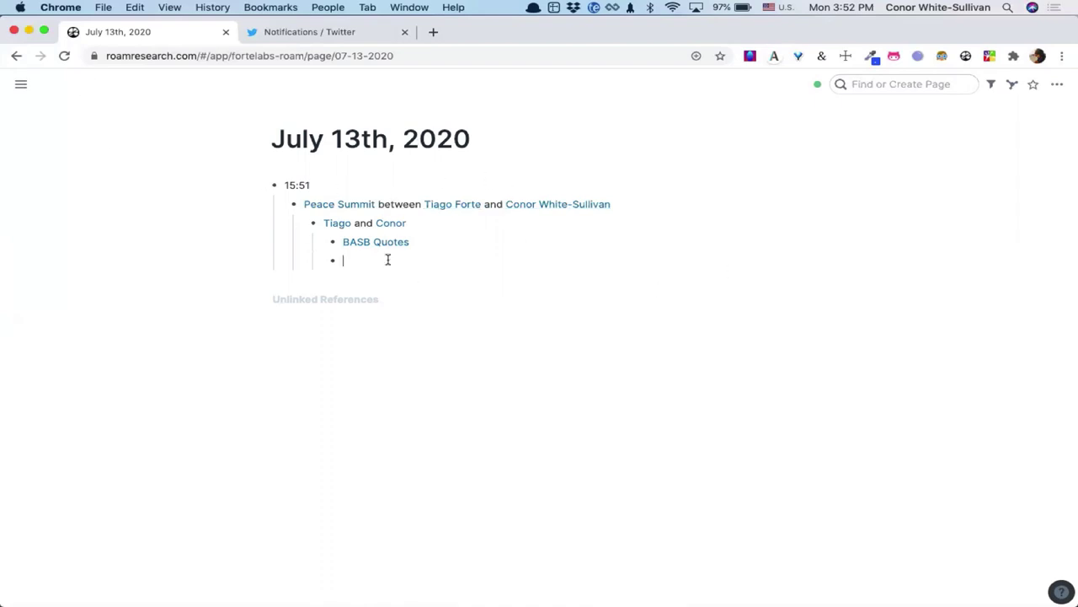
Inspect the bracket markup of the Peace Summit block by entering and leaving its editing mode
click(401, 206)
click(422, 202)
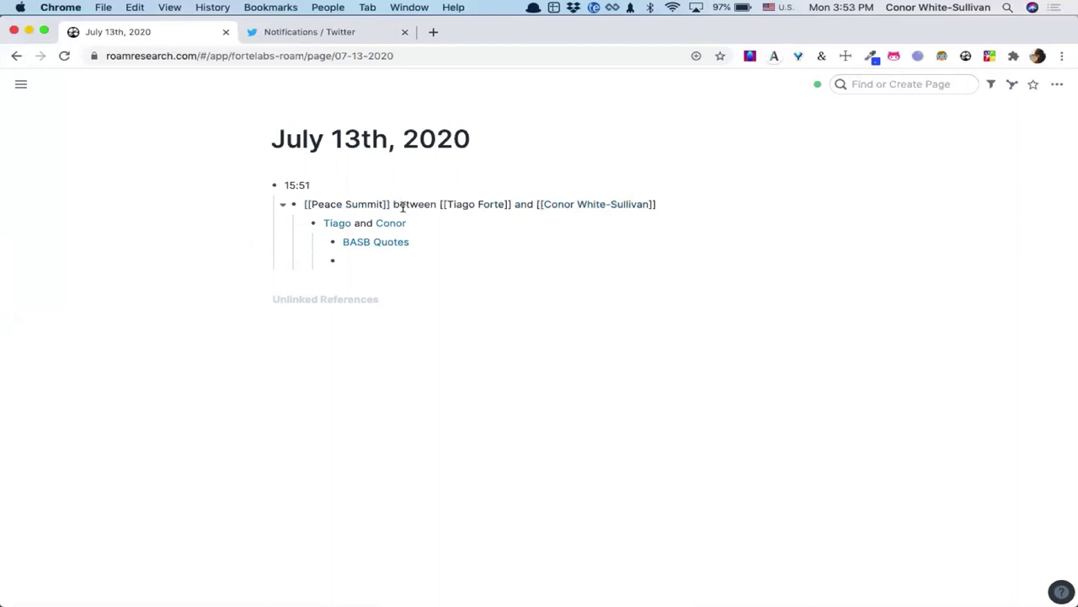
click(396, 258)
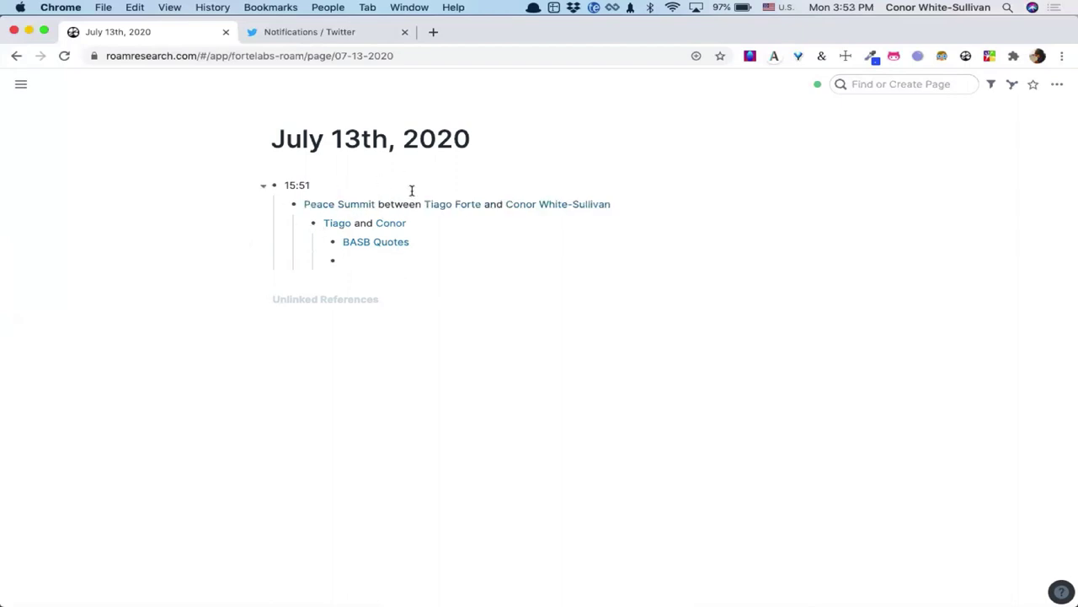
click(410, 205)
click(411, 255)
text([[)
key(BackSpace)
key(BackSpace)
Open the BASB Quotes page and create a "Quotes" block with the collection of quotations nested beneath it
click(379, 244)
click(419, 189)
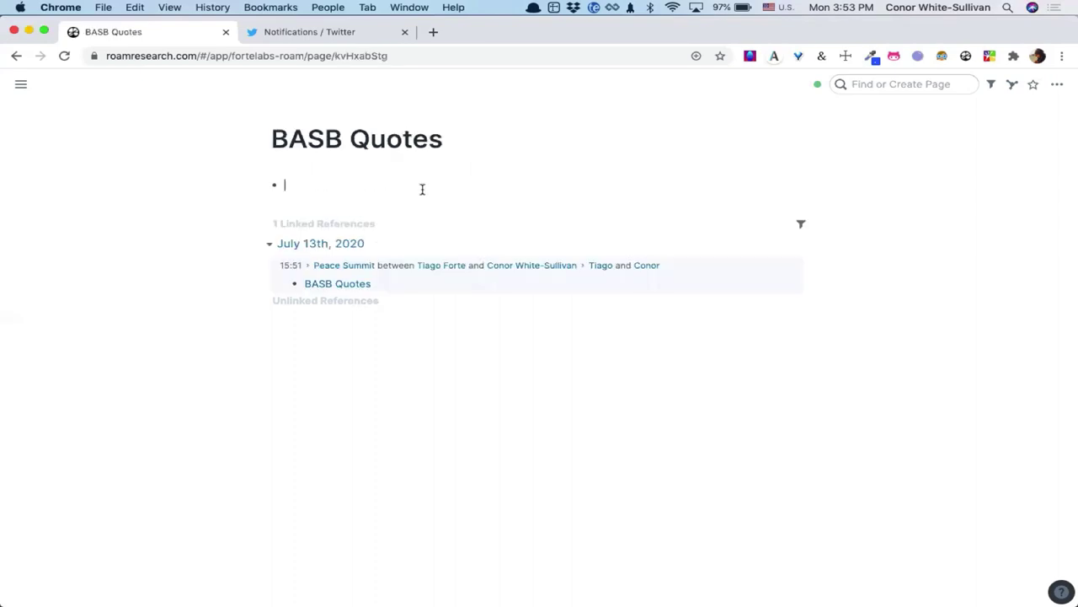
key(Return)
key(Tab)
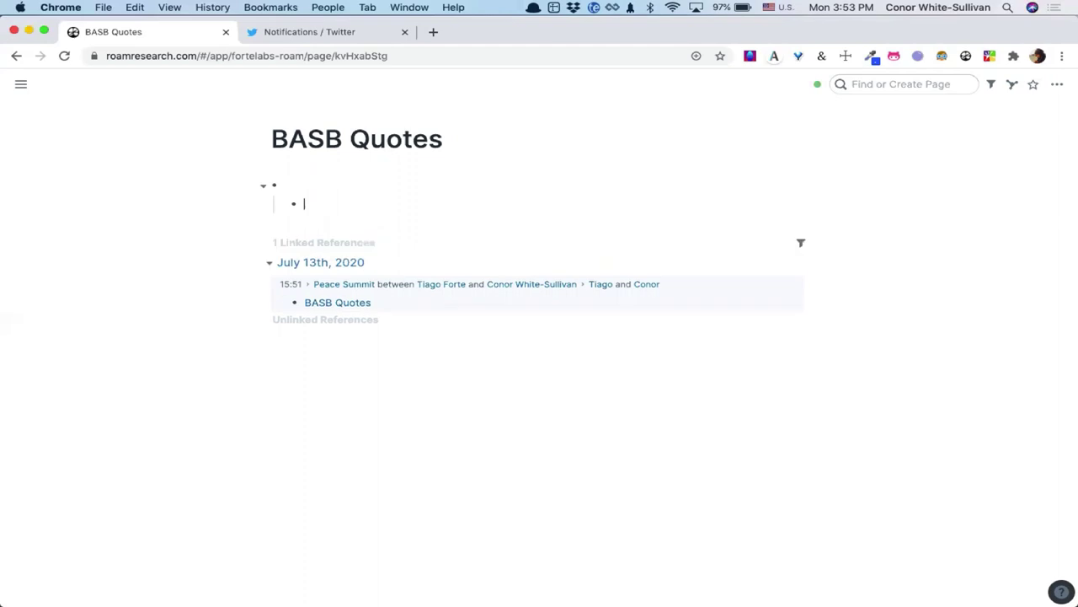
click(363, 181)
click(316, 205)
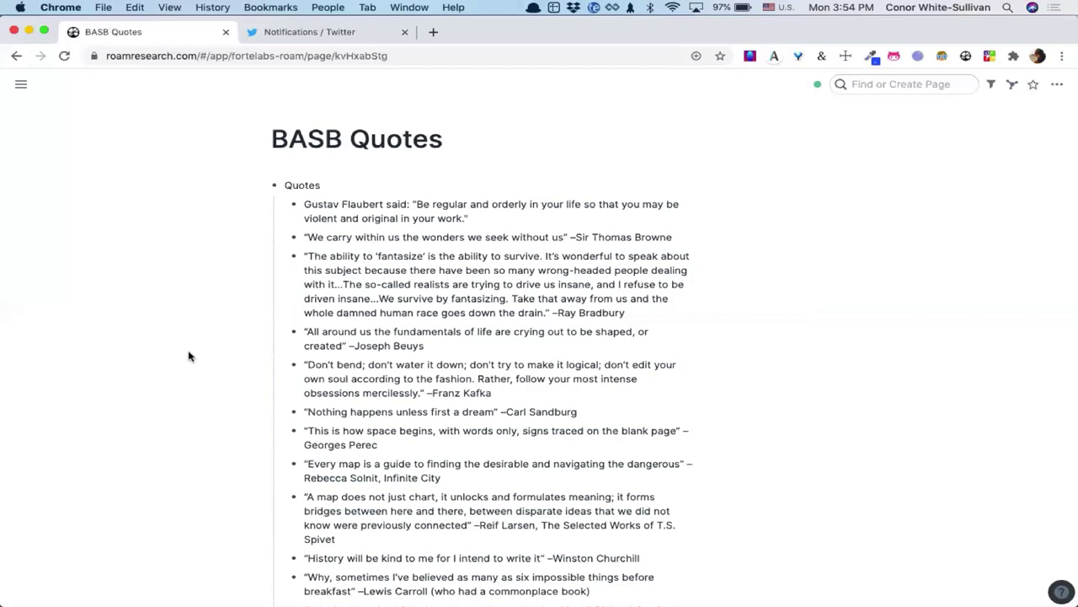
Turn Shakespeare in the attribution of the "Look, what thy memory cannot contain" quote into a page reference and open that page
scroll(191, 440, down, 5)
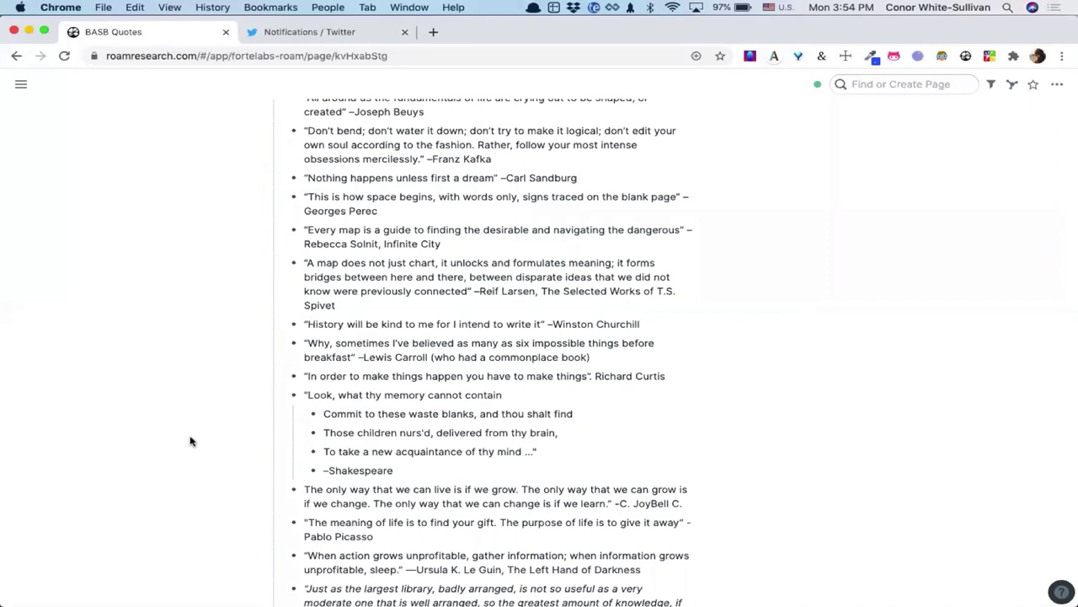
scroll(190, 441, up, 5)
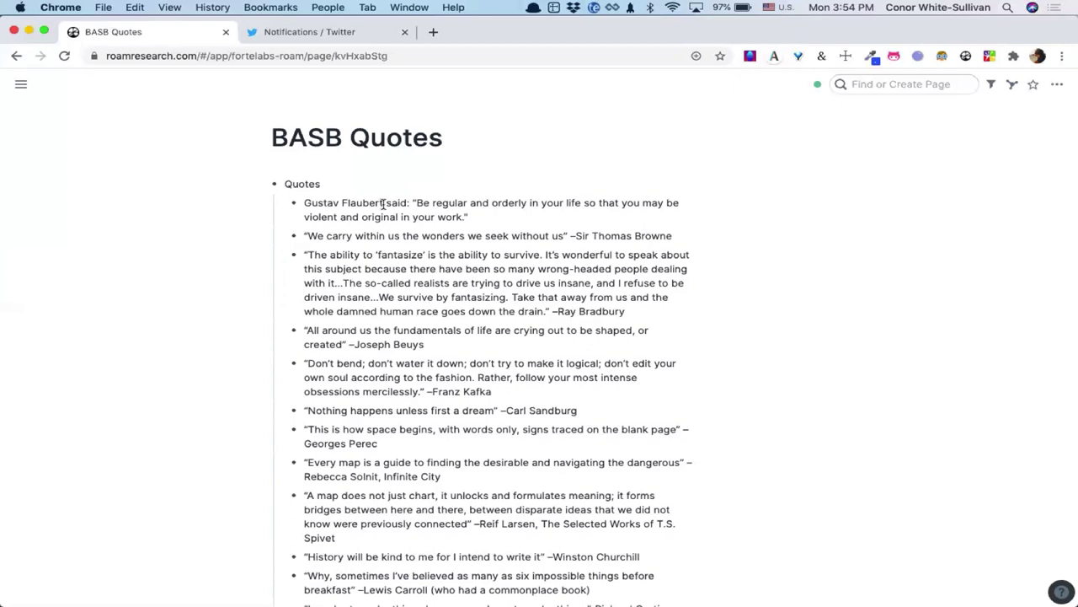
scroll(452, 401, down, 5)
scroll(452, 401, down, 3)
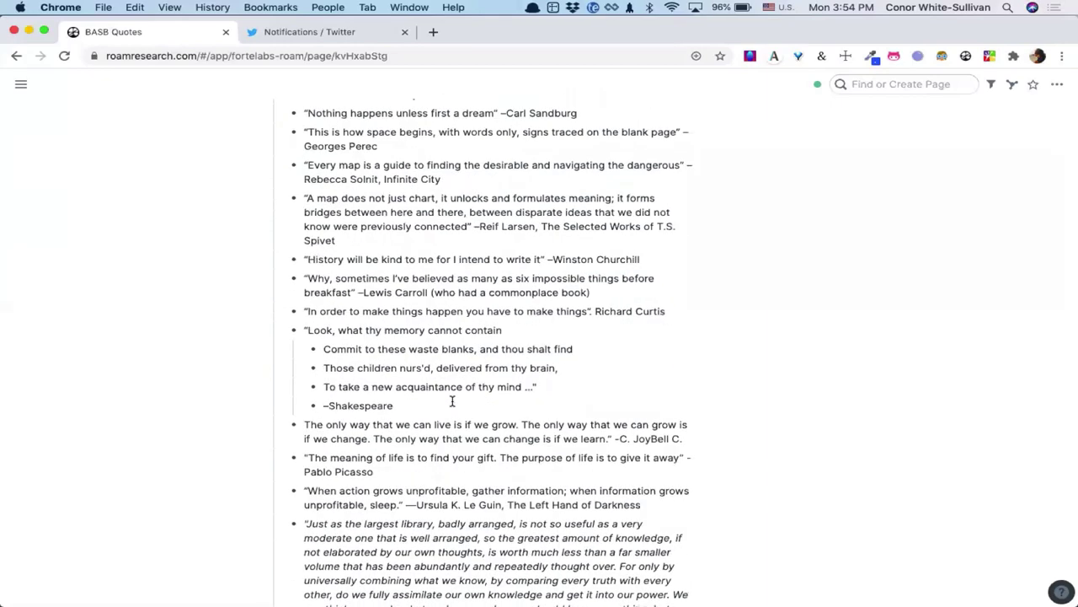
scroll(452, 401, down, 3)
scroll(452, 401, down, 1)
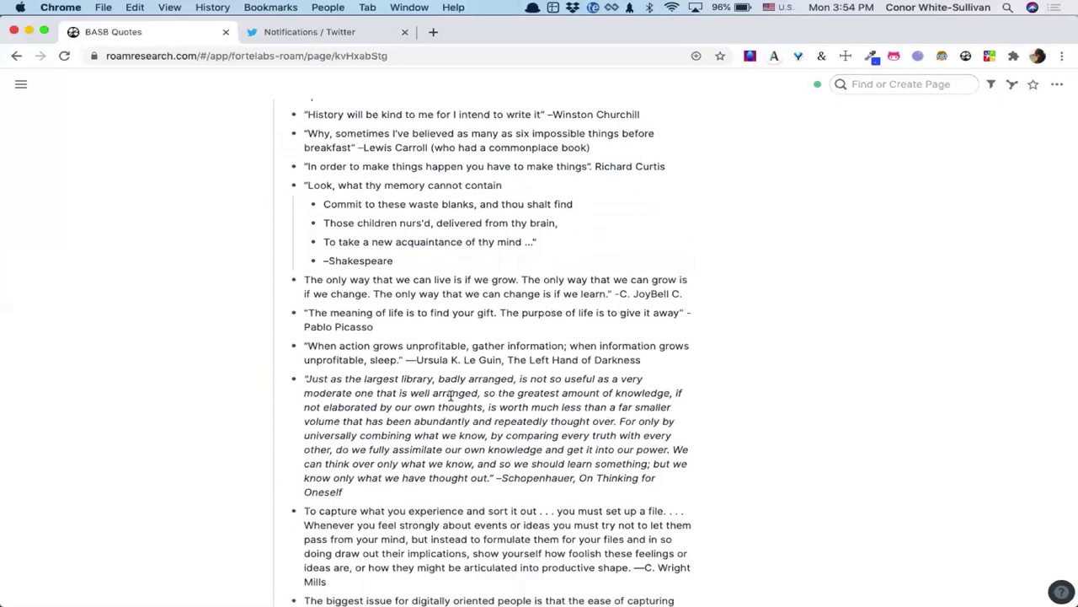
drag(328, 261, 393, 261)
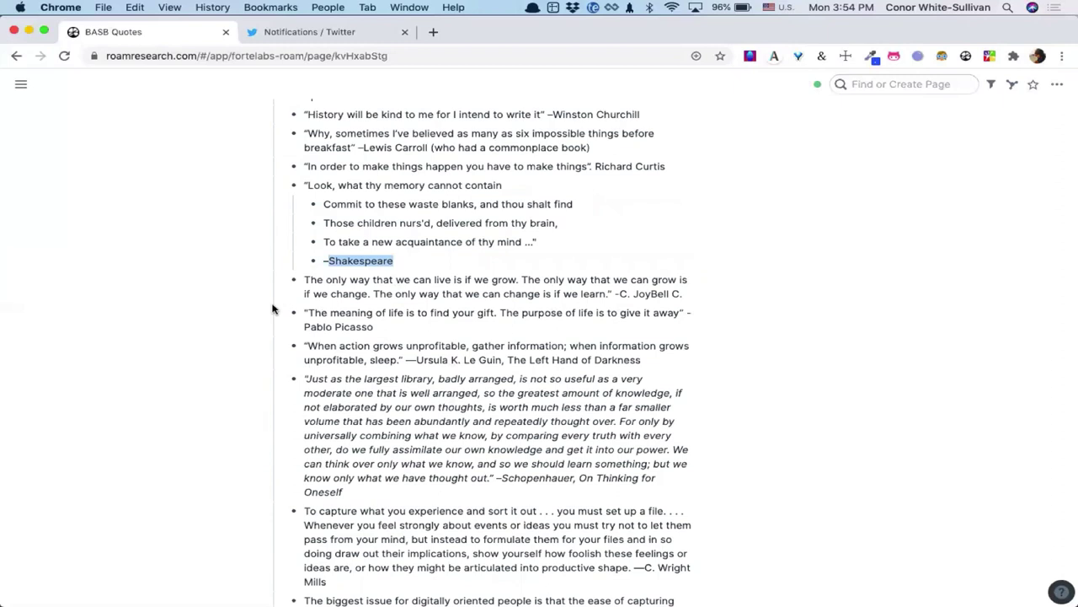
text([[)
click(224, 290)
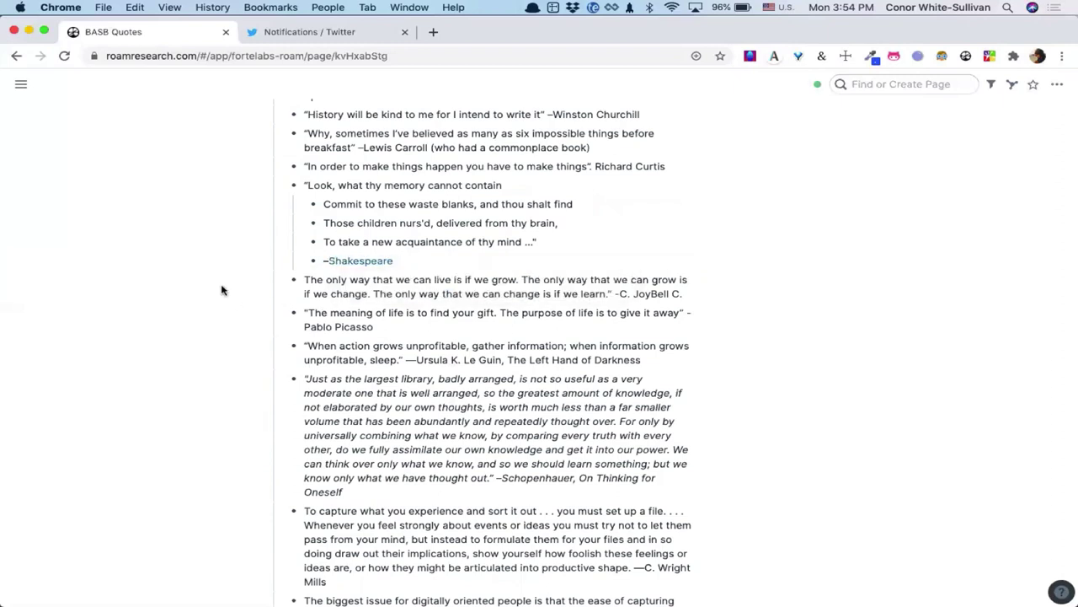
click(367, 262)
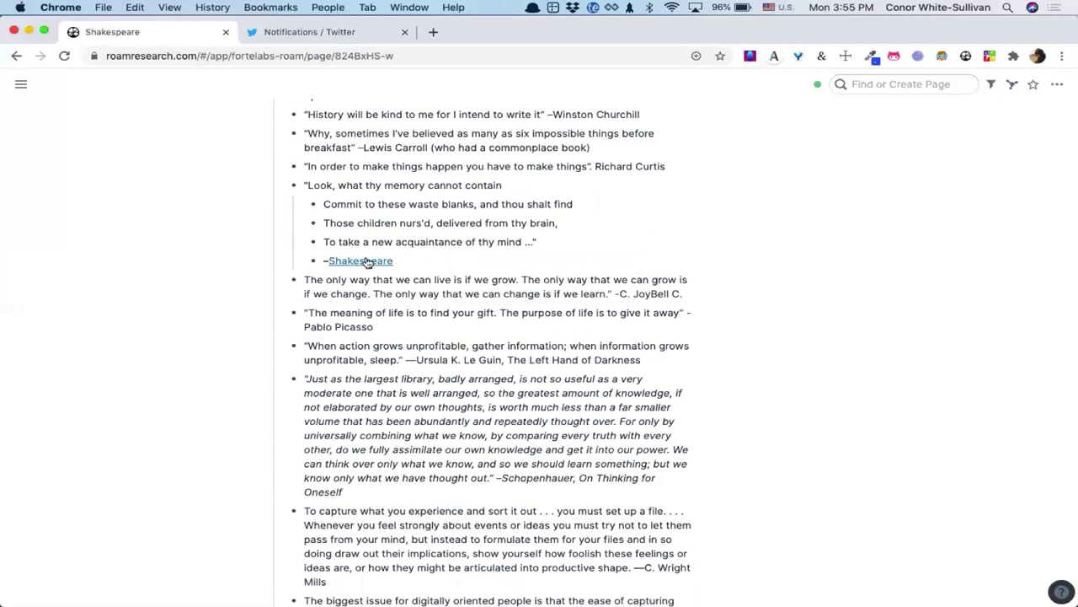
click(400, 266)
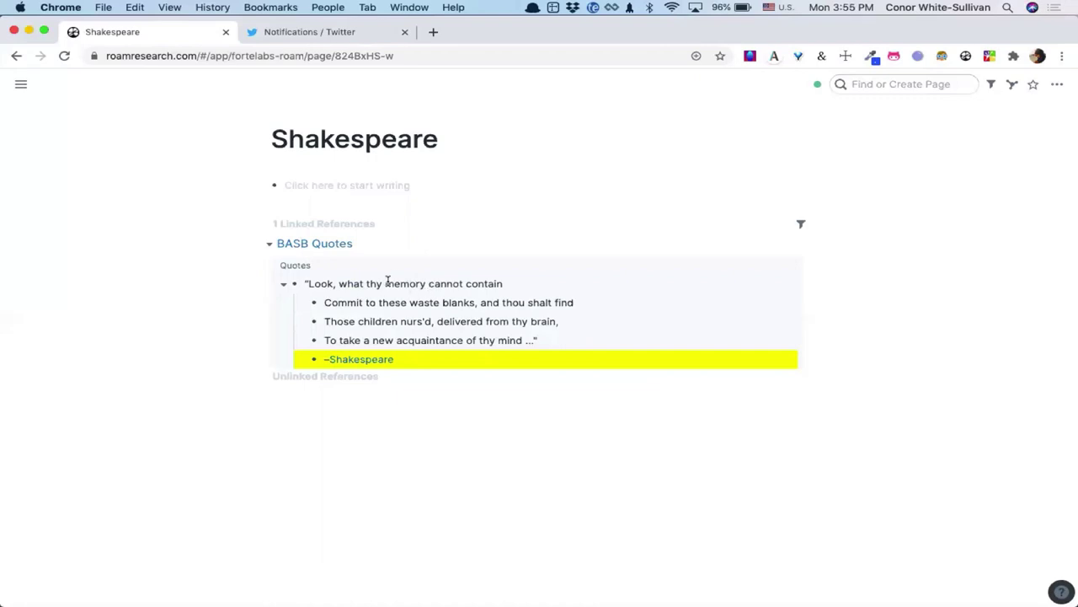
Turn the word "memory" in the linked Shakespeare quote into a page reference and open the memory page
drag(385, 284, 424, 284)
text([[)
click(256, 340)
click(408, 284)
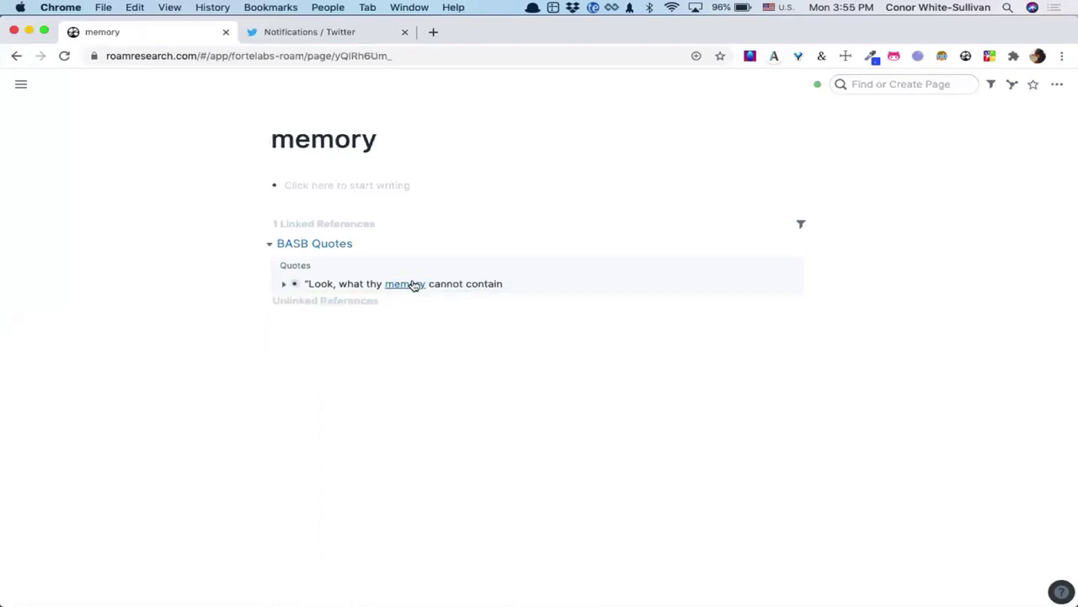
Link all unlinked references to the memory page and expand the Shakespeare quote to show its nested lines
click(265, 305)
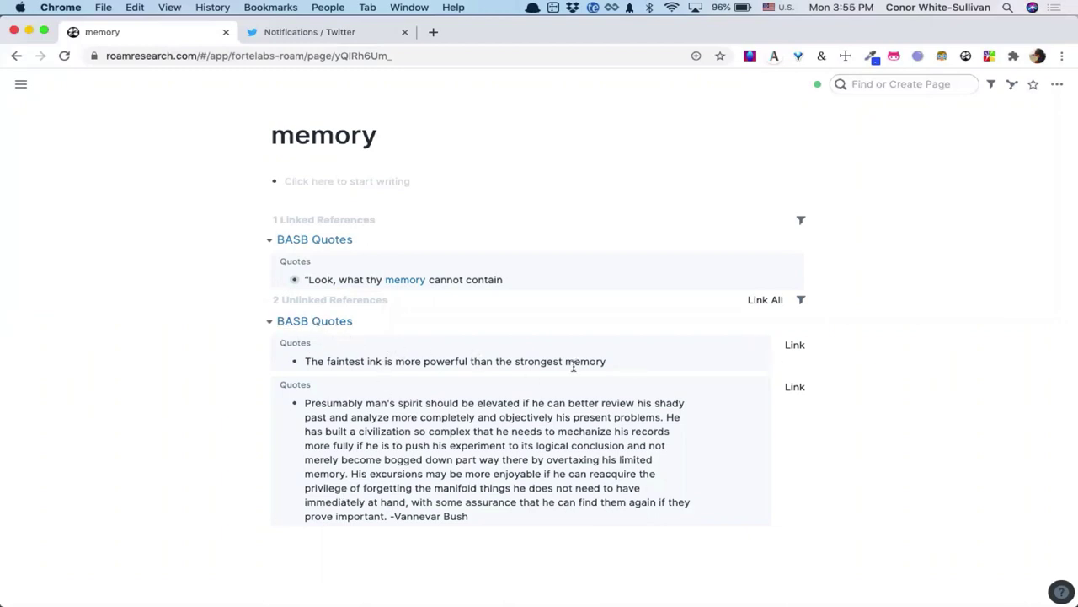
click(762, 301)
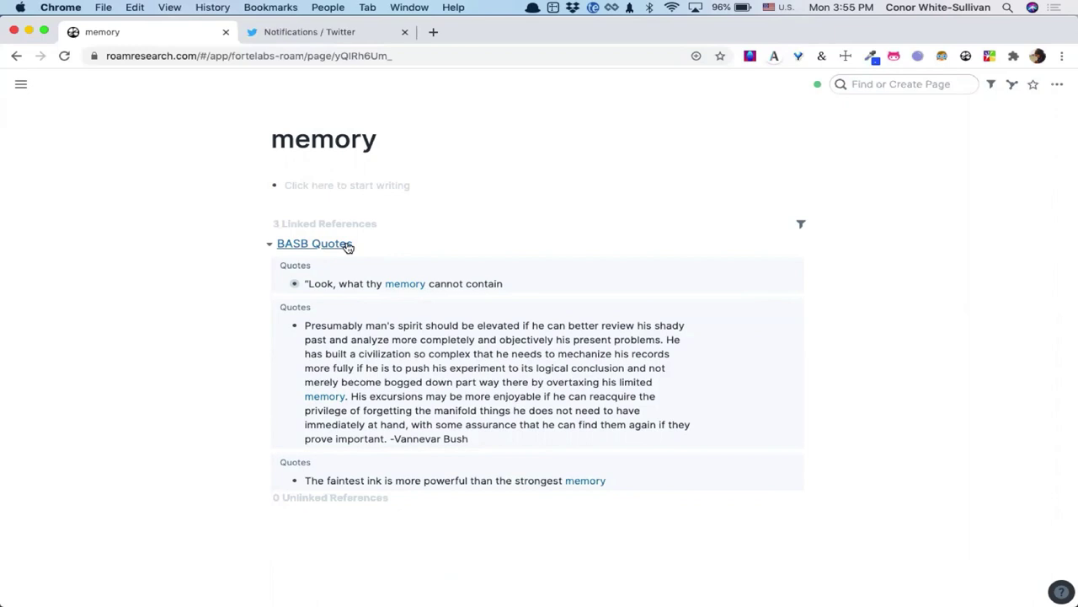
click(284, 285)
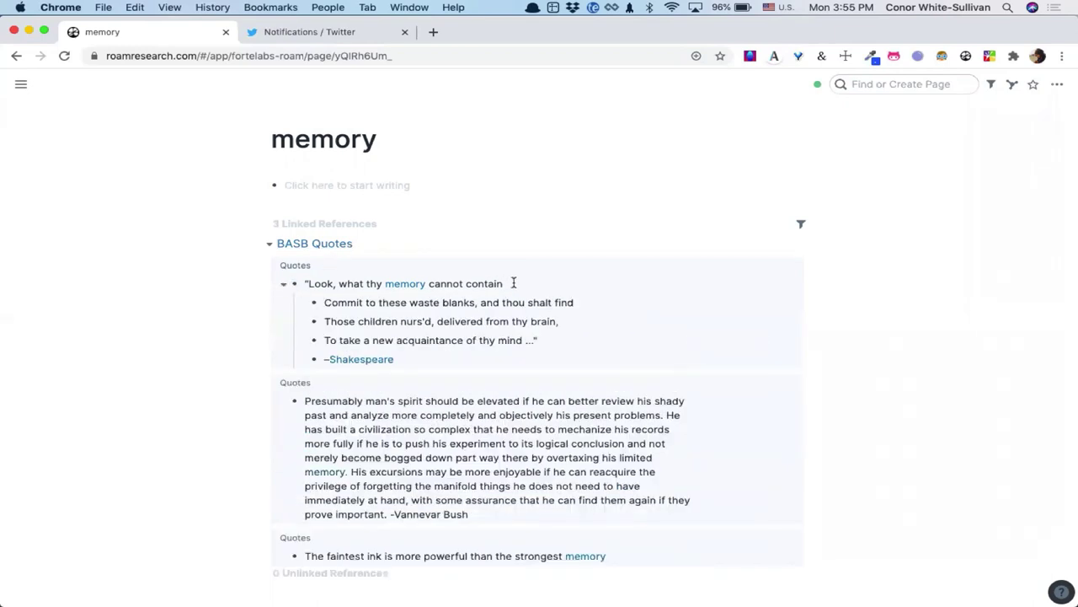
click(435, 359)
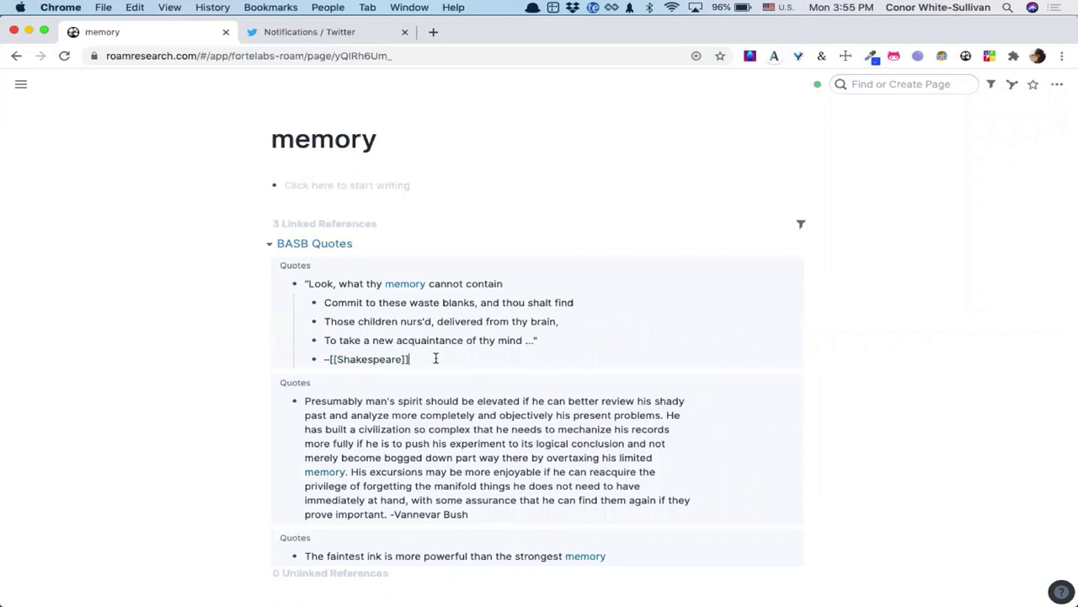
key(Escape)
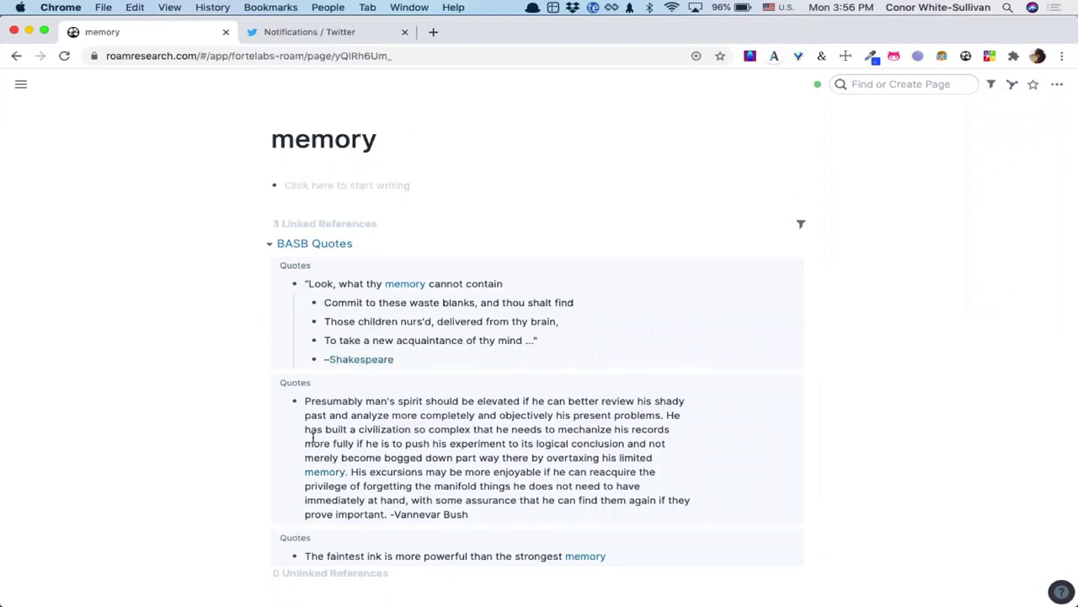
scroll(312, 438, down, 1)
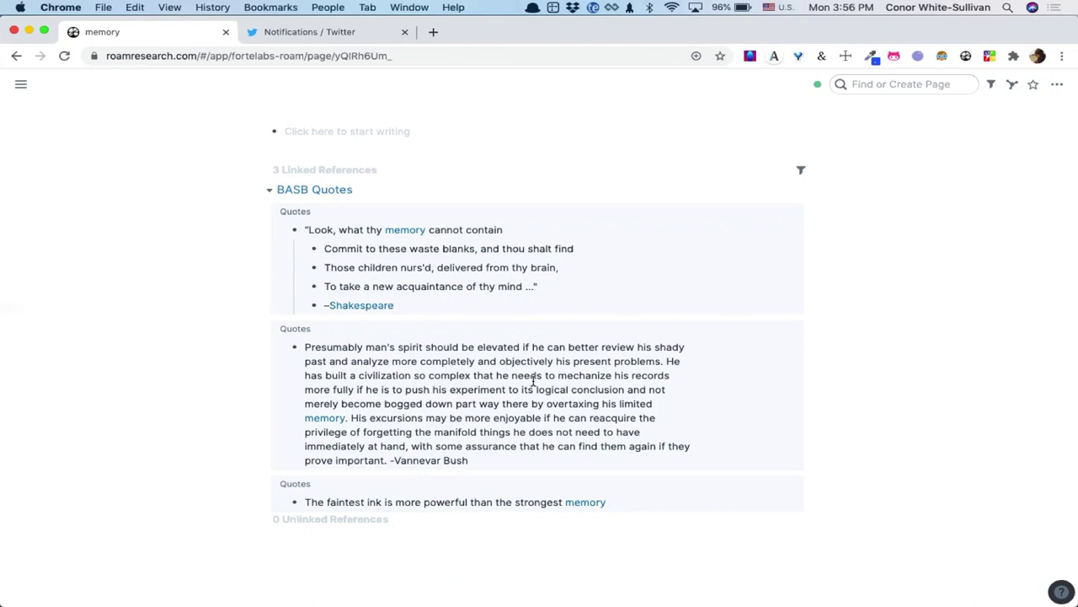
scroll(361, 354, up, 2)
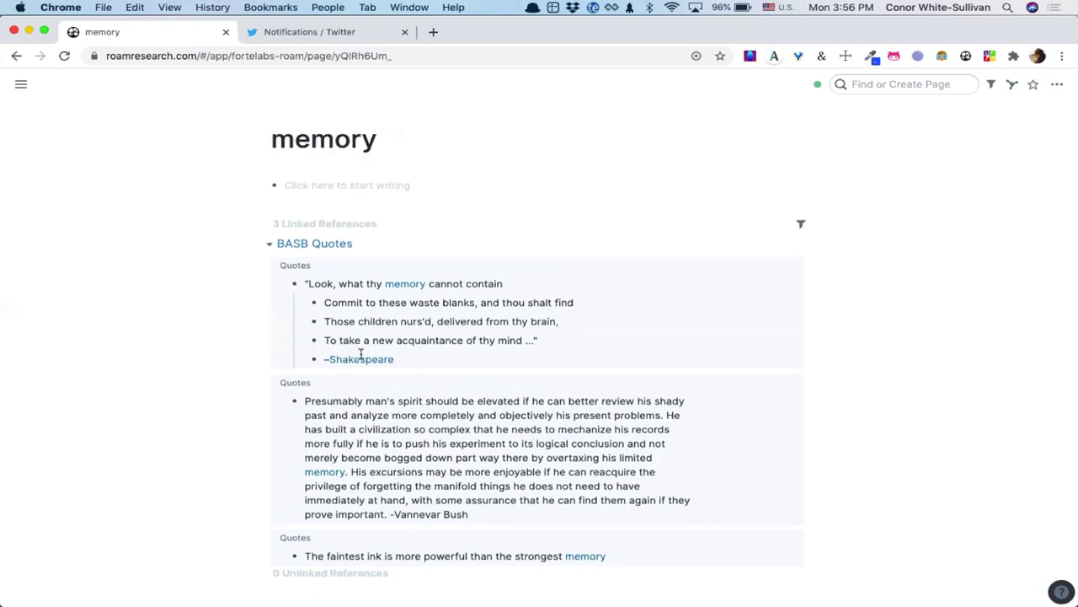
Start the memory page with a block linking the person's first name, followed by "'s favorite [[Quotes]]", and nest an empty block beneath it
click(366, 179)
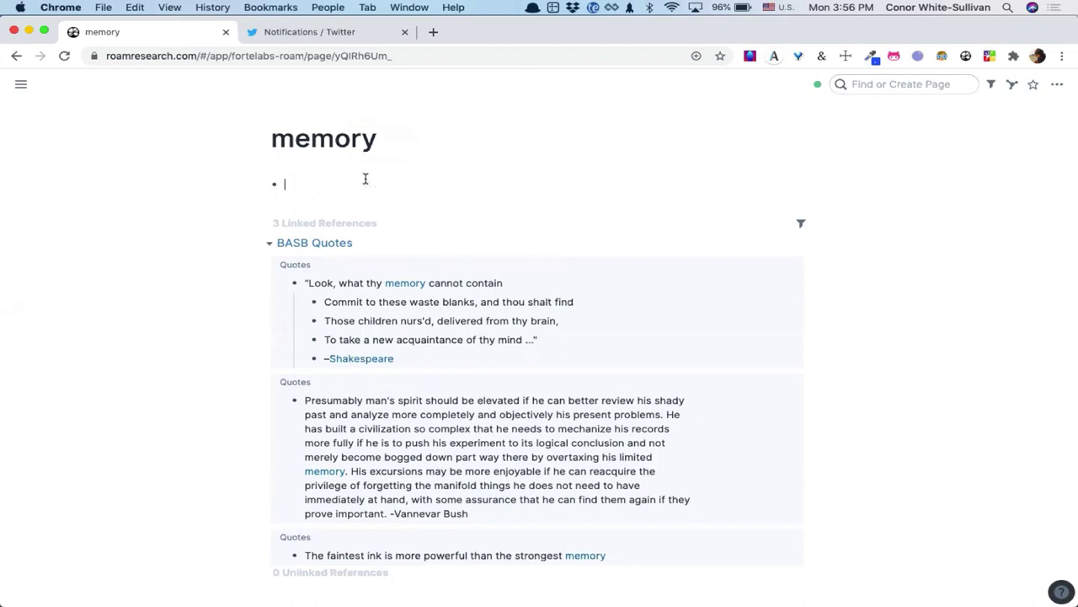
scroll(368, 328, down, 2)
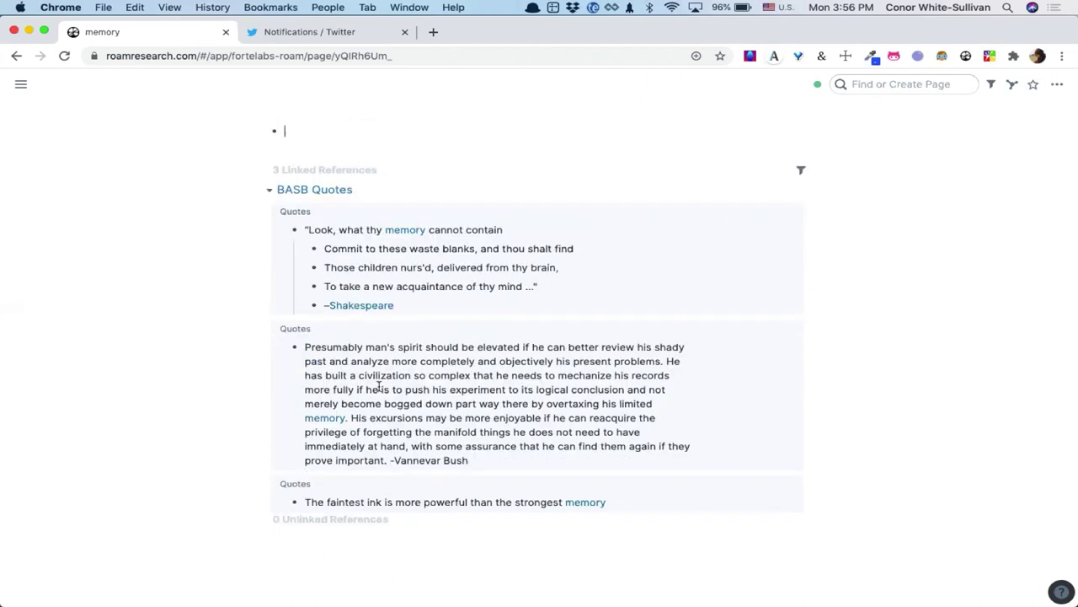
scroll(373, 378, up, 2)
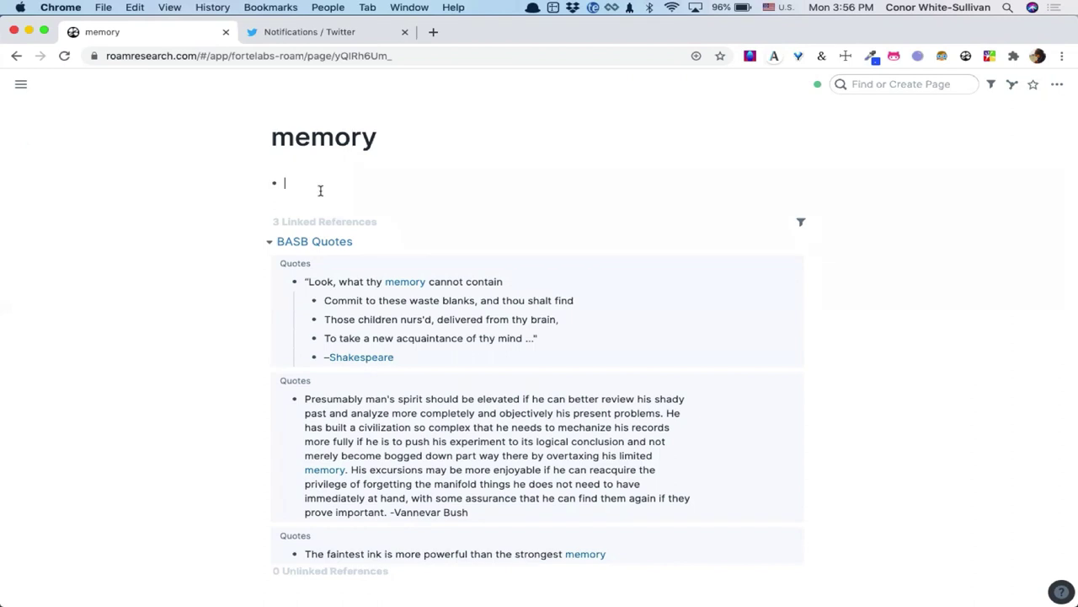
text([[Conor)
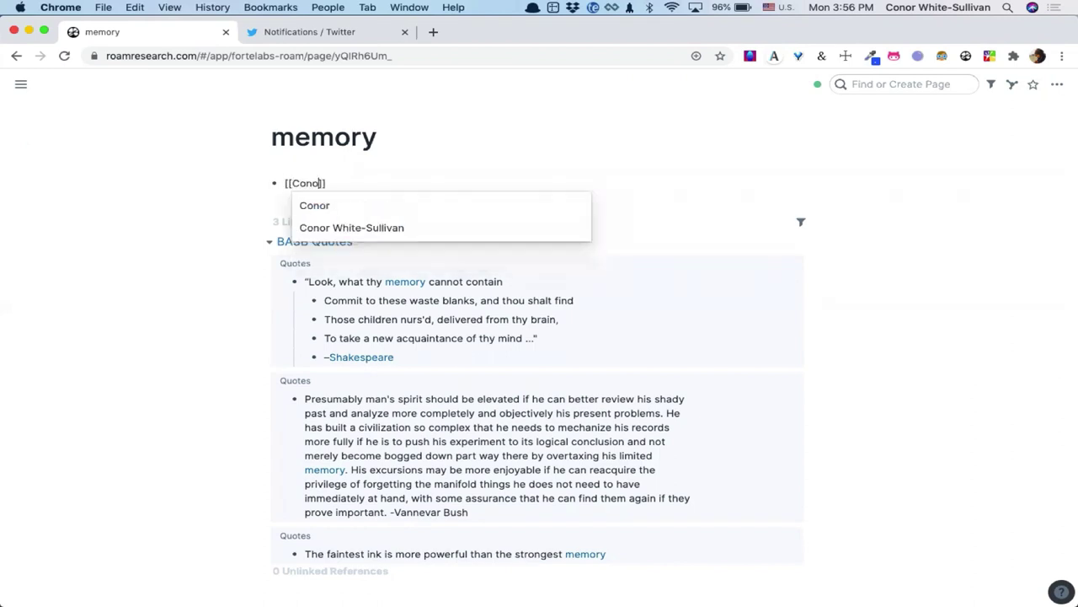
key(Return)
text('s fa)
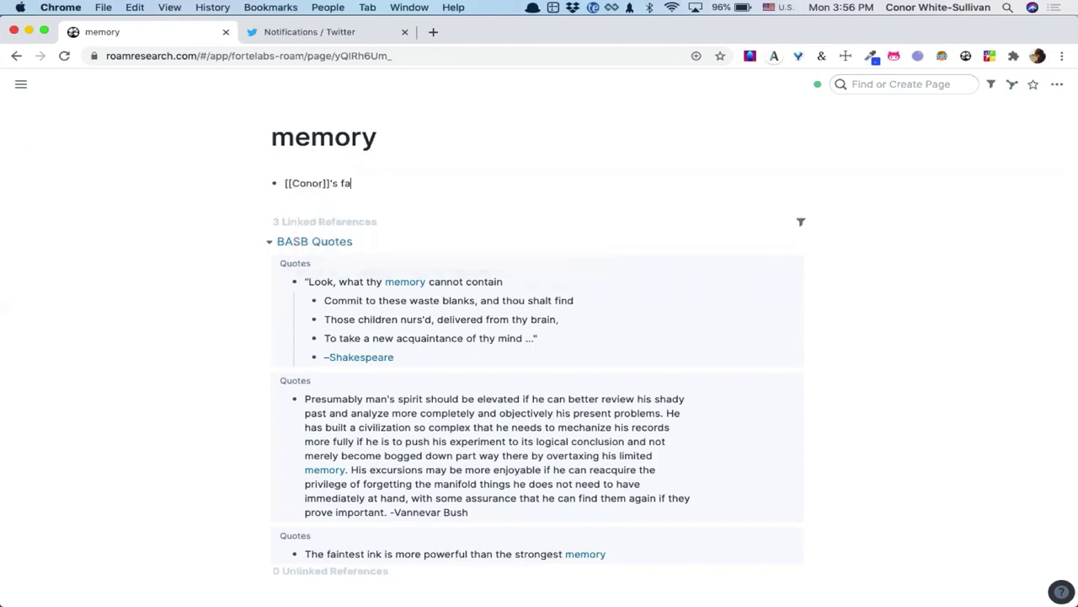
text(vorite [[Quotes)
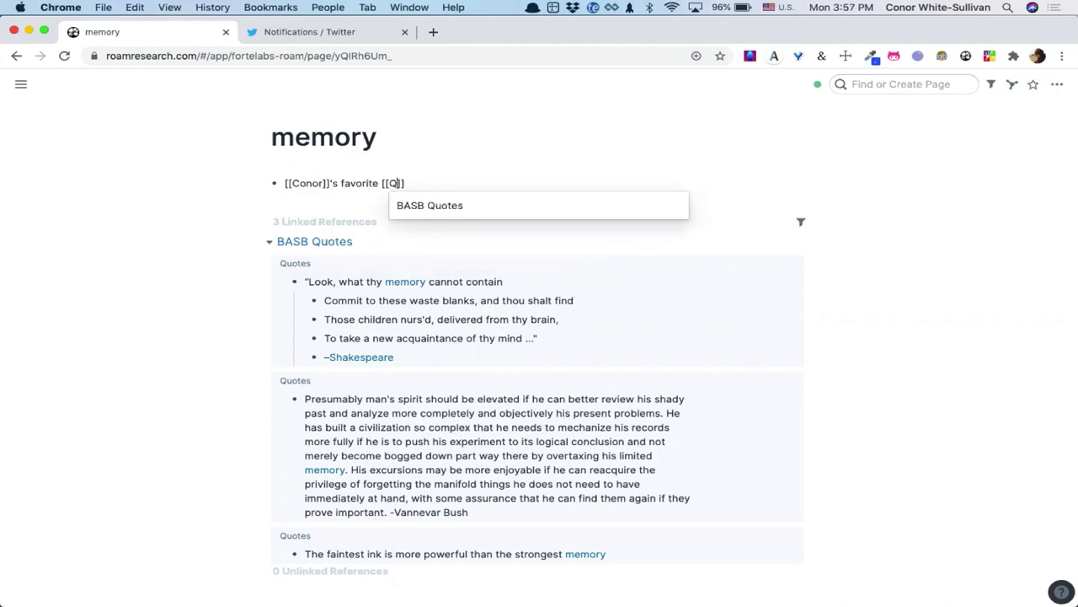
key(Right)
key(Right)
text(about)
key(BackSpace)
key(BackSpace)
key(BackSpace)
key(BackSpace)
key(BackSpace)
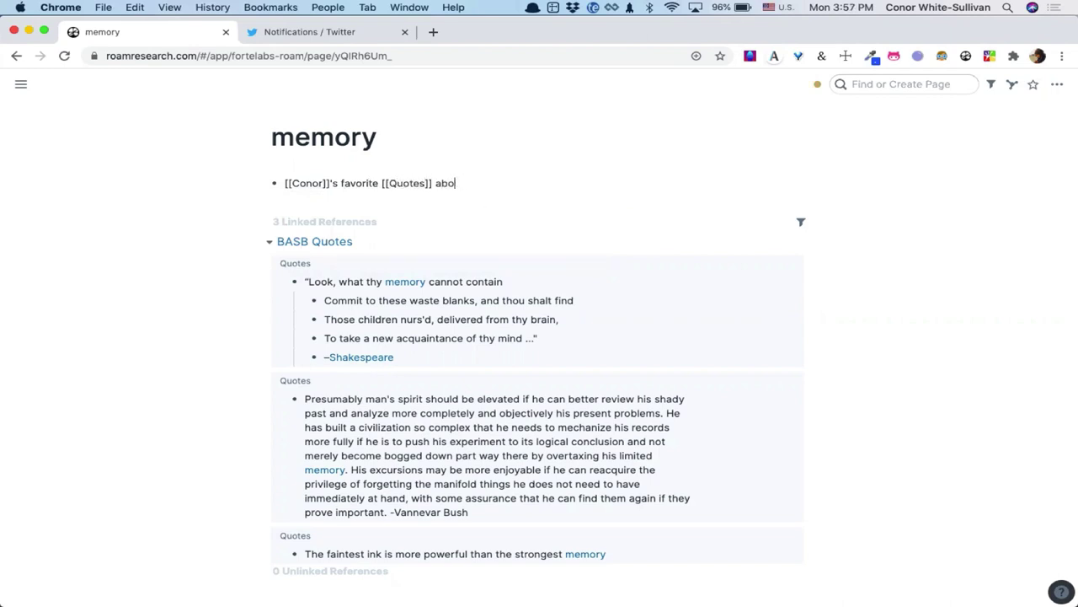
key(Return)
key(Tab)
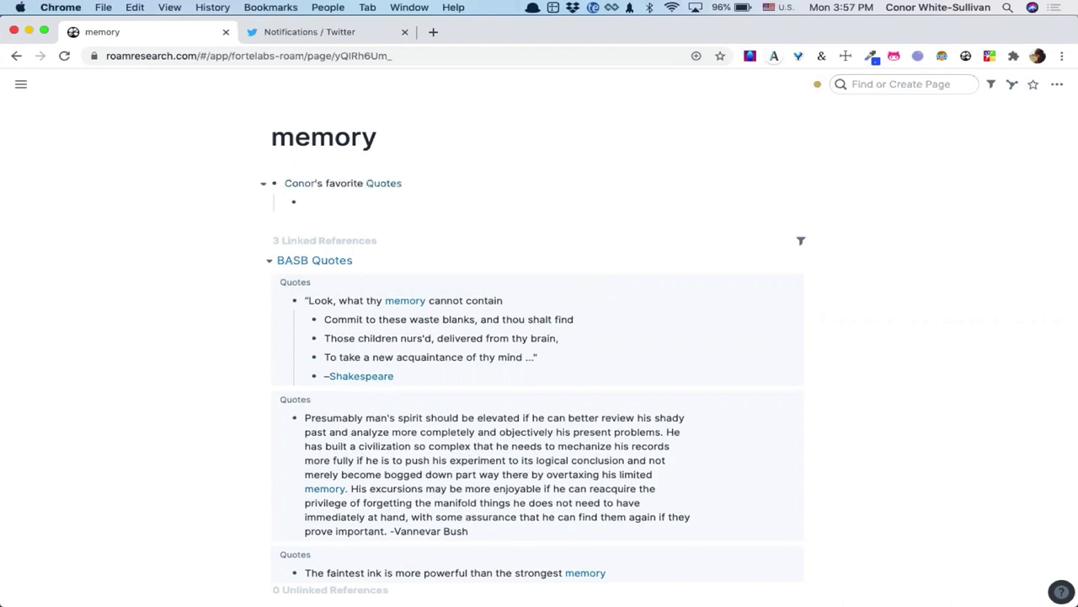
Insert a block reference to the quote "The faintest ink is more powerful than the strongest memory" and add a new block below it
text(((faint)
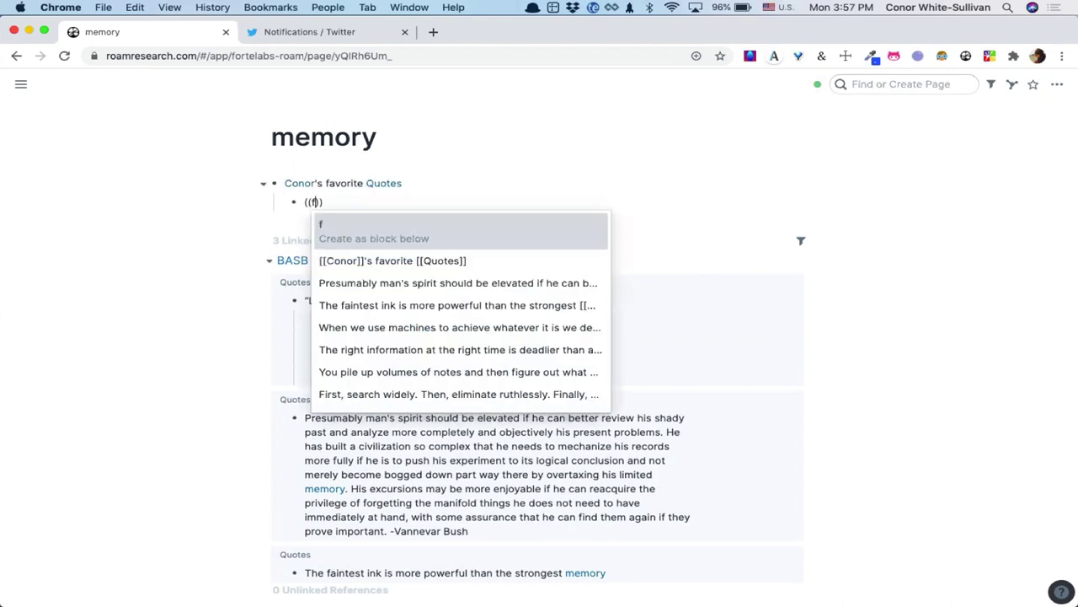
key(Return)
key(Return)
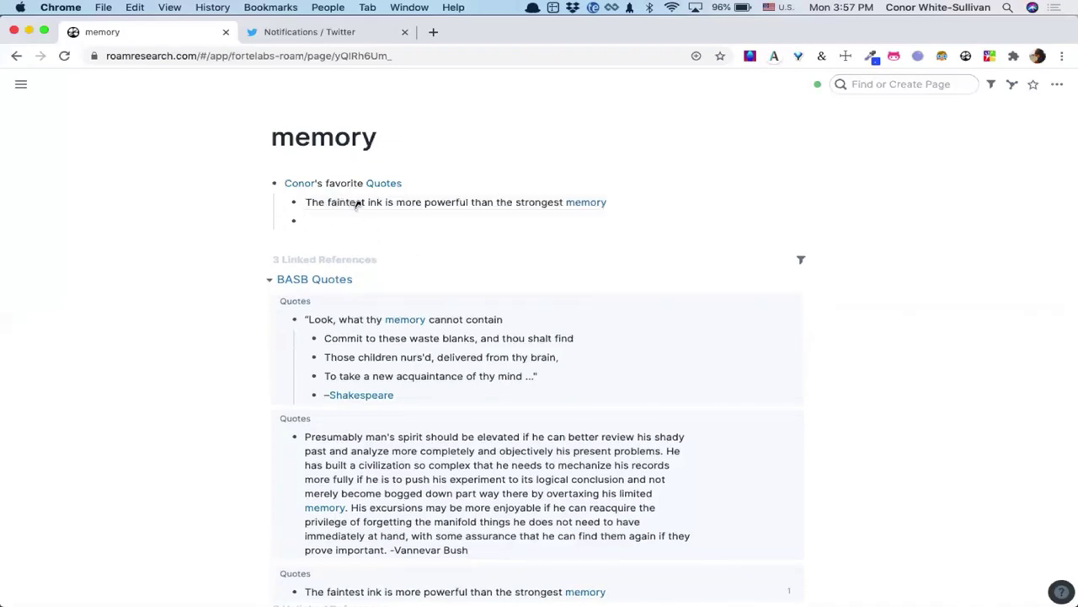
Open the source block of the faintest ink quote, go up to its parent Quotes block and examine where the quote sits in the collection
click(355, 203)
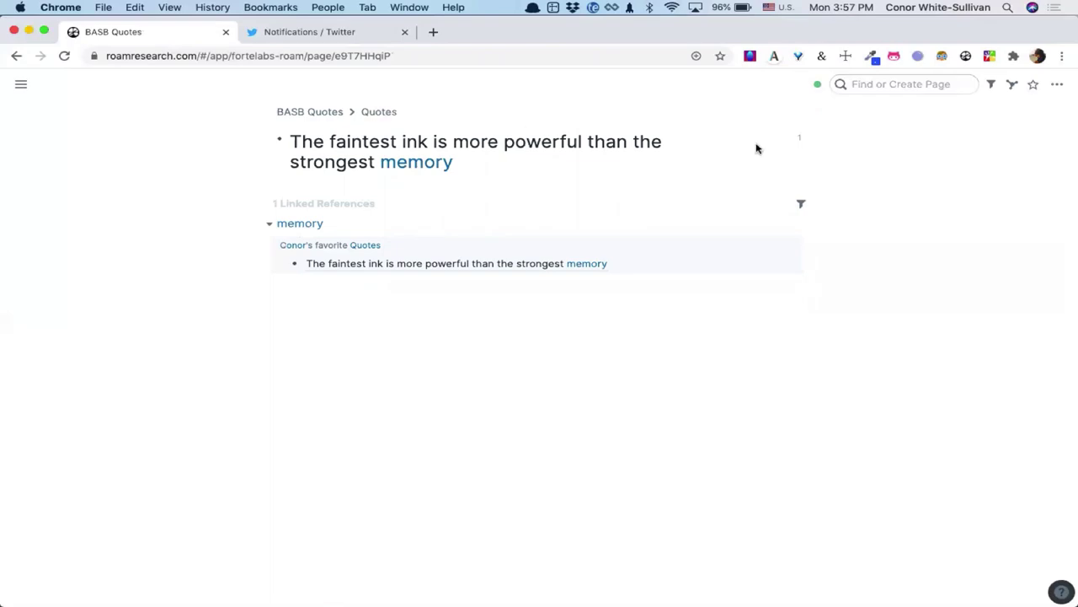
click(378, 116)
scroll(421, 300, down, 20)
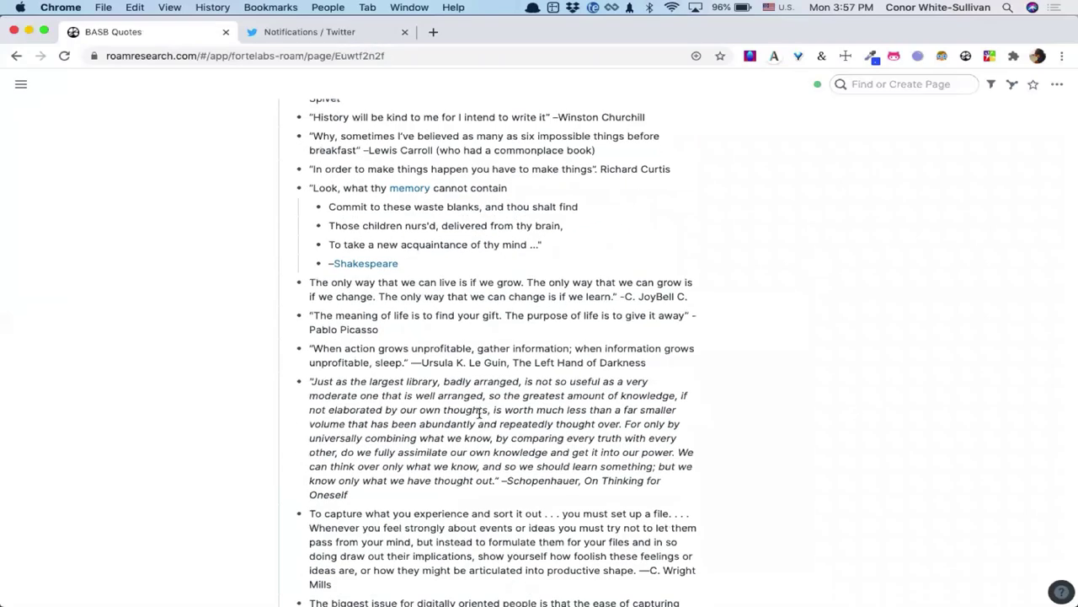
scroll(484, 421, down, 10)
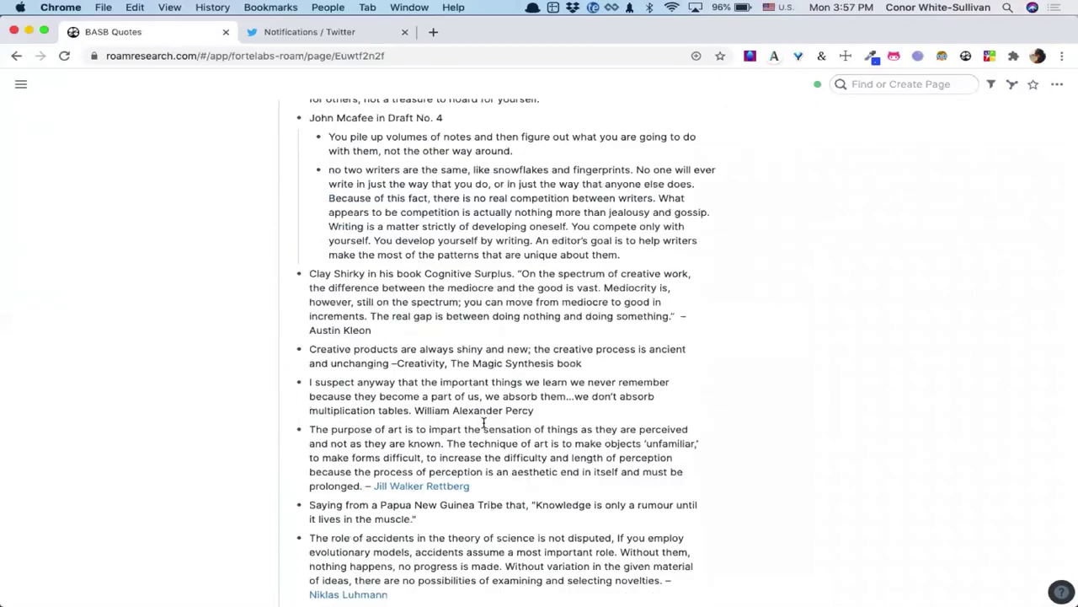
scroll(613, 411, down, 15)
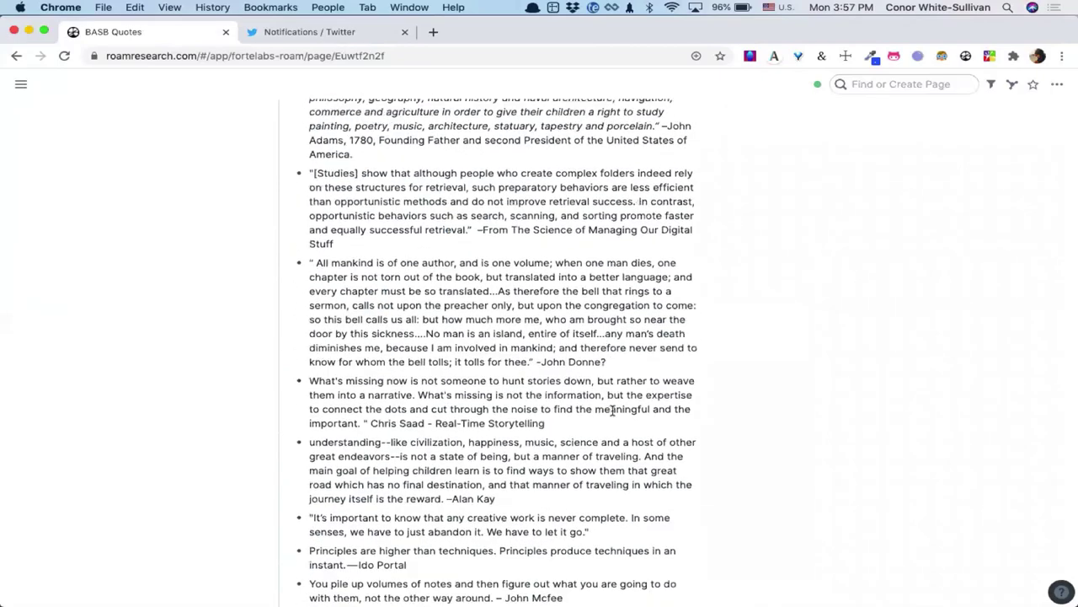
scroll(613, 410, down, 15)
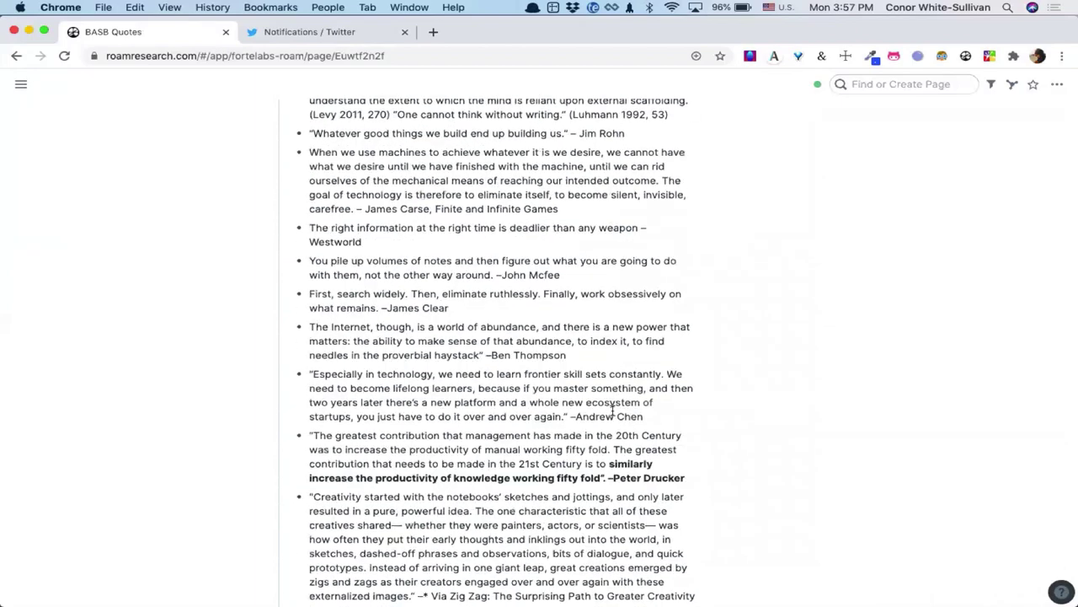
scroll(613, 411, down, 2)
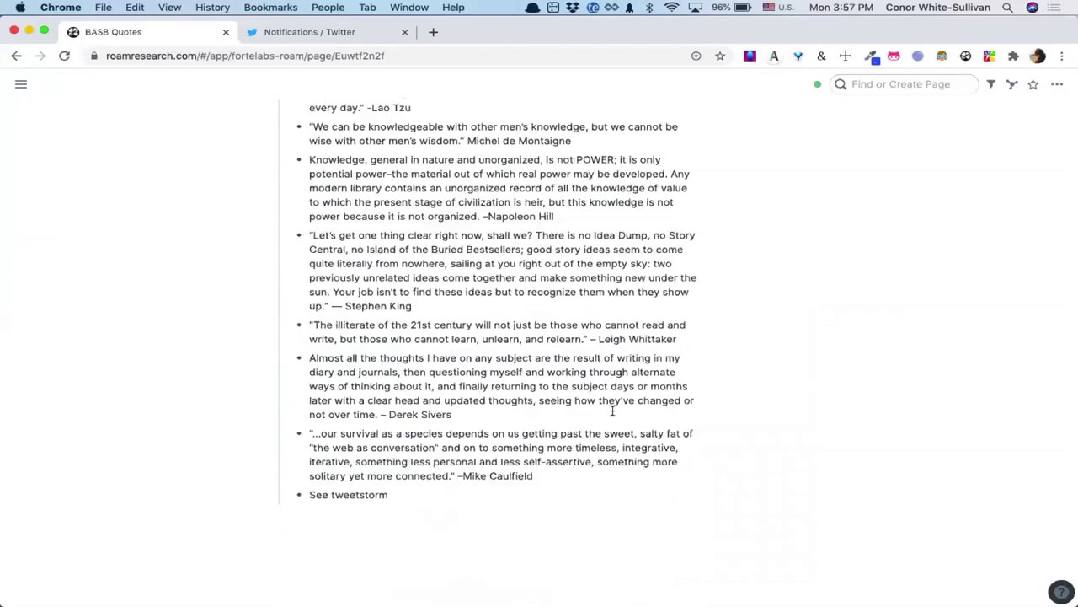
scroll(613, 411, up, 8)
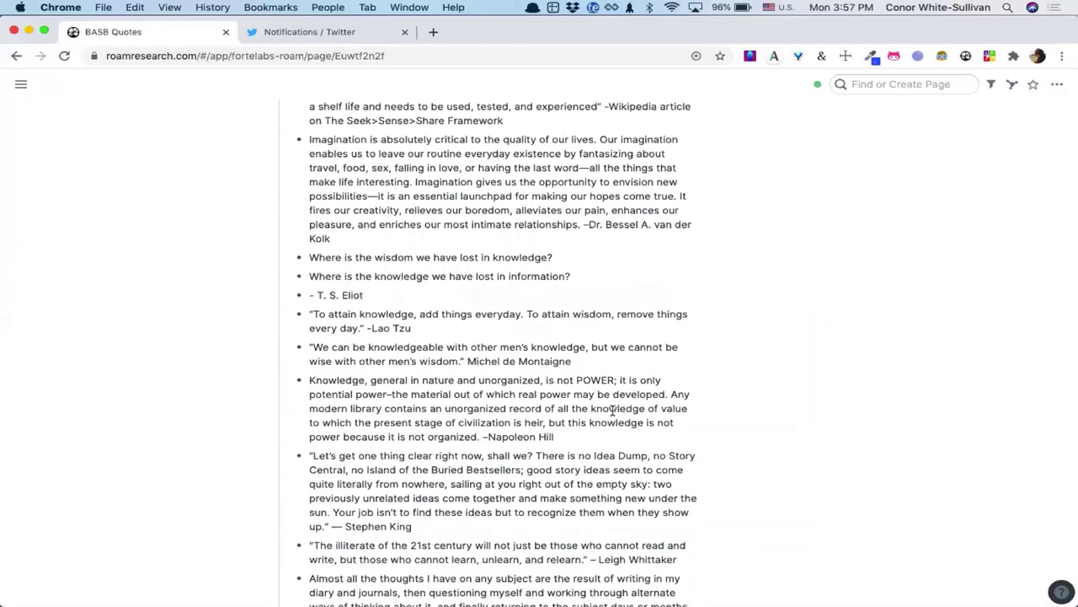
scroll(612, 411, up, 20)
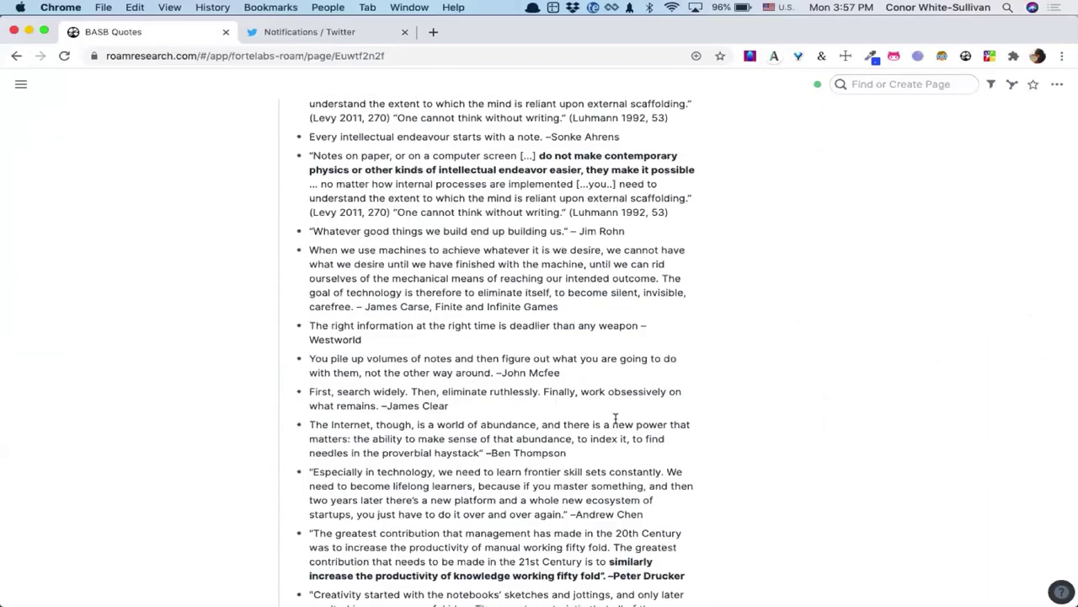
scroll(615, 419, up, 10)
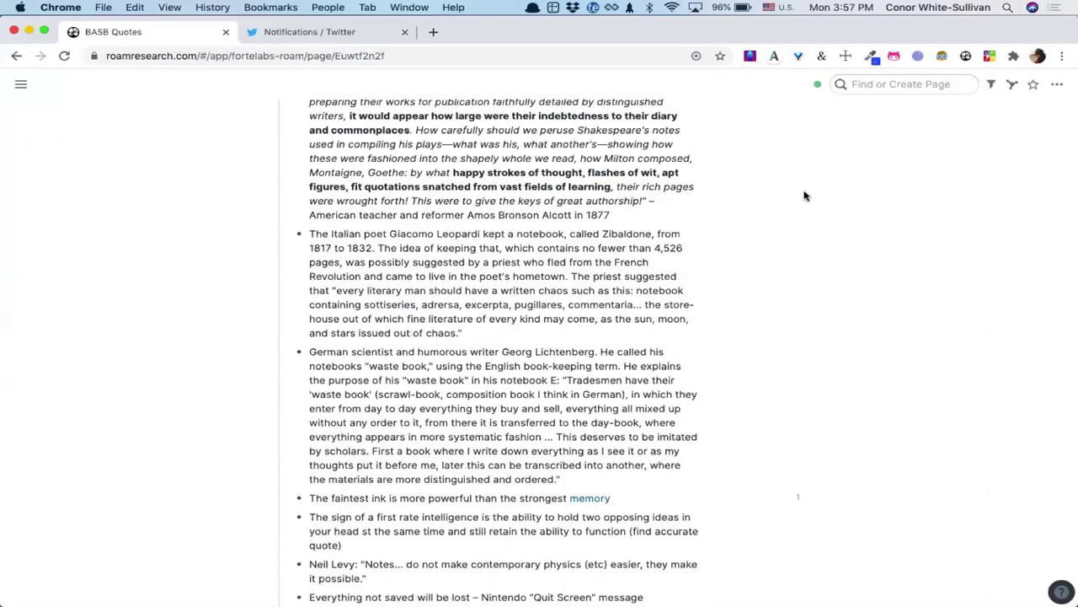
Filter the Quotes block to entries that include memory and open the faintest ink quote's mentions alongside the page
click(991, 87)
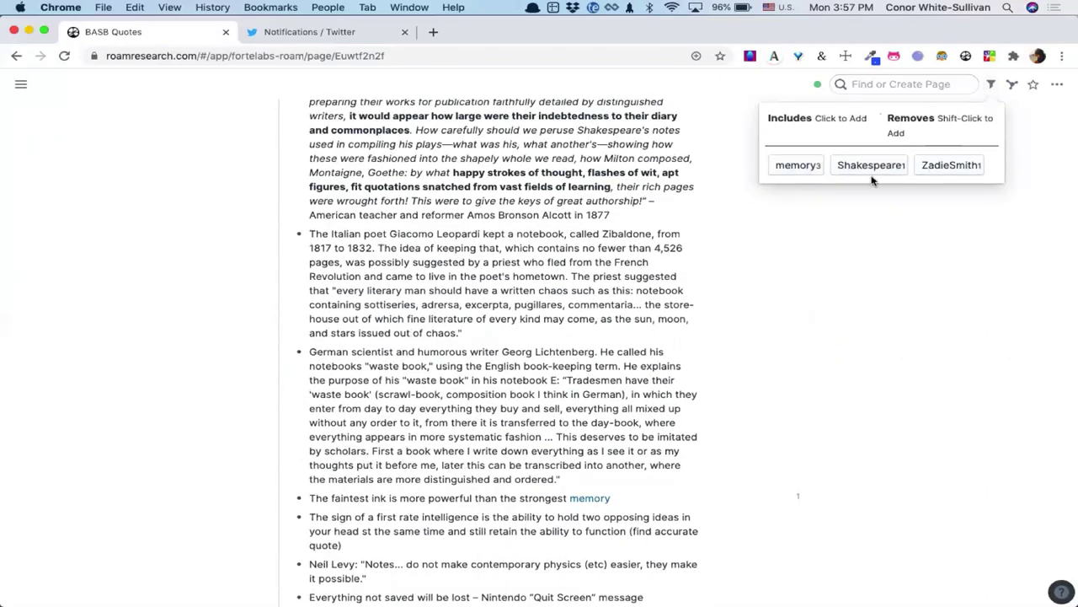
click(804, 167)
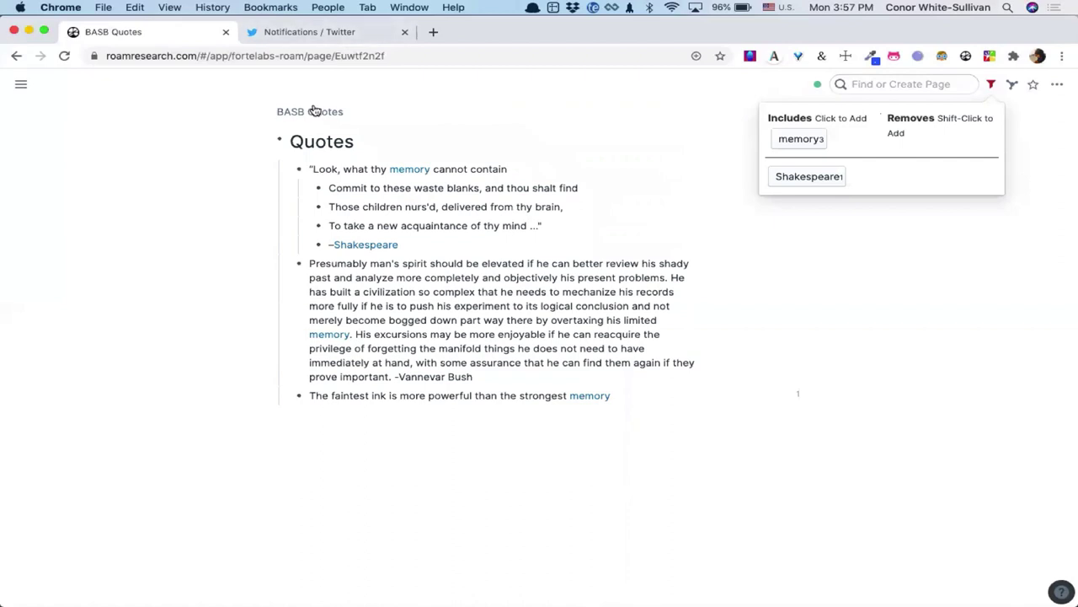
click(798, 396)
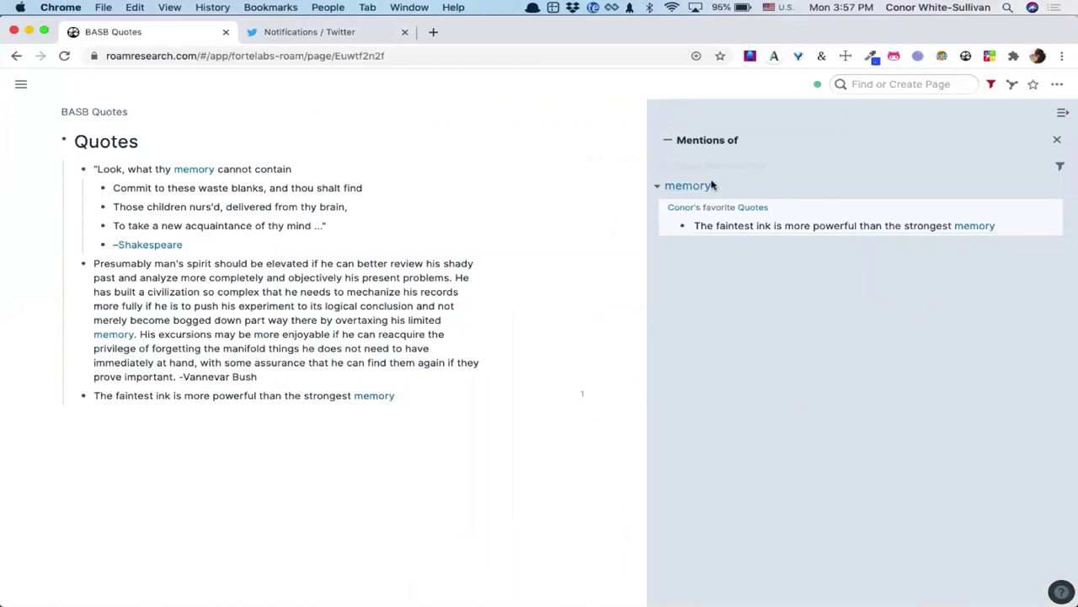
Open the memory page from the mentions list, review its linked references and follow the Shakespeare link to that page
click(704, 185)
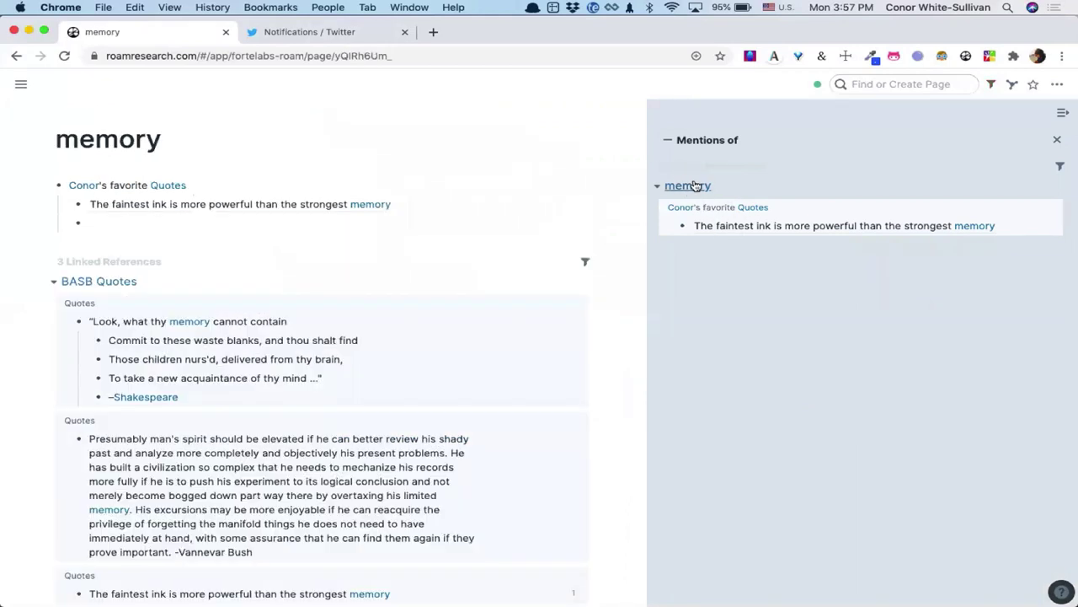
scroll(269, 357, down, 2)
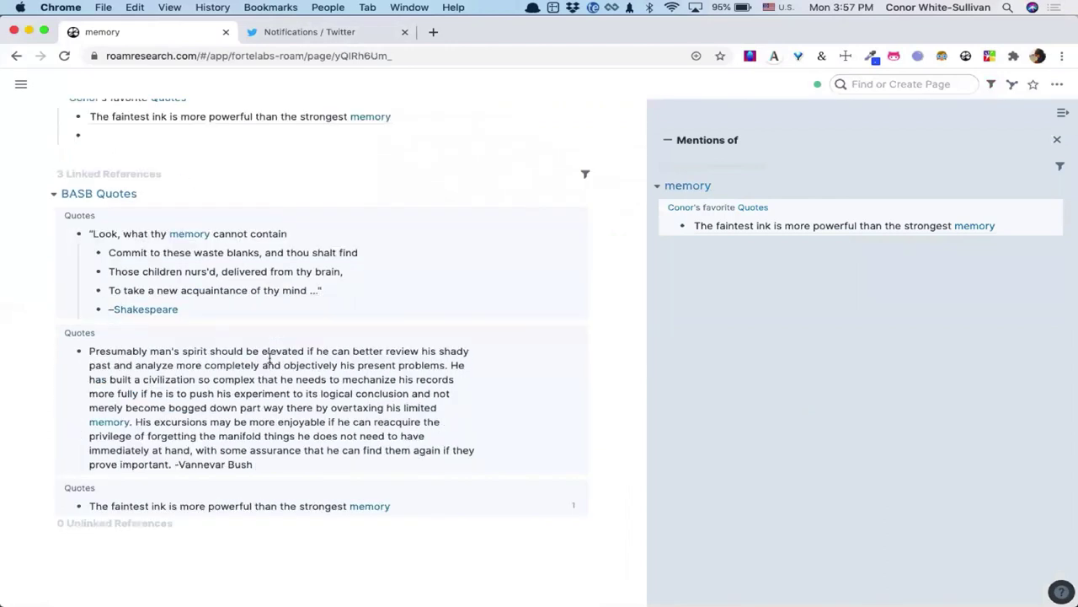
click(137, 309)
click(47, 304)
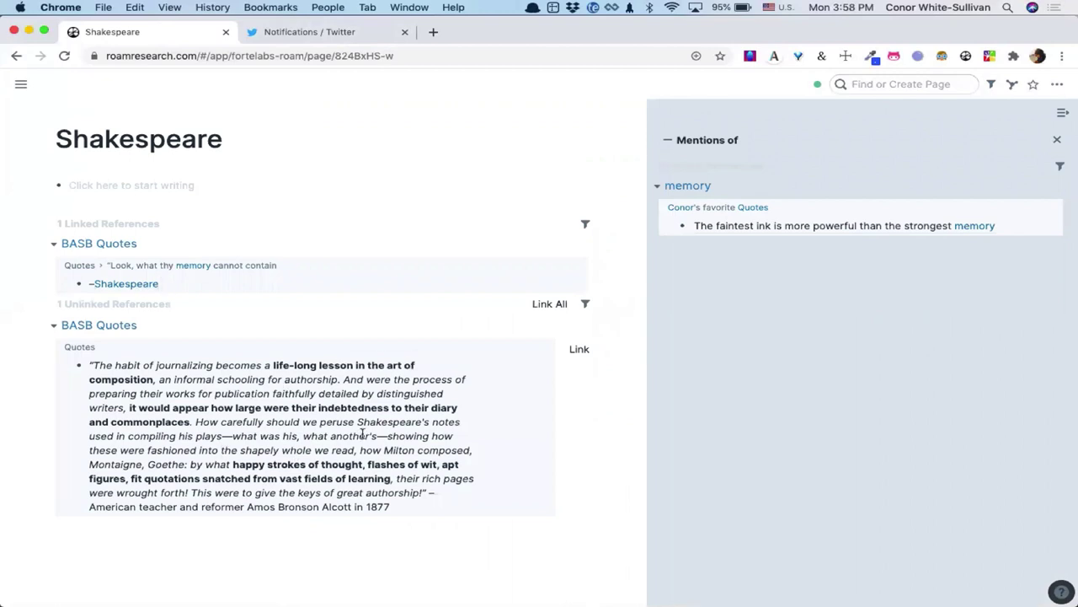
Link the unlinked Shakespeare mention in the quote about the habit of journalizing, inspecting the quote's raw markup
click(579, 351)
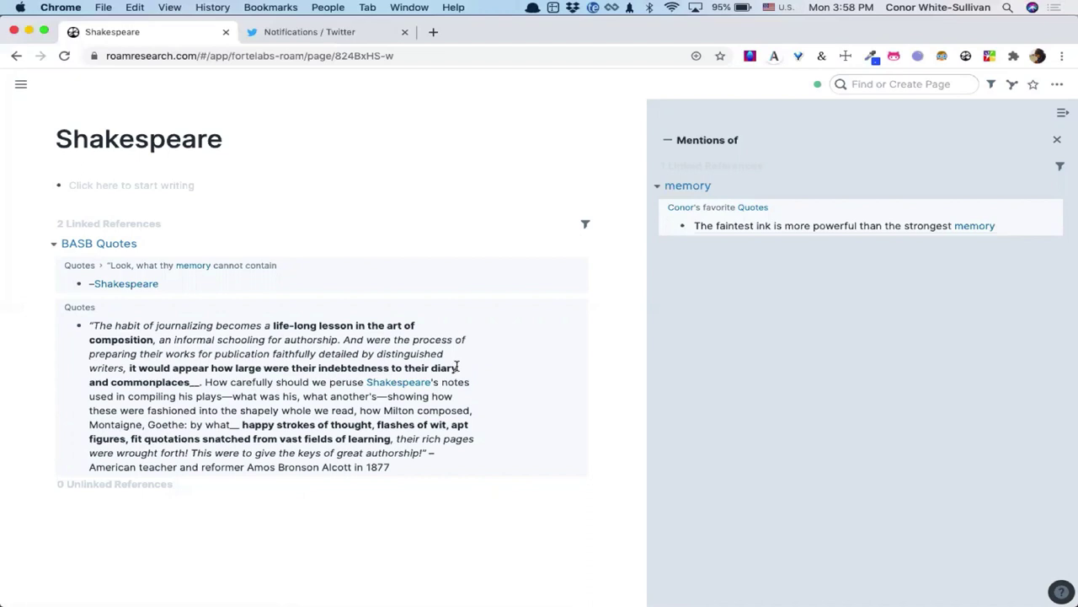
click(317, 384)
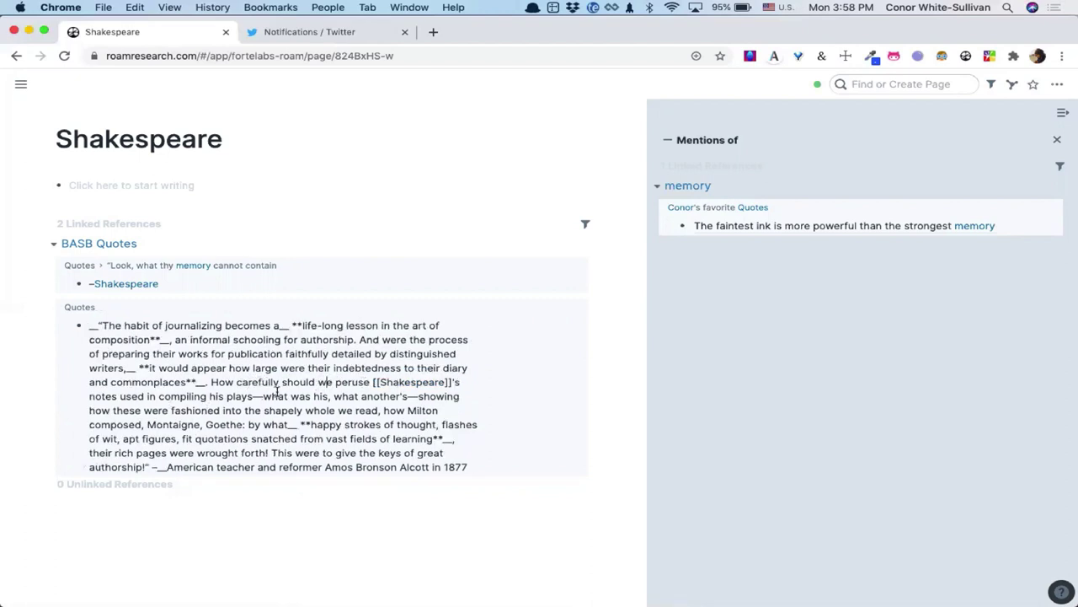
click(42, 410)
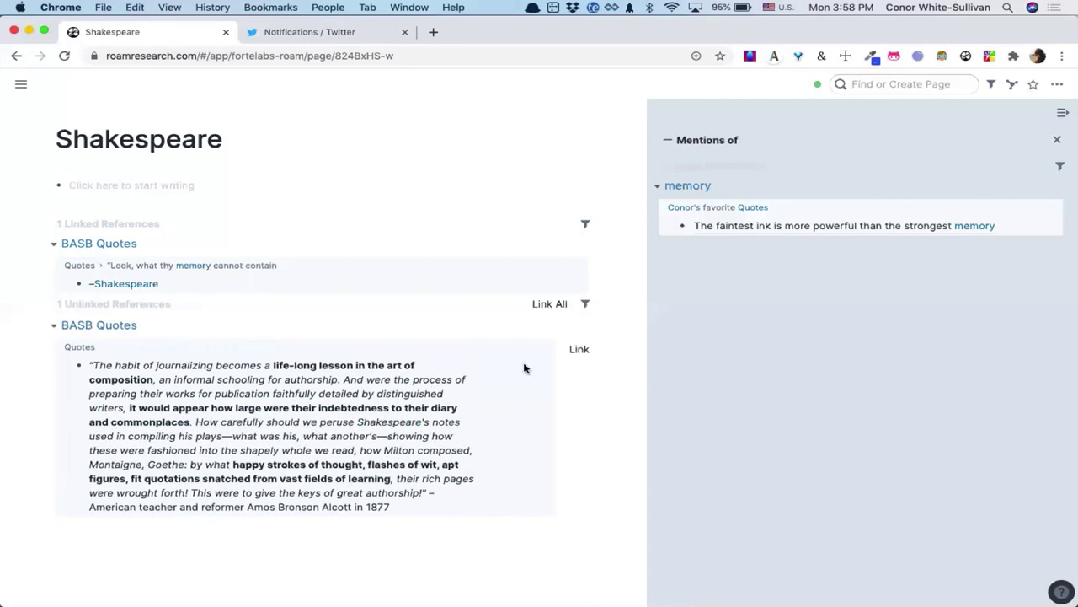
click(580, 349)
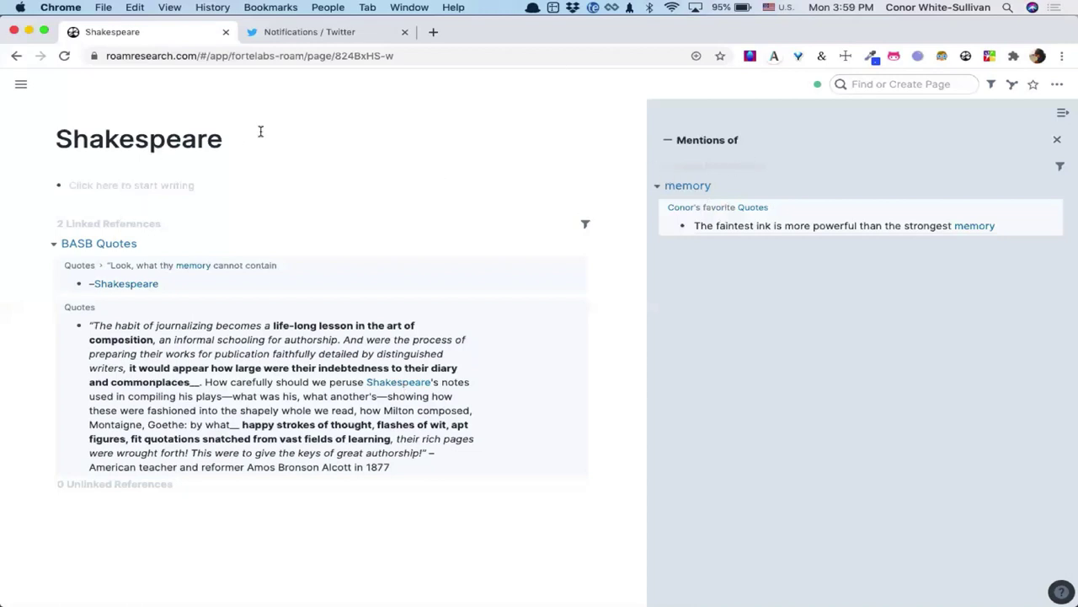
Open the daily notes and start editing the empty block beneath BASB Quotes under July 13th, 2020
click(21, 83)
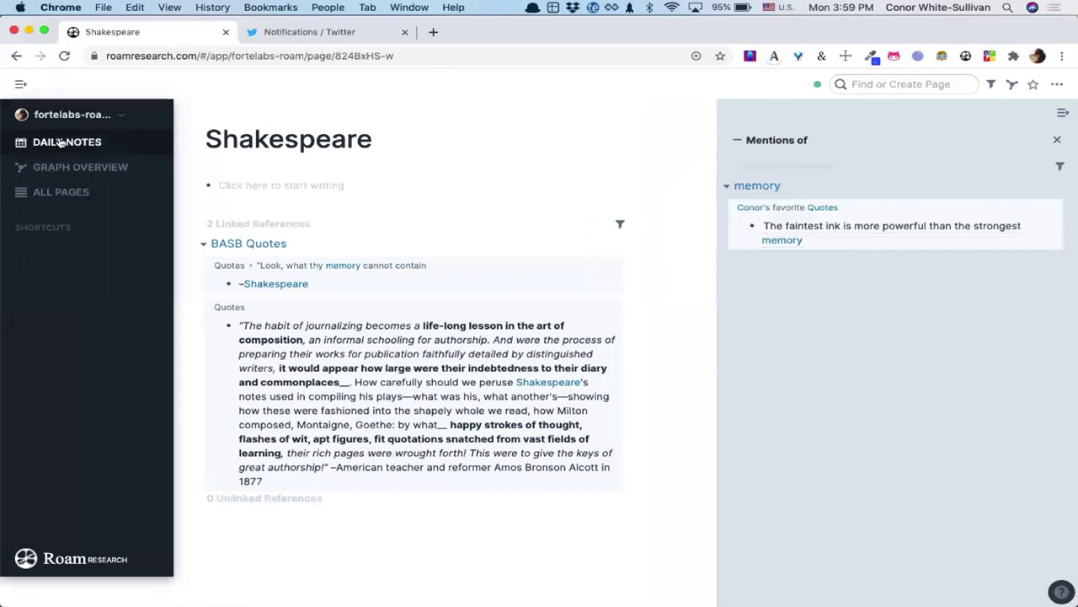
click(61, 143)
click(223, 257)
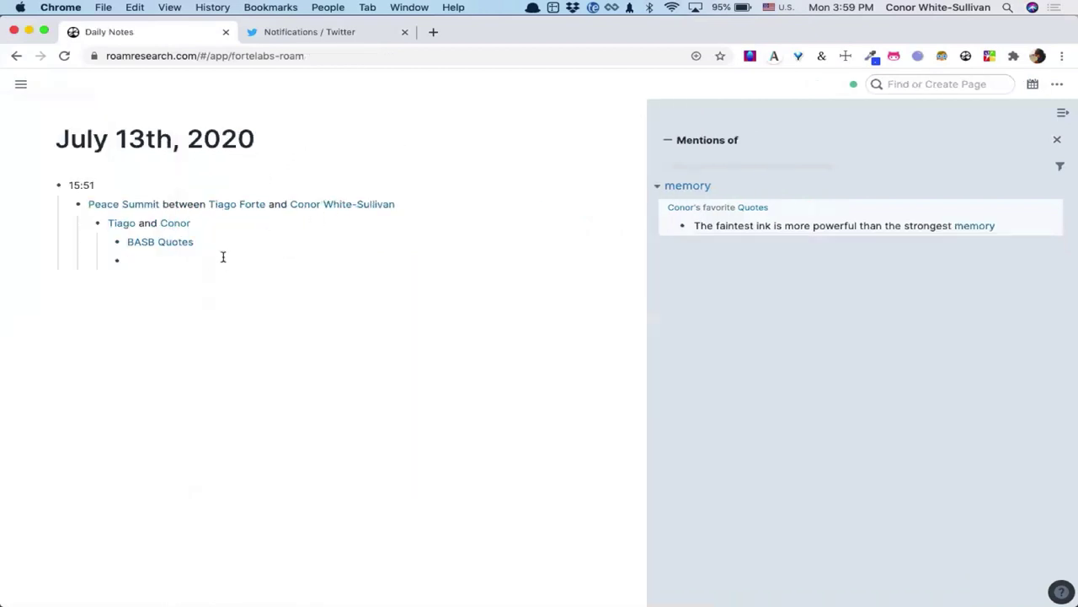
text(/qu)
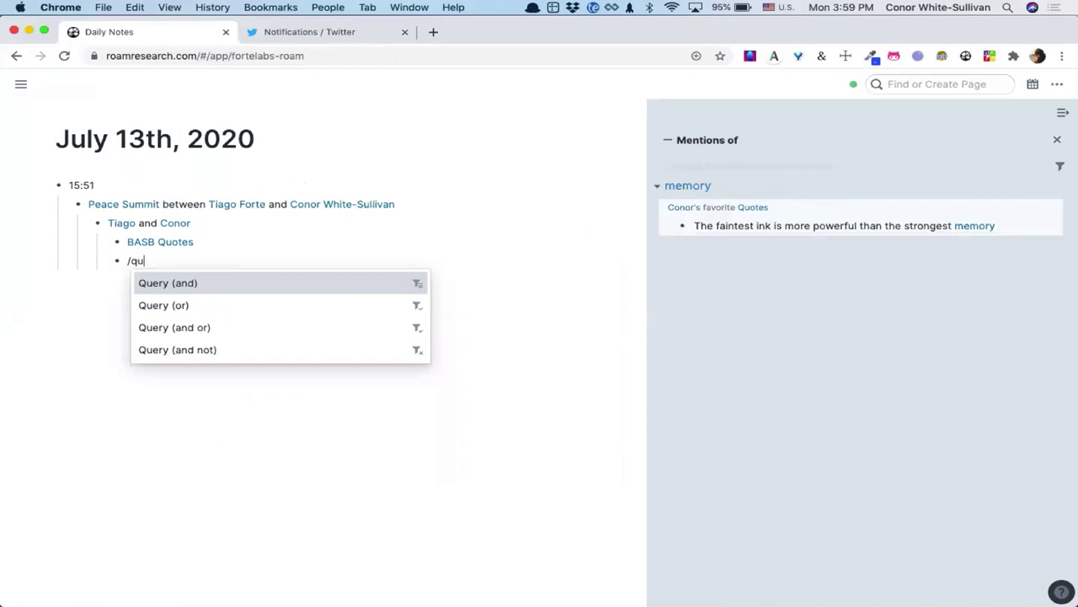
key(Return)
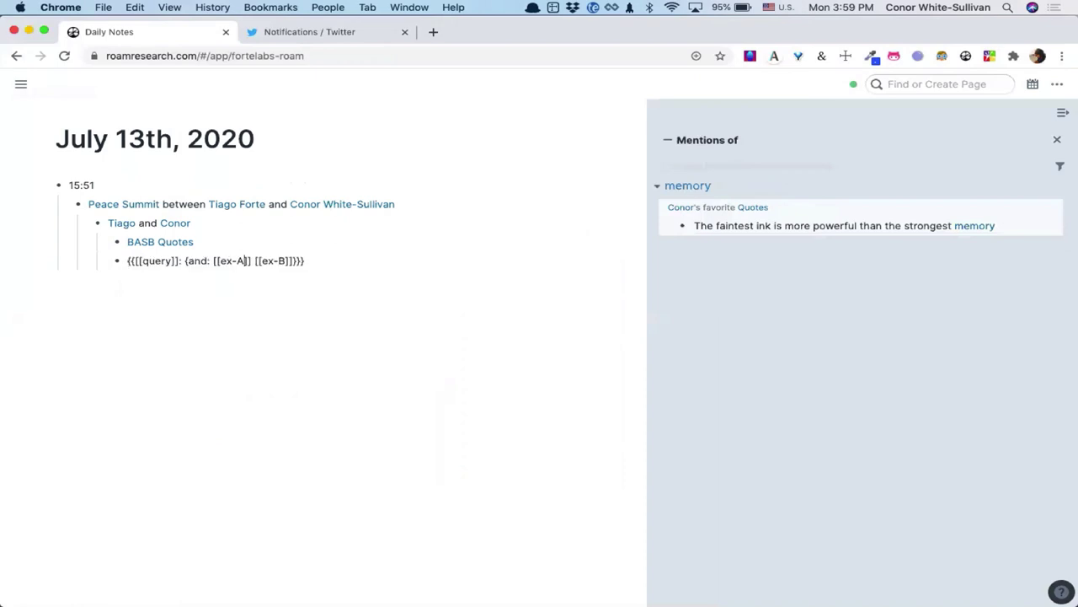
key(BackSpace)
key(BackSpace)
key(BackSpace)
key(BackSpace)
text(sha)
key(Return)
key(super+a)
key(BackSpace)
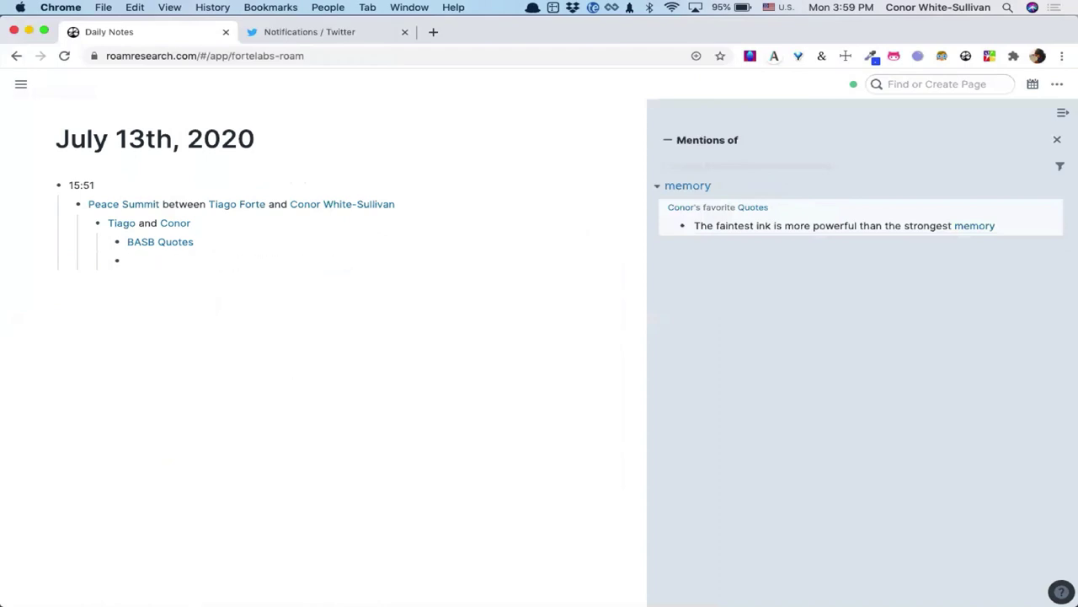
Browse the available block commands and insert a Kanban Board in the empty block beneath BASB Quotes
text(/)
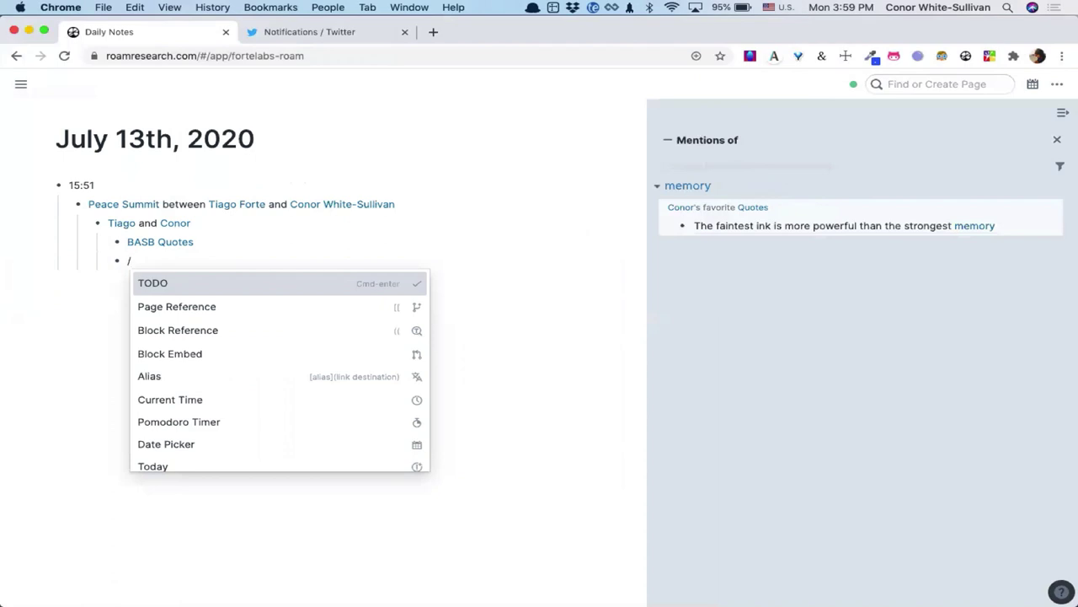
key(Down)
key(Down)
key(Down)
key(Down)
key(Down)
key(Down)
key(Down)
key(Down)
key(Down)
key(Down)
key(Down)
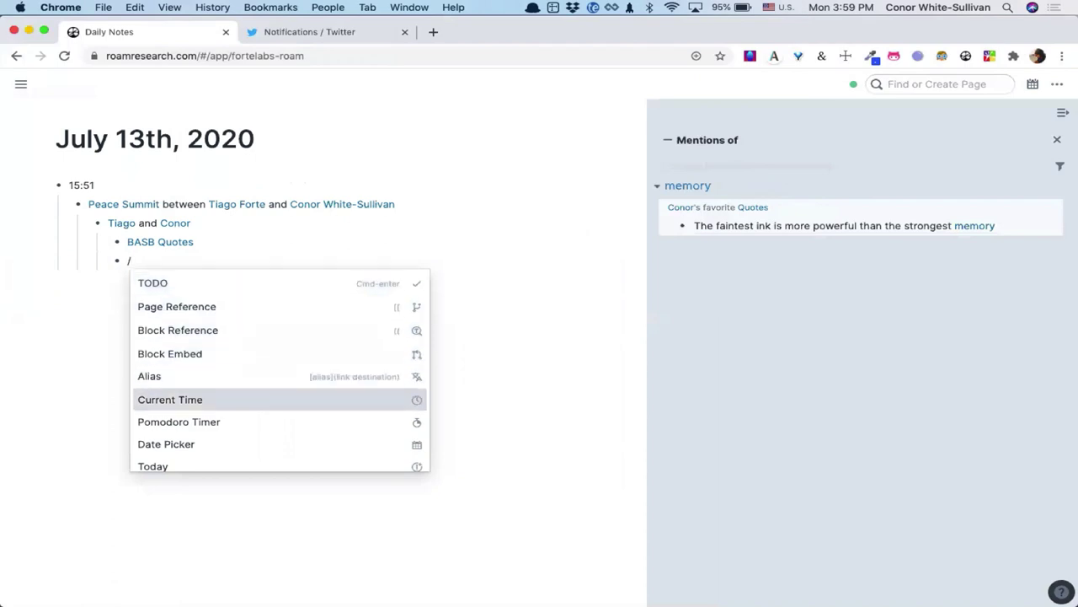
key(Down)
key(Down)
key(Down)
key(Down)
key(Down)
key(Down)
key(Down)
key(Down)
key(Down)
key(Down)
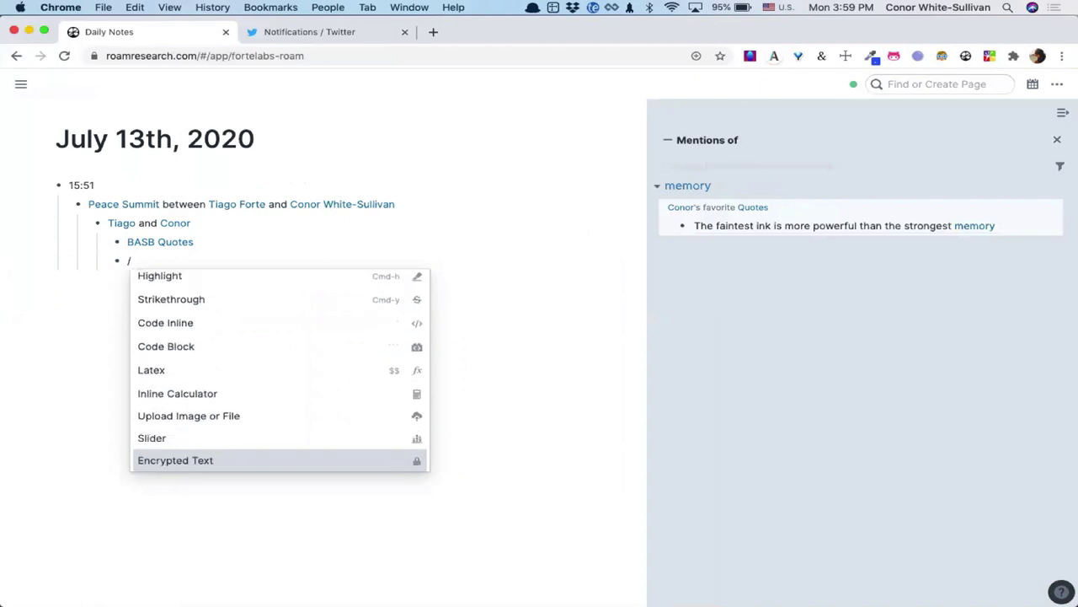
key(Down)
key(Down)
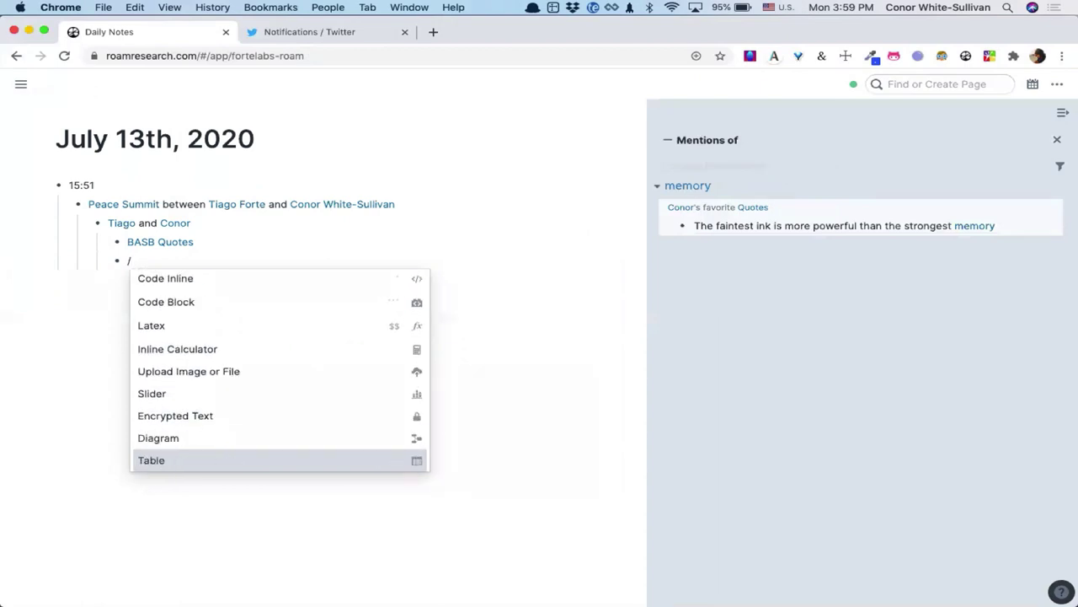
key(Down)
key(Down)
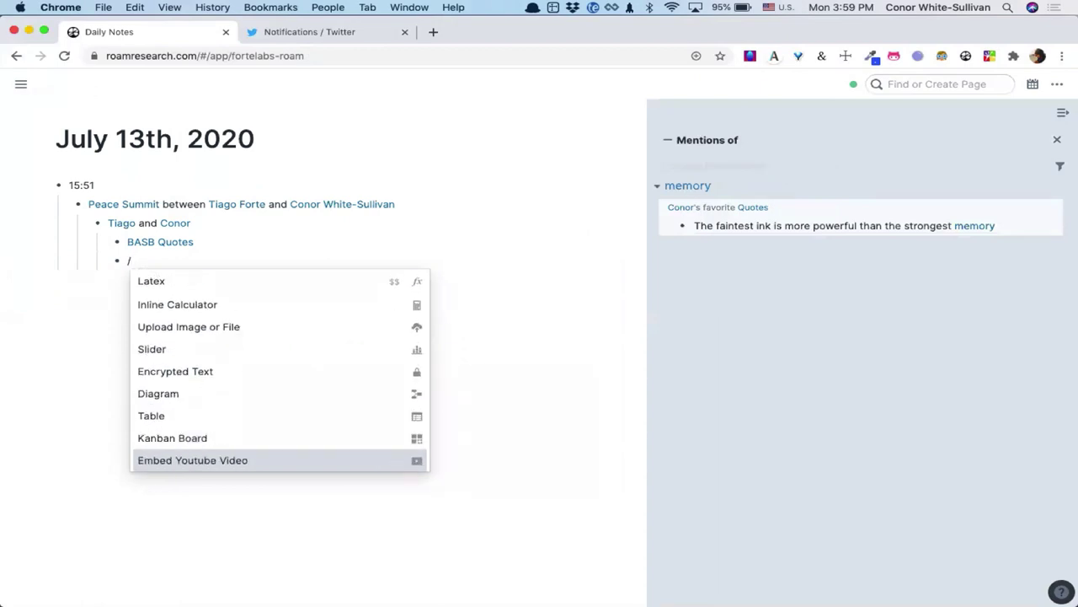
key(Up)
key(Up)
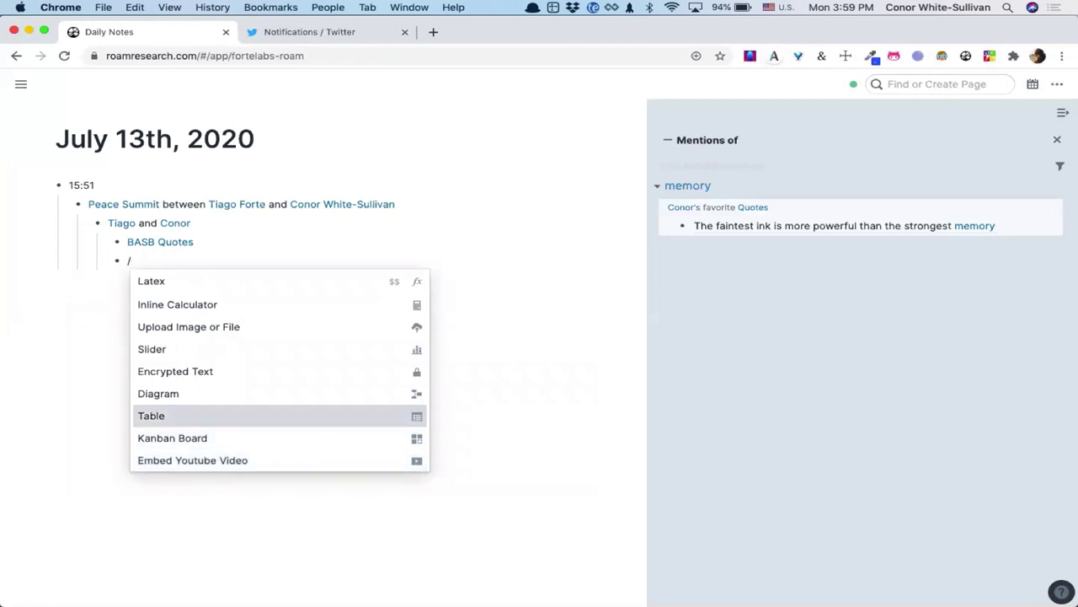
key(Down)
key(Return)
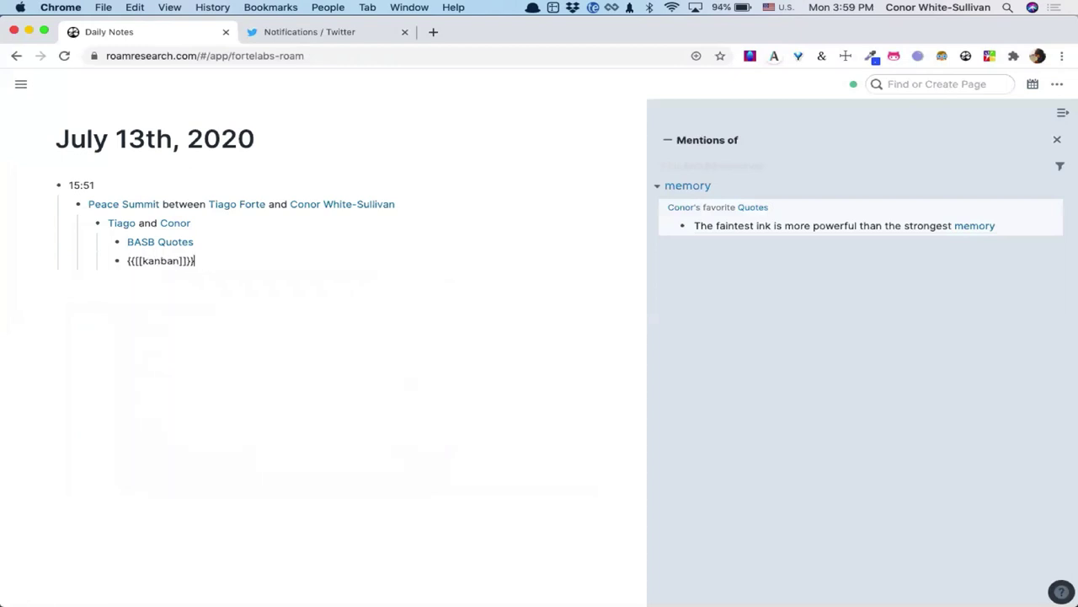
Add the columns "starting" and "finishing" to the Kanban board and nest an empty card under "starting"
key(Return)
key(Tab)
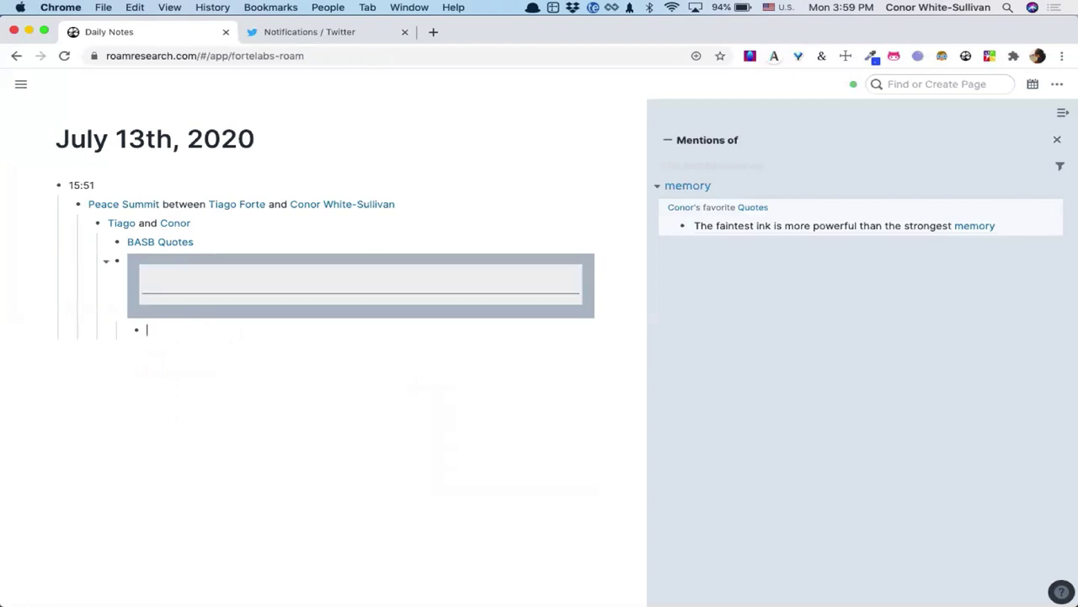
text(D)
text(starting)
key(Return)
text(finishing)
key(Return)
key(BackSpace)
key(Up)
key(Return)
key(Tab)
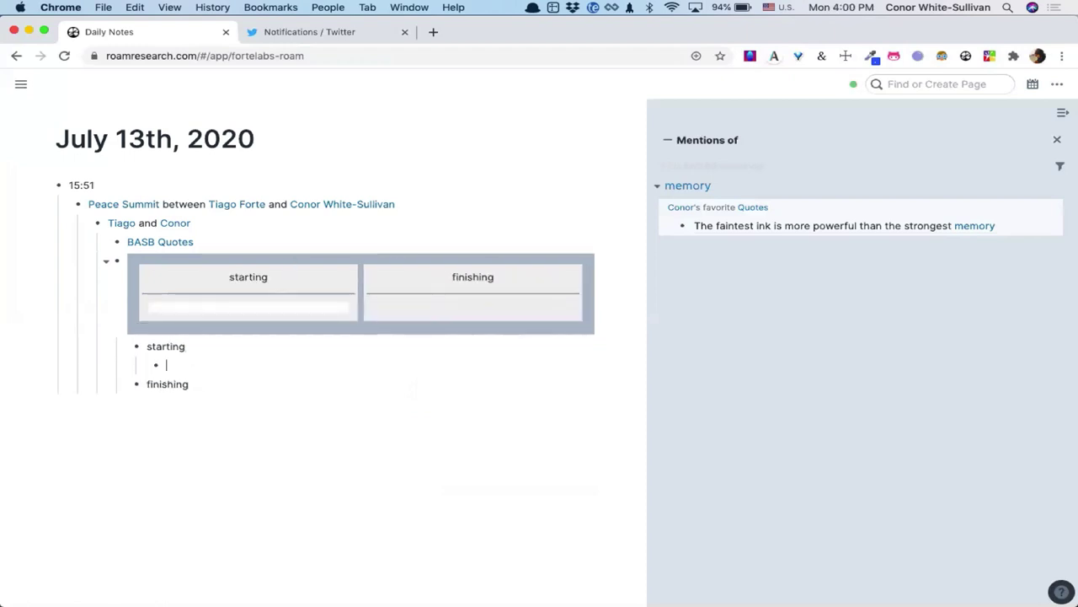
Fill the "starting" card with a block reference to the faintest ink quote, found by searching for "ink"
text((()
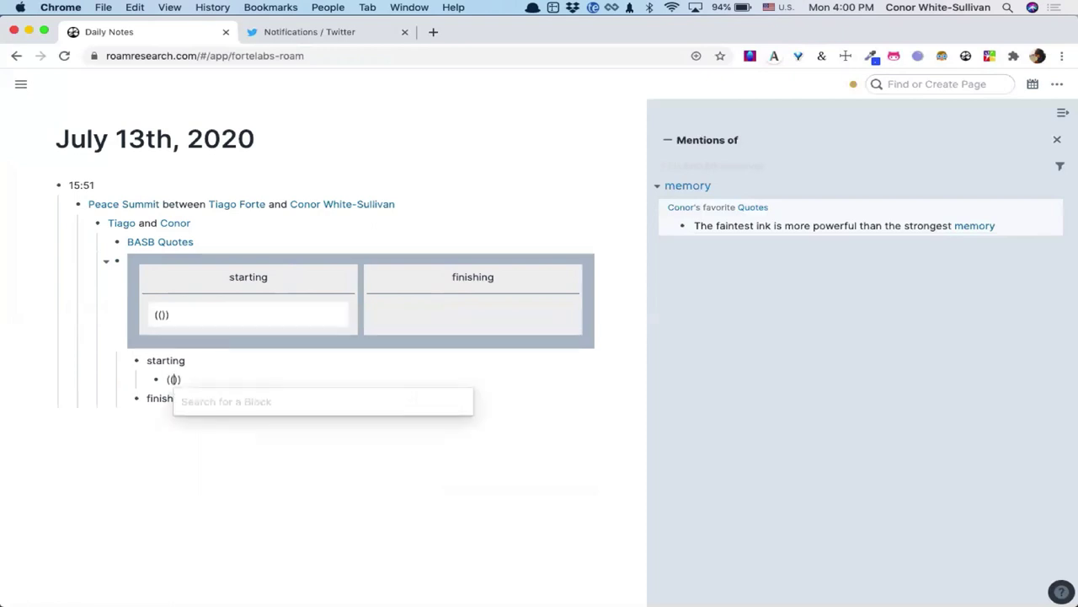
text(ink)
key(Down)
key(Return)
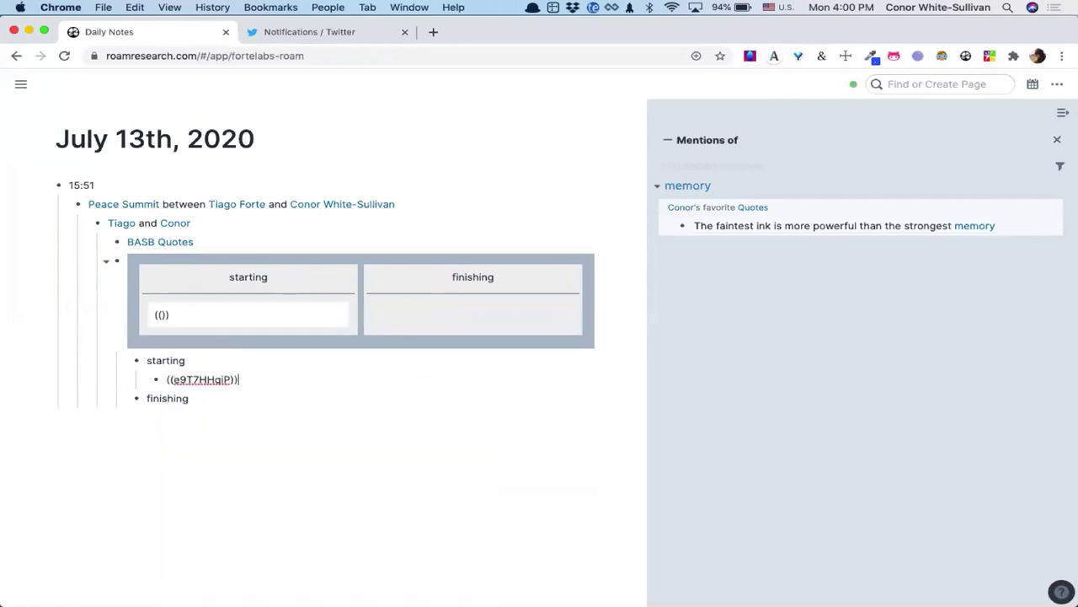
click(93, 395)
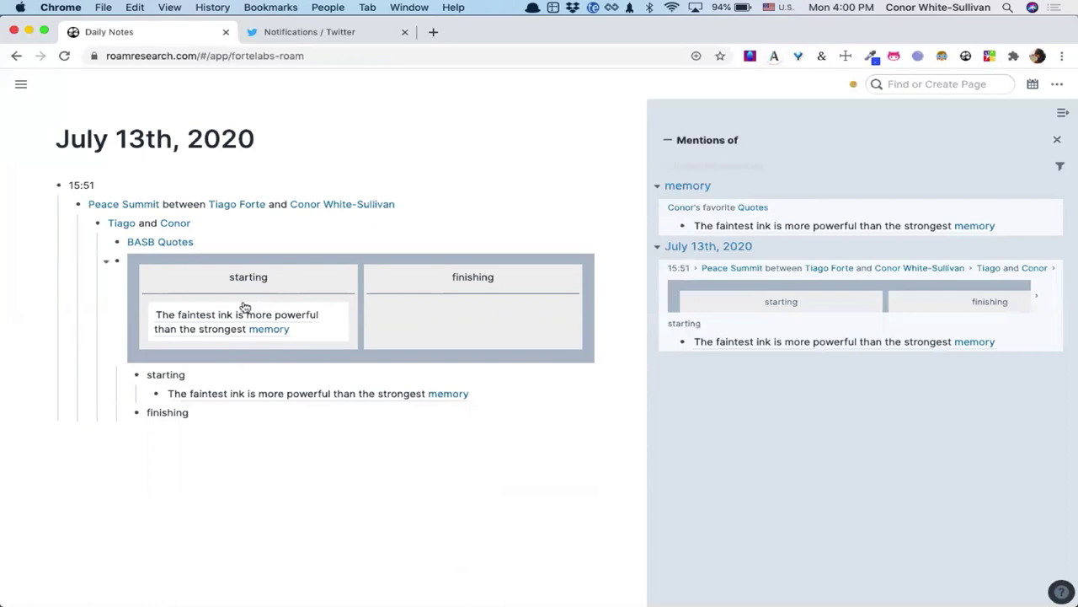
Move the faintest ink card between the "starting" and "finishing" columns and back, collapsing the board's nested outline
drag(322, 340, 486, 334)
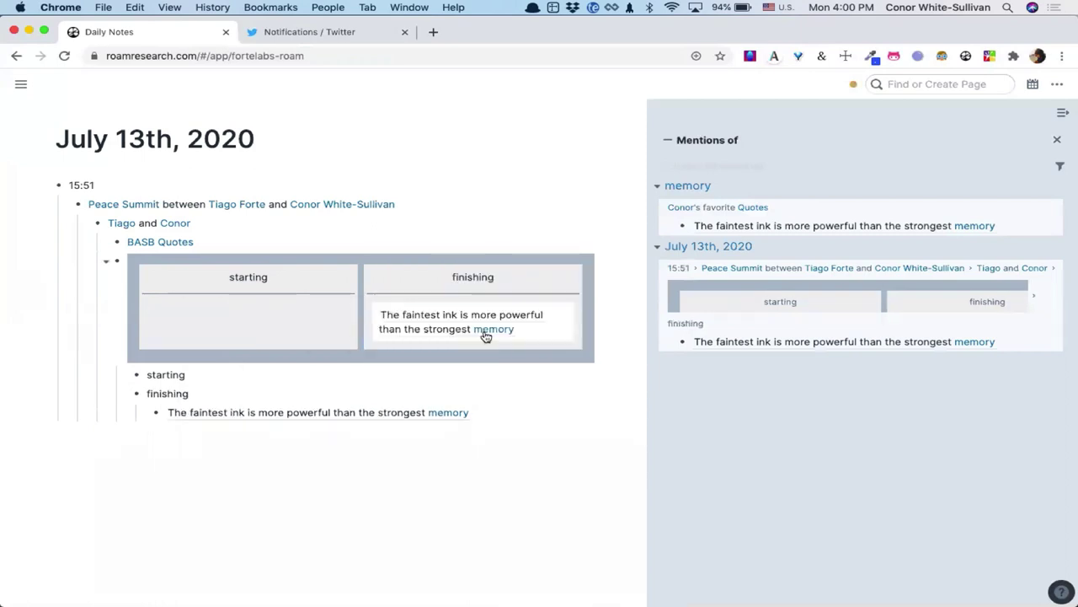
drag(547, 349, 253, 332)
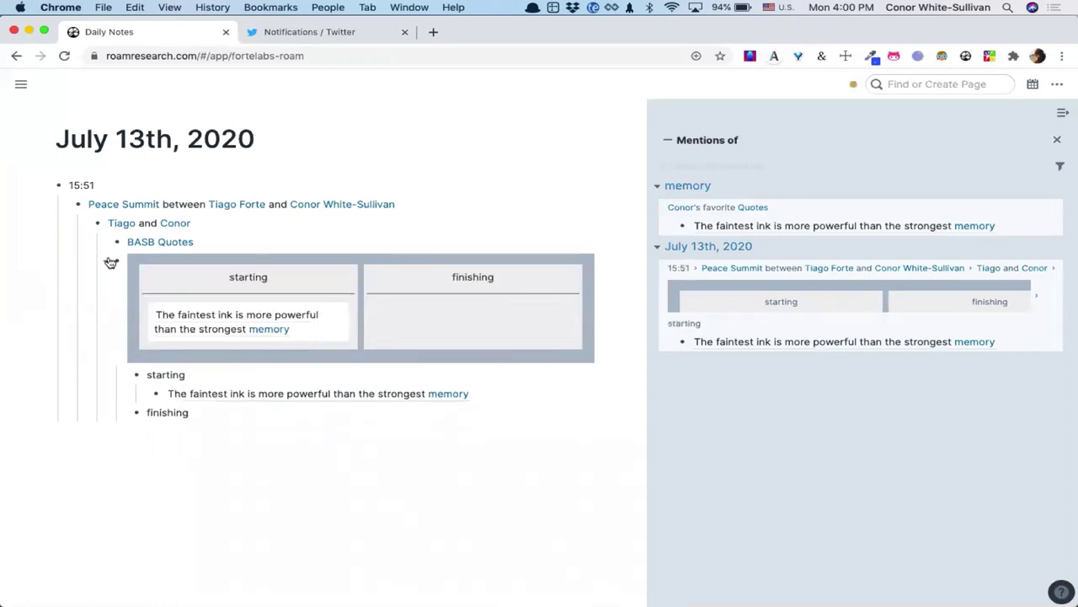
click(105, 267)
drag(325, 338, 448, 338)
drag(536, 337, 312, 335)
Delete the Kanban board's content from the July 13th daily note, leaving an empty block beneath BASB Quotes
click(299, 256)
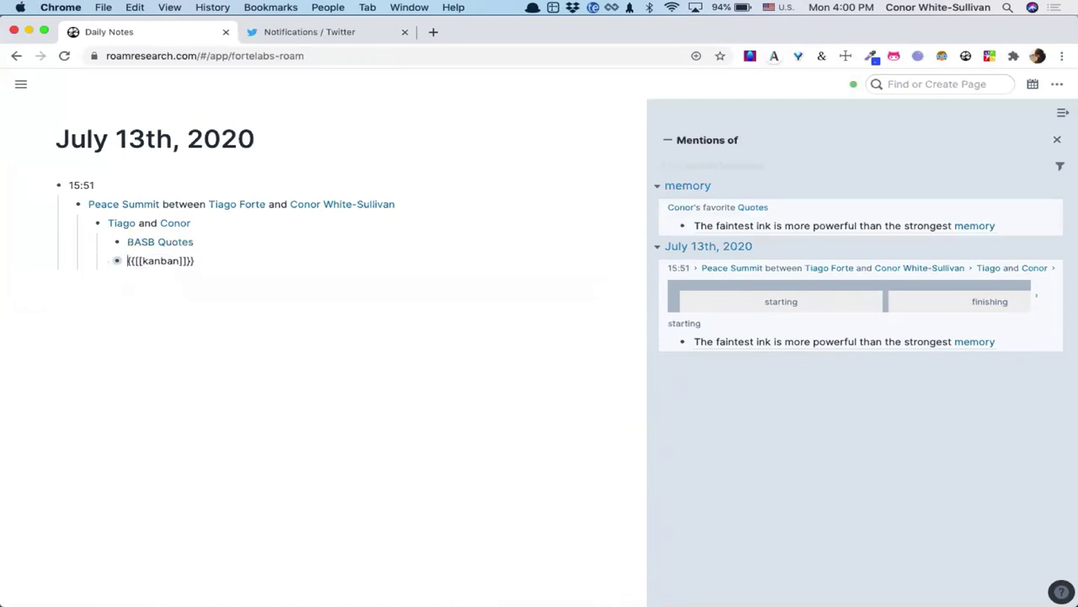
key(super+a)
key(super+a)
key(BackSpace)
key(Return)
Insert a Query (and) in the empty block beneath BASB Quotes and set its first term to the Shakespeare page
text(/q)
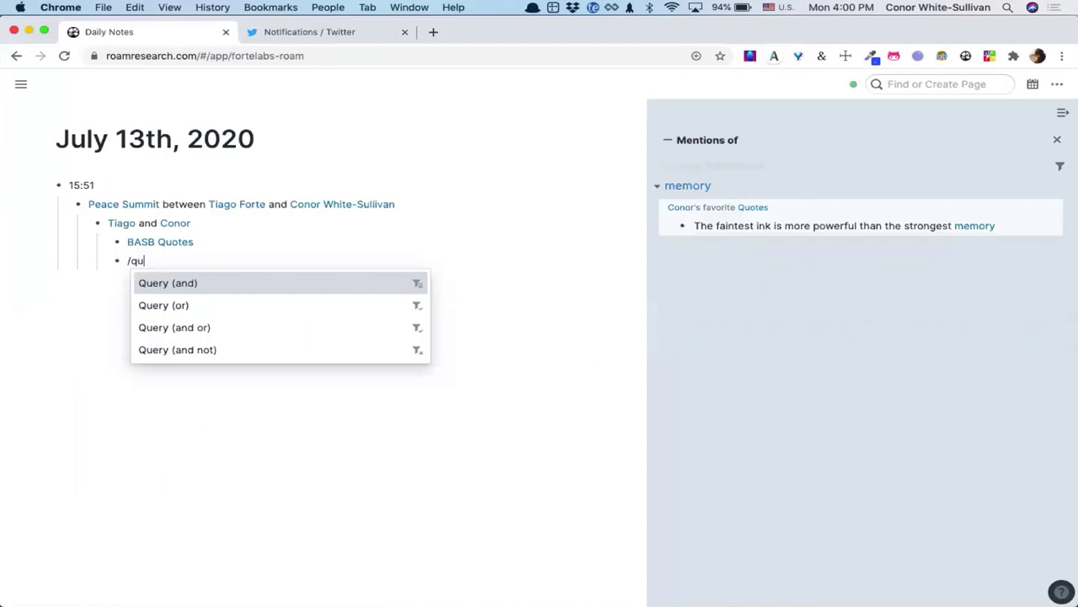
key(Return)
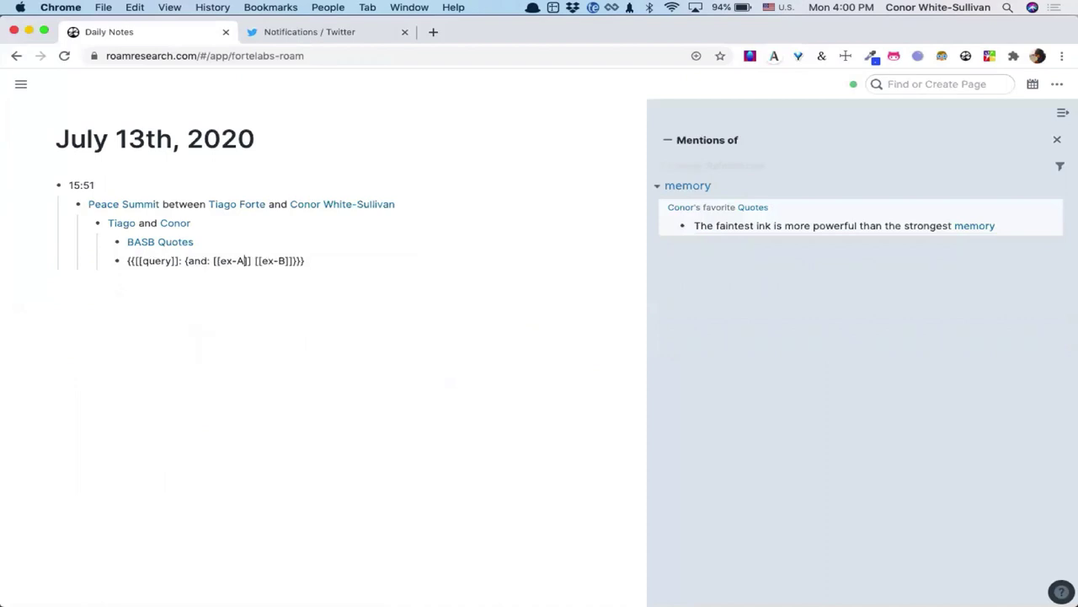
double_click(231, 260)
key(BackSpace)
text(sha)
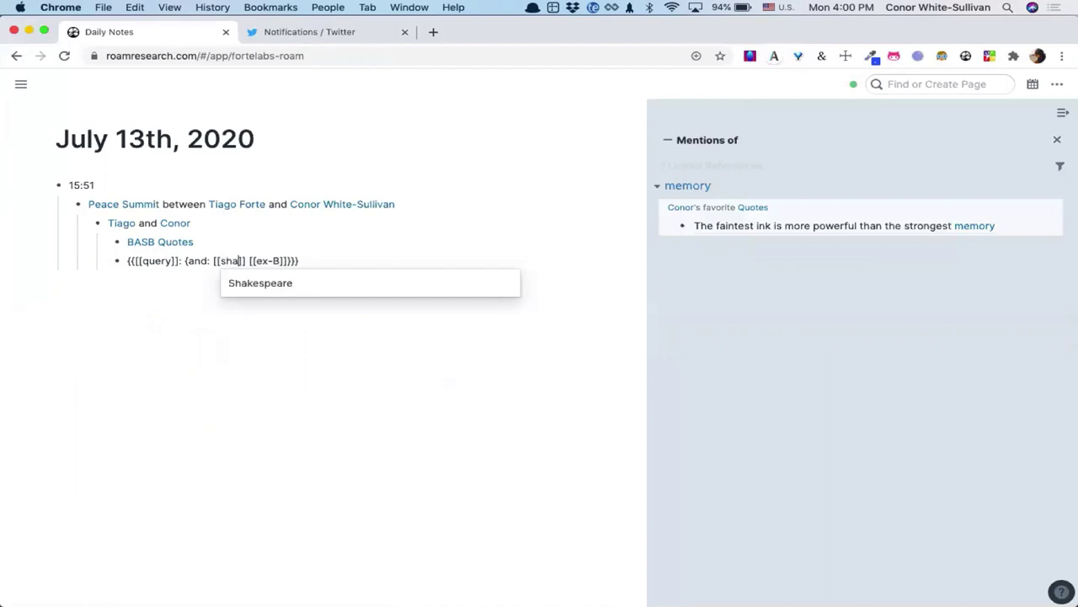
key(Return)
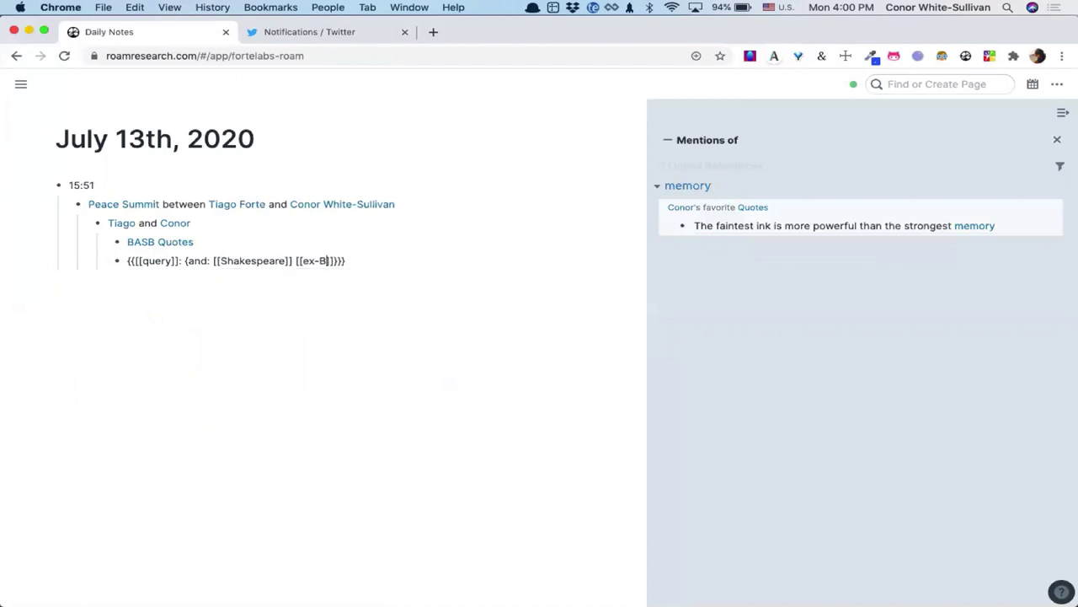
Set the second term of the Shakespeare query to the memory page and finish the block with a new empty block below
key(BackSpace)
key(BackSpace)
key(BackSpace)
key(BackSpace)
text(mem)
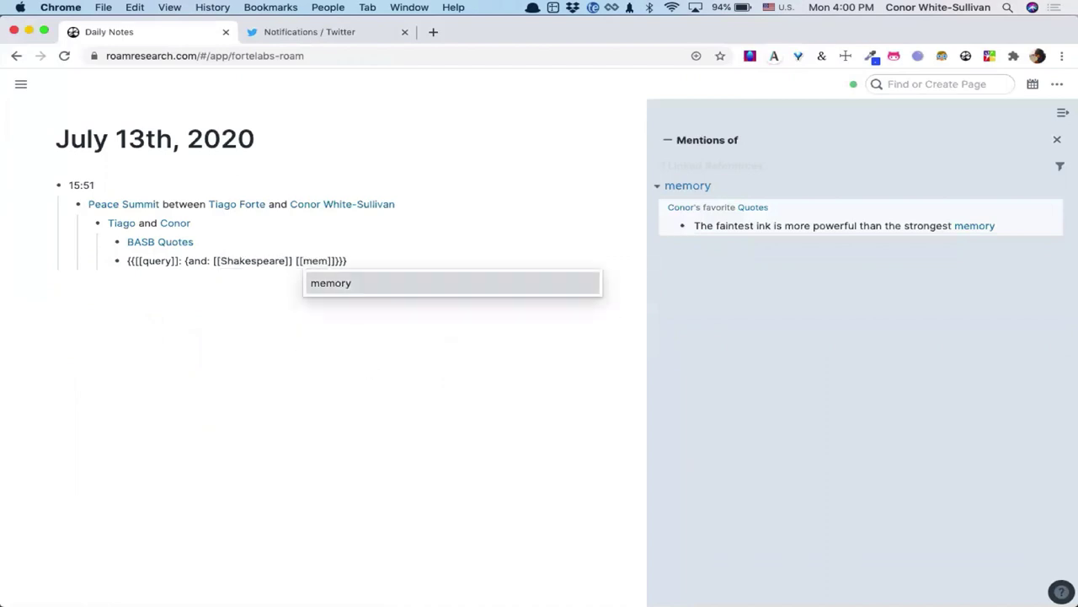
key(Return)
key(Return)
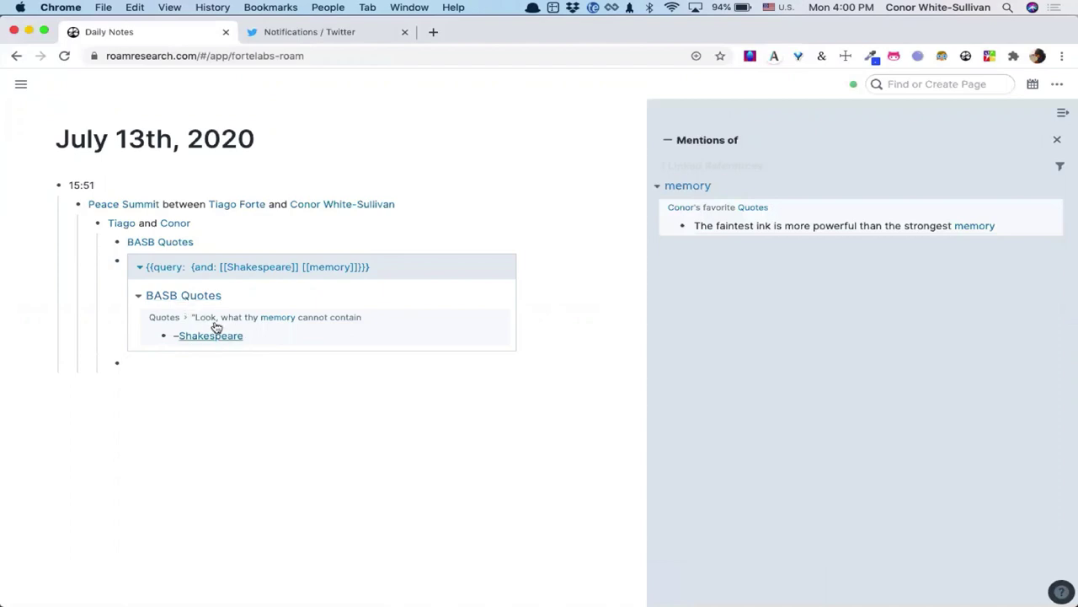
Focus on the Peace Summit block and its nested child block, then return to the Peace Summit level
click(80, 205)
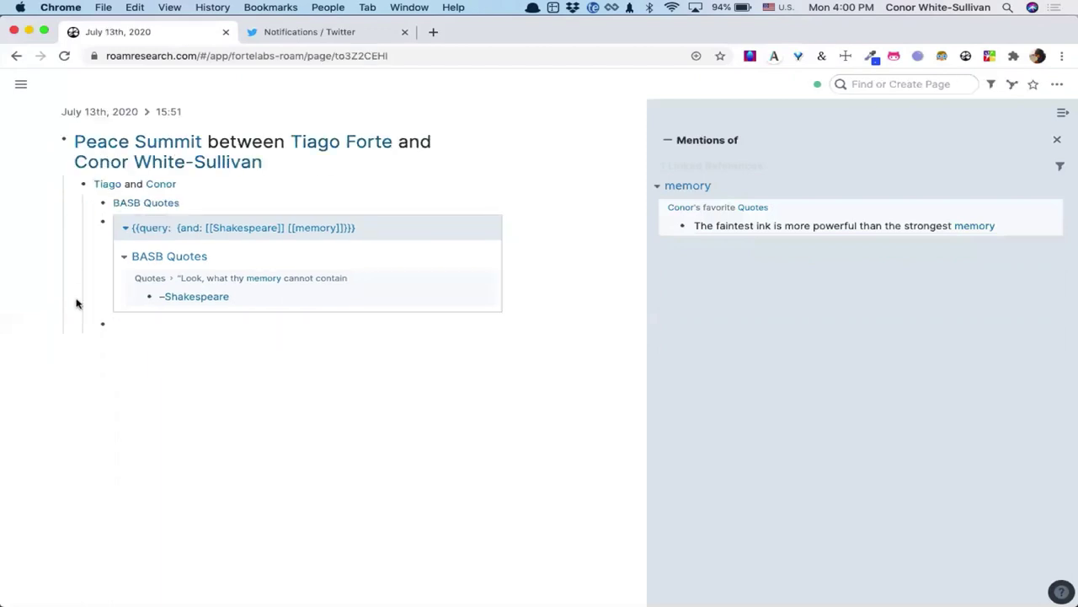
click(82, 184)
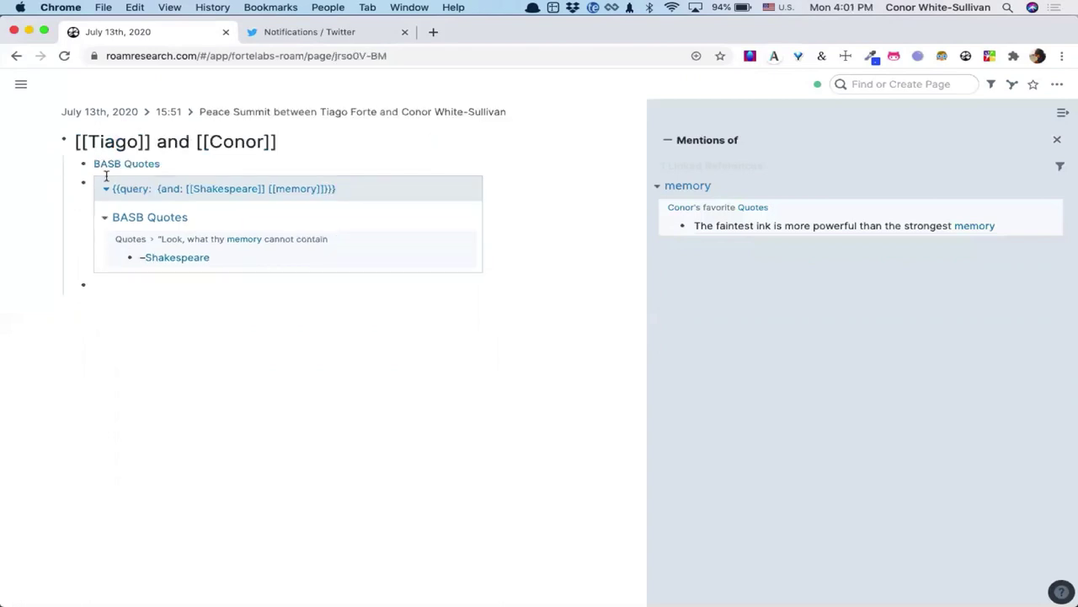
click(257, 164)
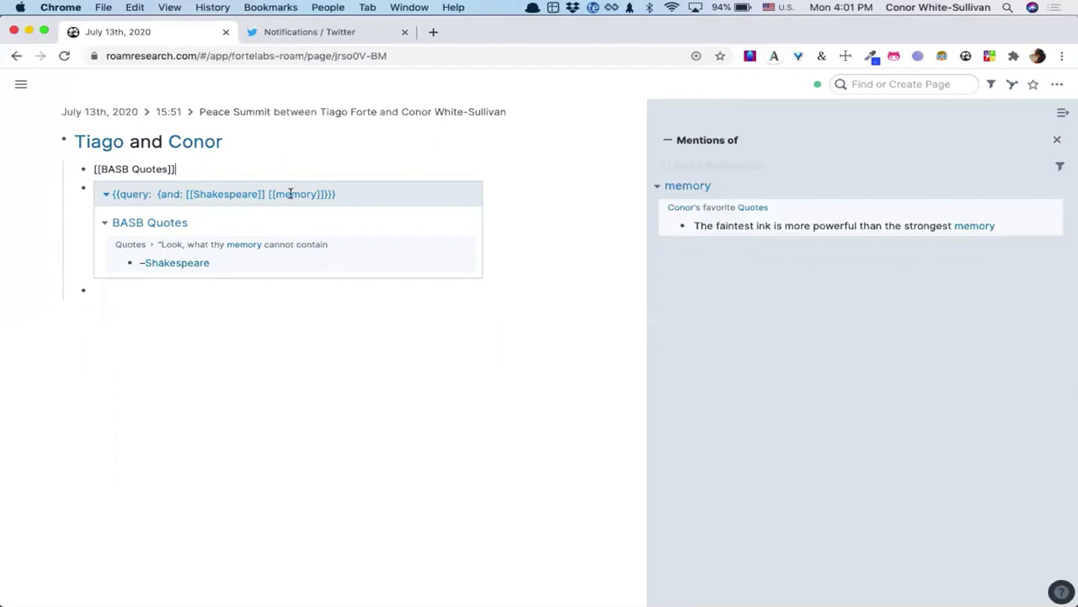
click(294, 115)
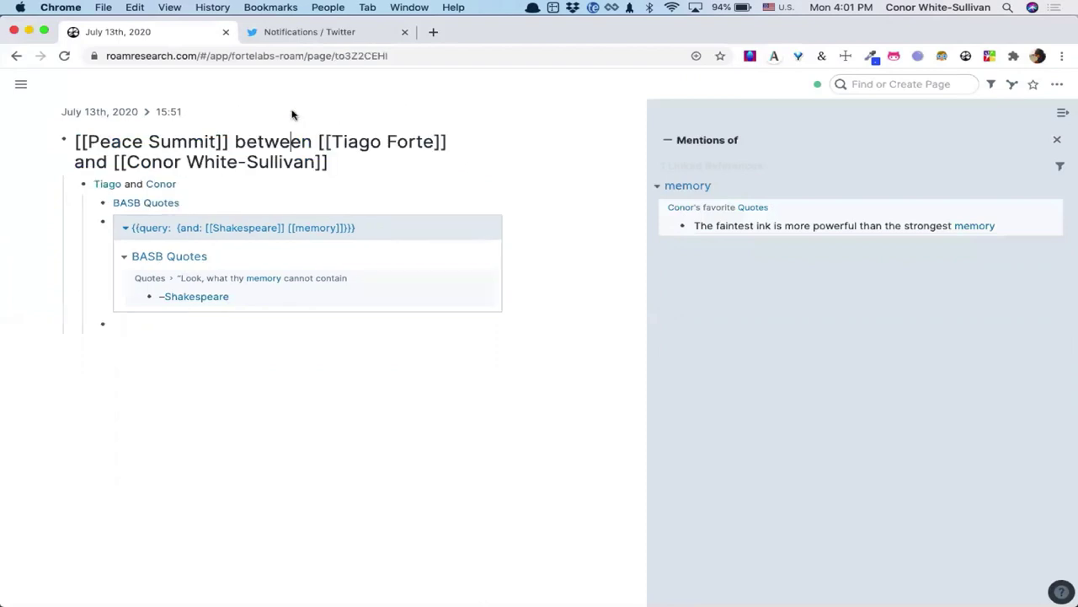
click(178, 309)
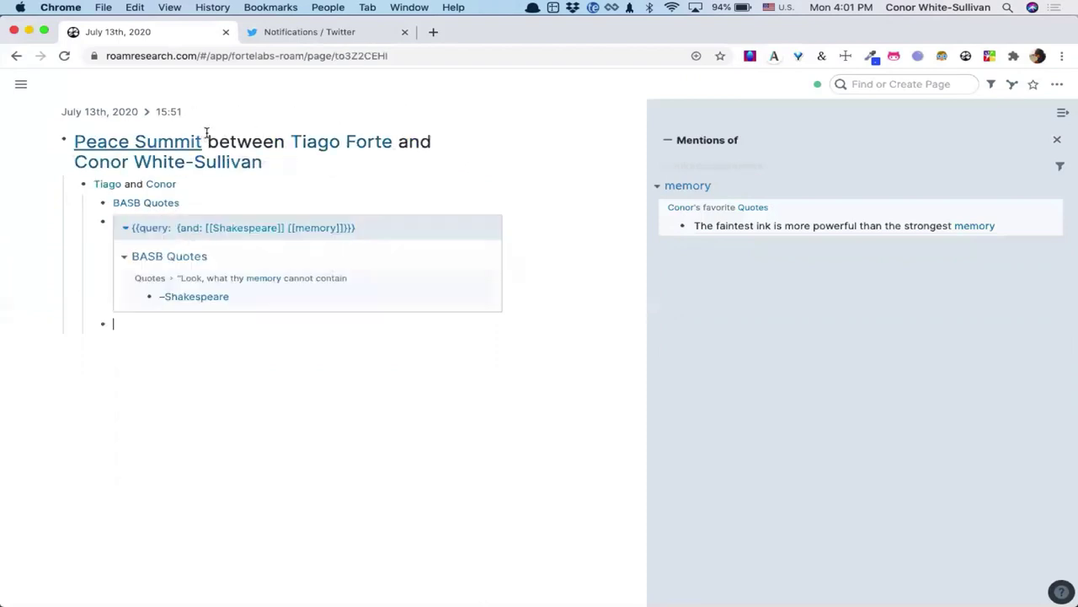
Remove the last letter of the Peace Summit link and restore the link by picking the suggested Peace Summit page
click(232, 143)
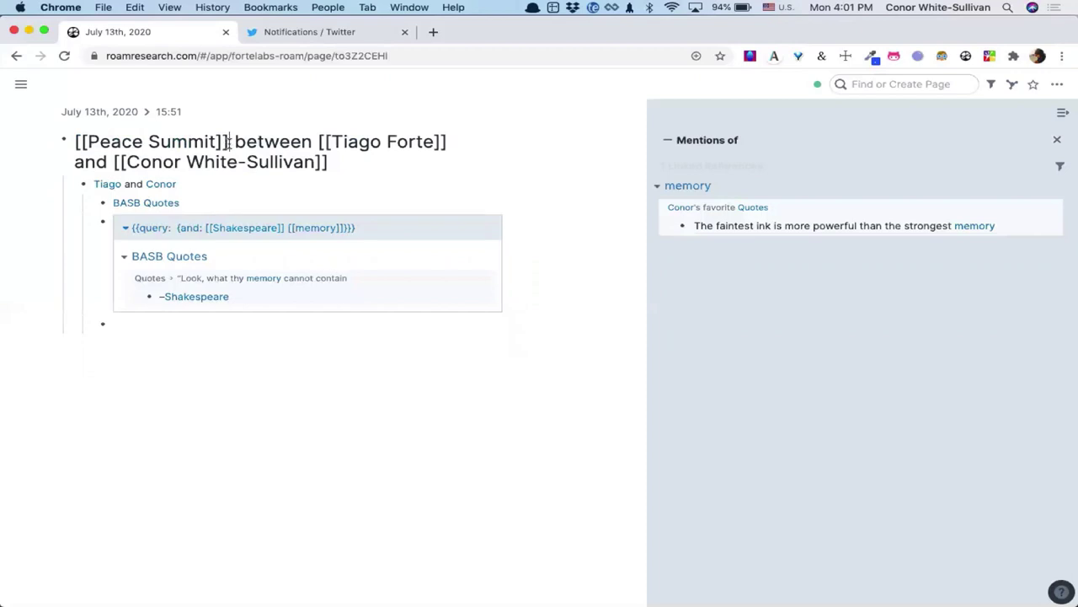
key(Left)
key(Left)
key(BackSpace)
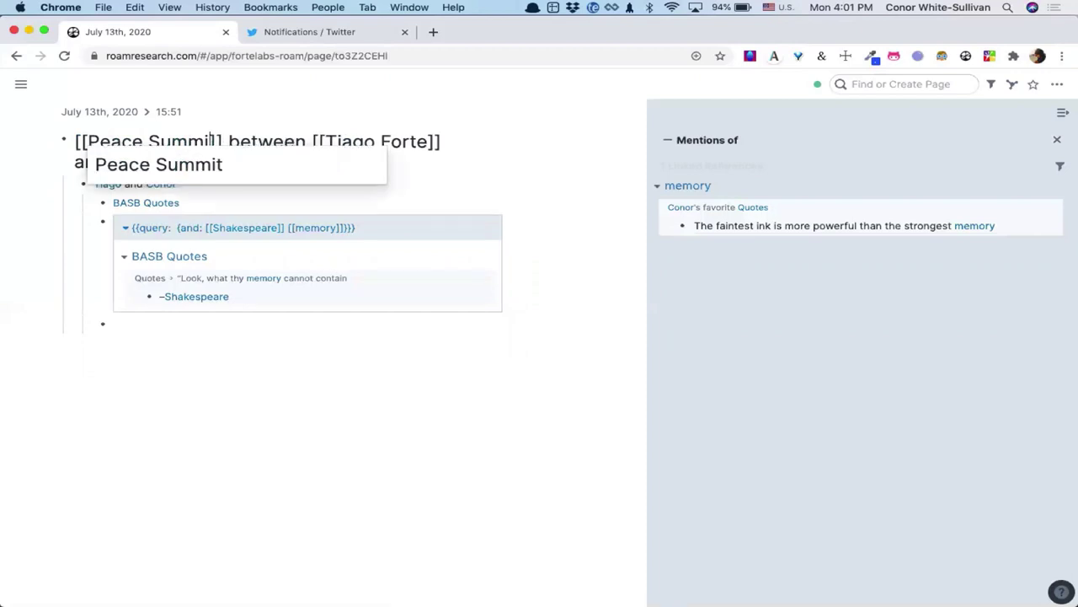
key(Down)
key(Return)
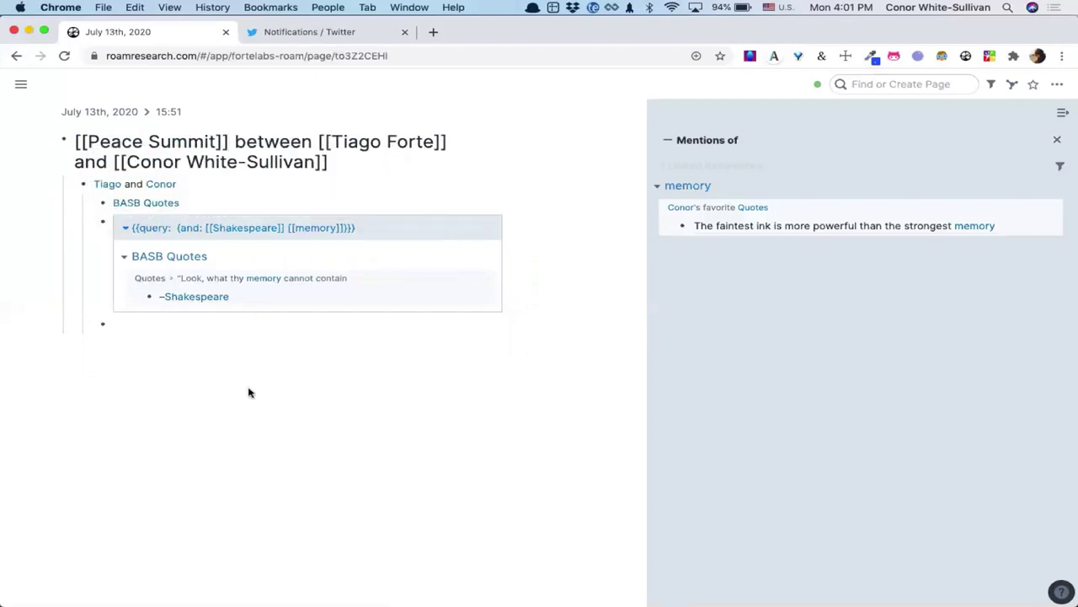
key(Escape)
Open the Peace Summit page and rename it Meeting
click(138, 142)
click(270, 143)
key(BackSpace)
key(BackSpace)
key(BackSpace)
key(BackSpace)
key(BackSpace)
key(BackSpace)
key(BackSpace)
key(BackSpace)
key(BackSpace)
key(BackSpace)
key(BackSpace)
key(BackSpace)
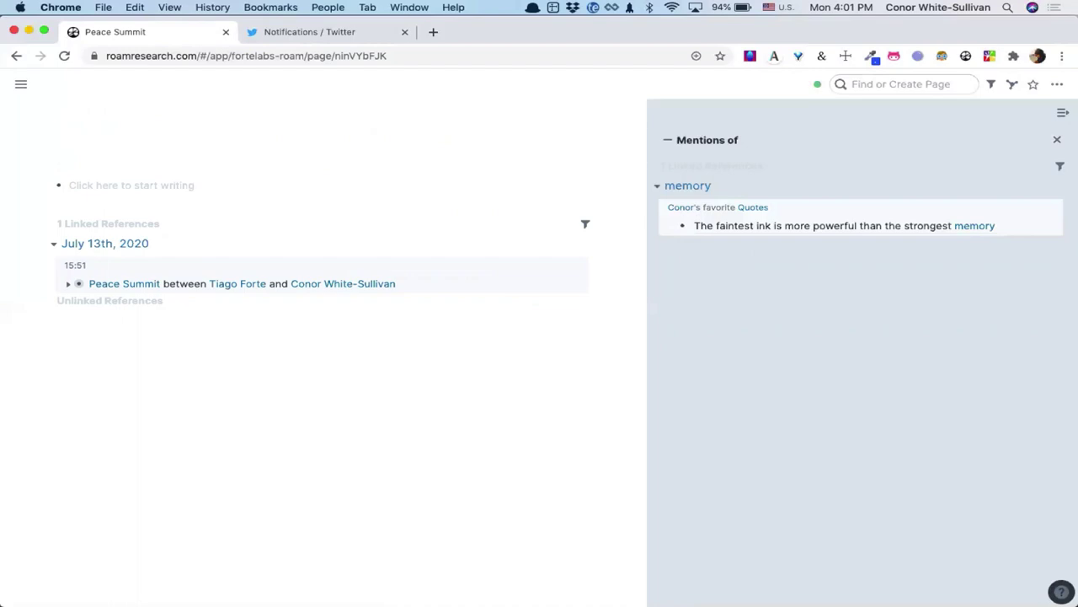
text(Memory=)
key(BackSpace)
key(BackSpace)
key(BackSpace)
key(BackSpace)
key(BackSpace)
text(eet)
key(BackSpace)
key(BackSpace)
text(ting)
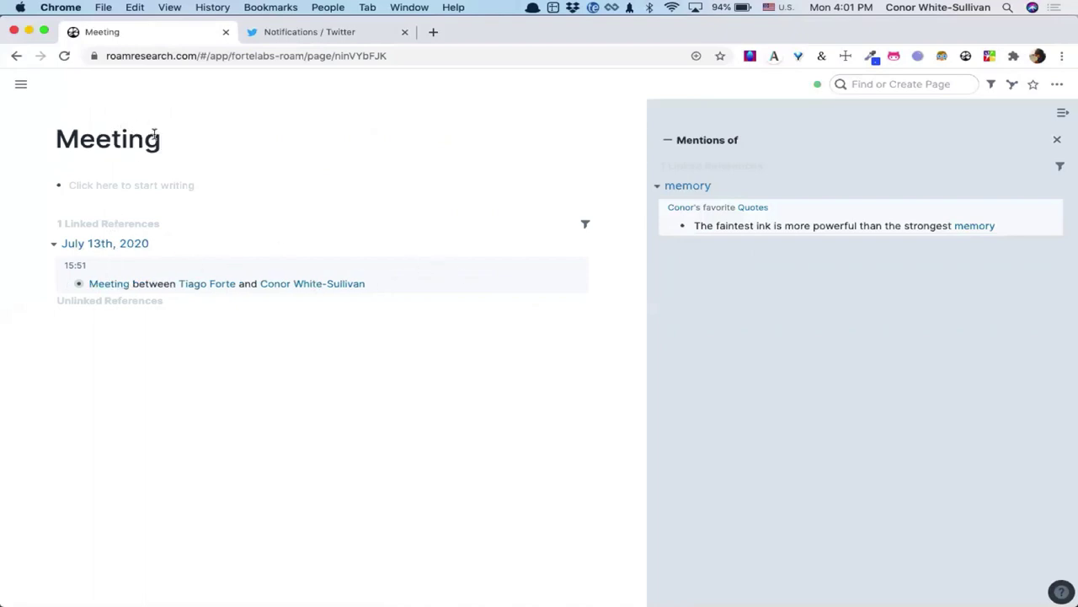
Open the first participant's page from the Meeting reference, append an extra "e" to its title and remove it again
click(68, 284)
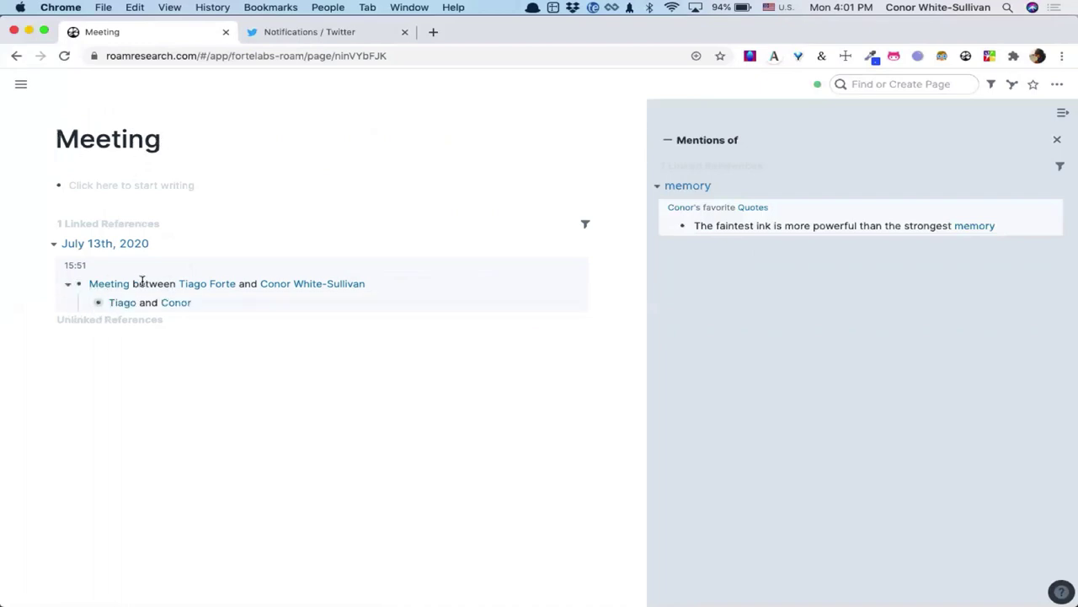
click(202, 286)
click(235, 137)
text(ee)
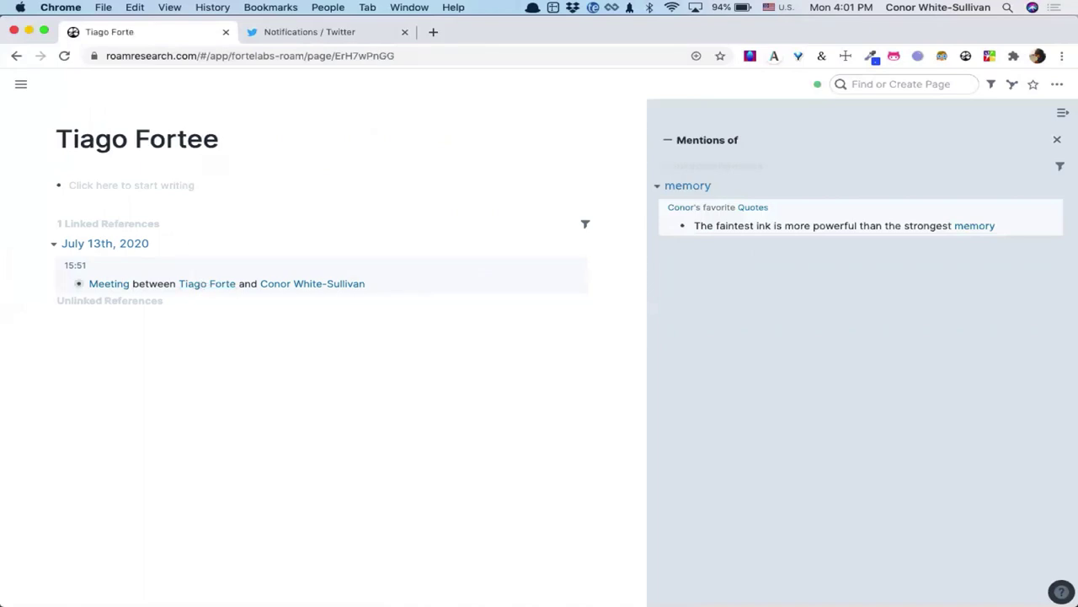
click(293, 150)
key(BackSpace)
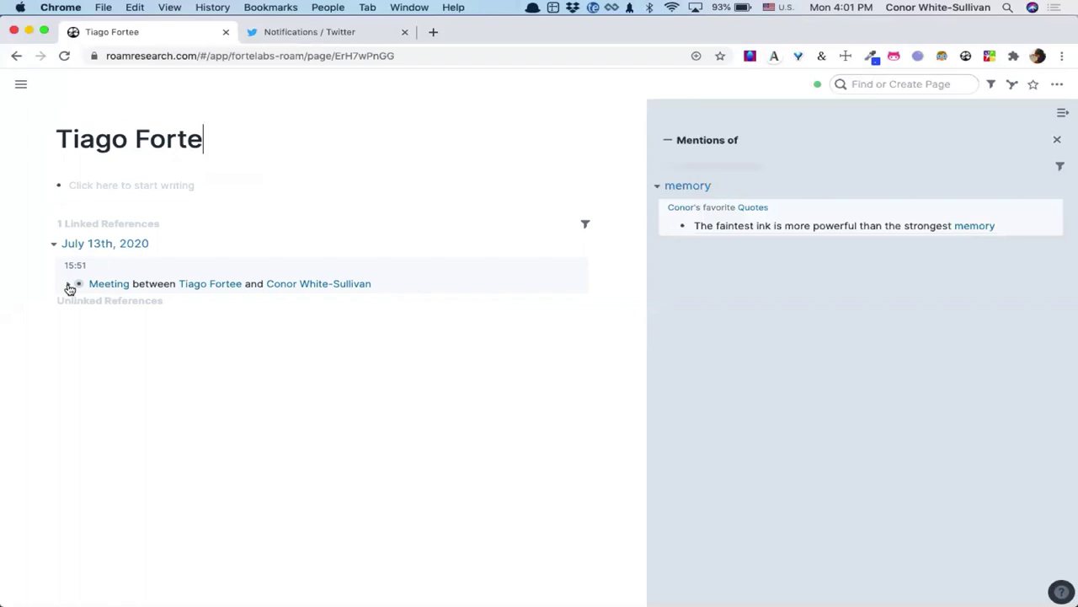
click(191, 177)
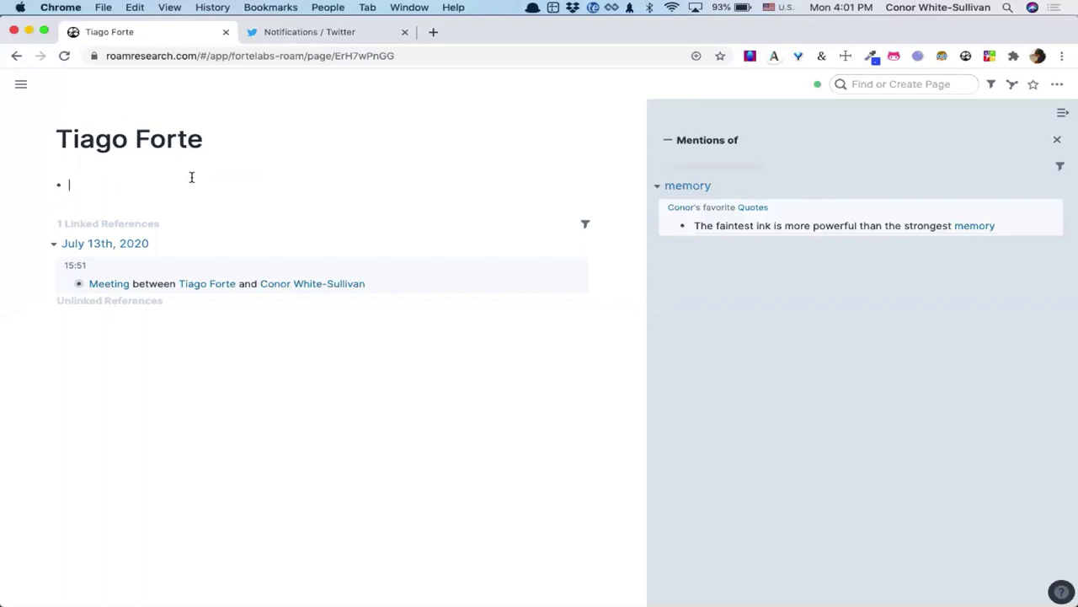
Expand the parent of the faintest ink quote in the sidebar mentions and reword its ending as the separate page links [[Favorite]] [[Quotes]]
click(730, 208)
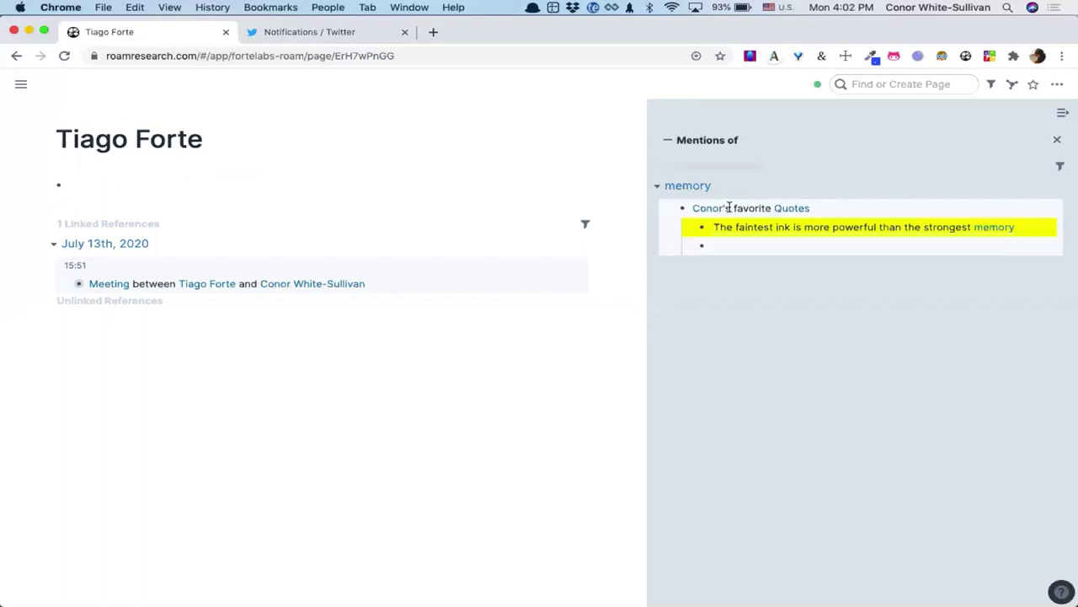
click(752, 208)
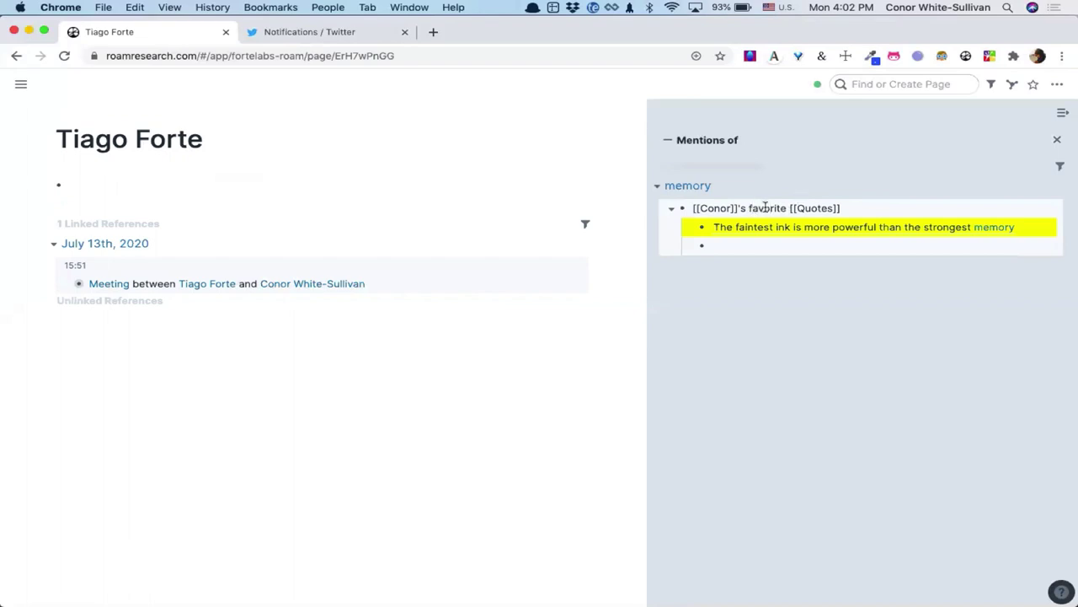
key(shift+End)
key(BackSpace)
key(BackSpace)
key(BackSpace)
key(BackSpace)
key(BackSpace)
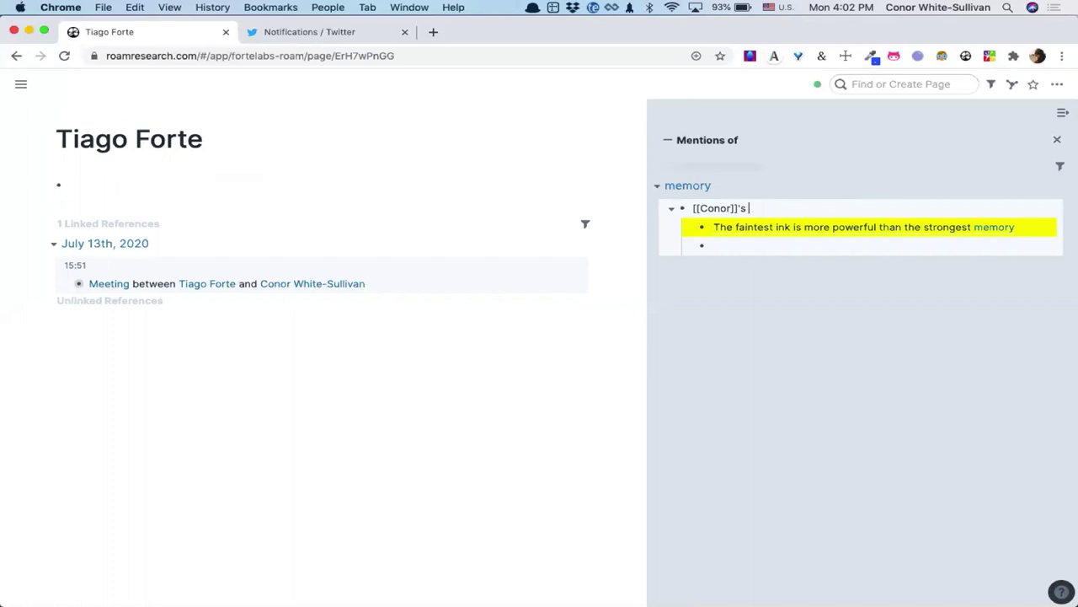
text([[Favor)
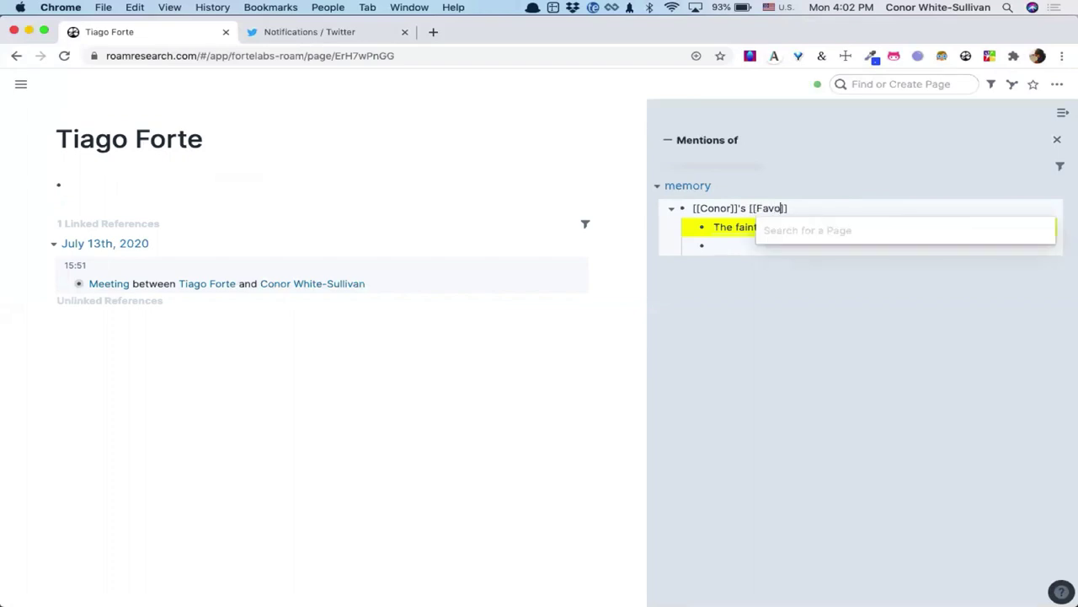
text(ites)
key(BackSpace)
text([[Quotes)
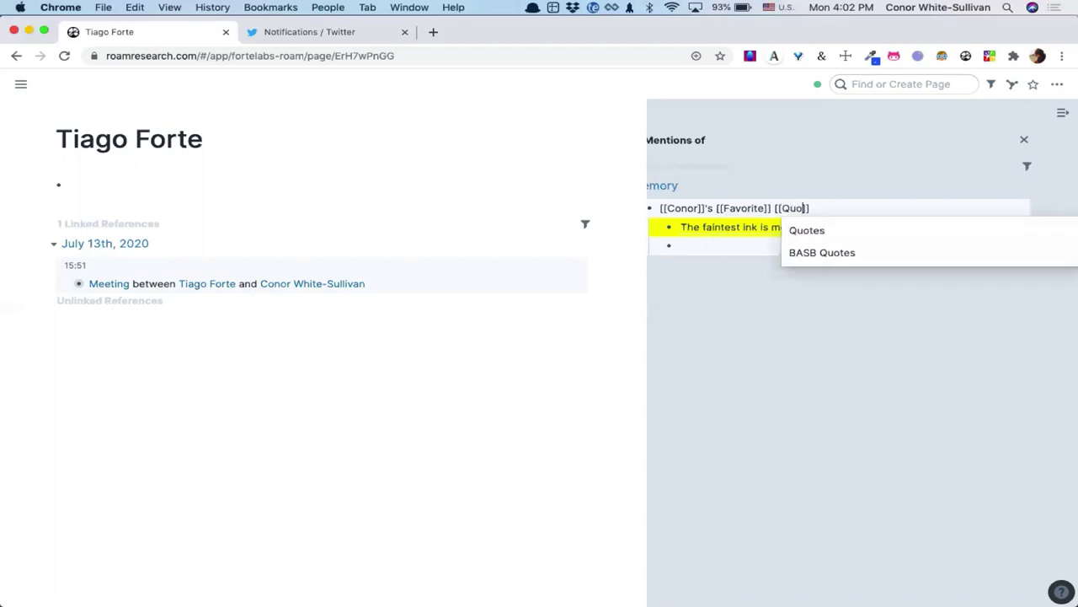
key(Return)
click(274, 199)
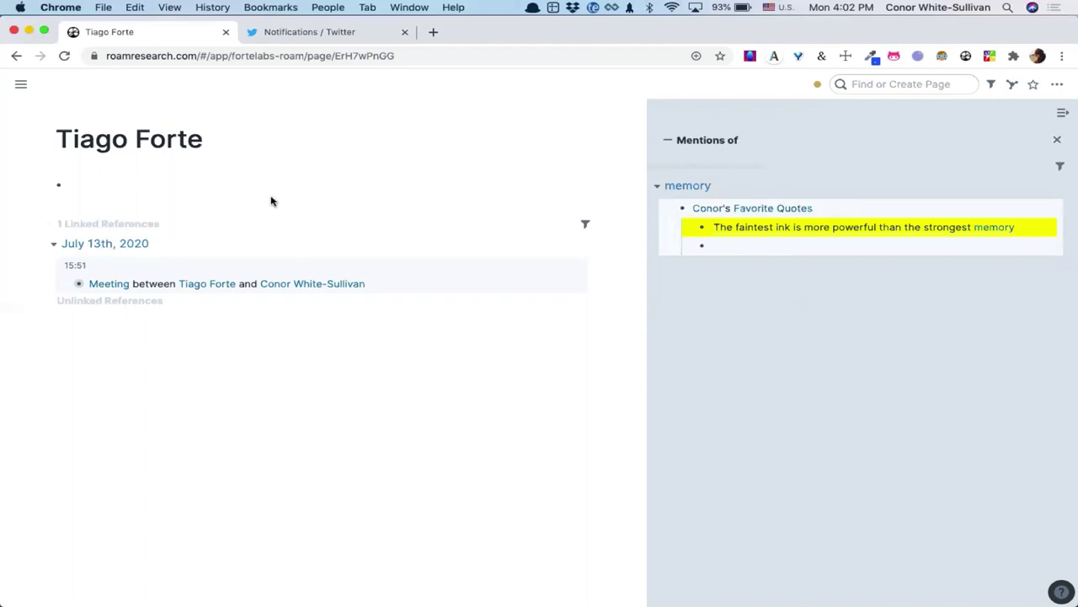
Open the first-name page linked in the sidebar's Favorite Quotes block and insert a Query (or) in its empty block
click(703, 208)
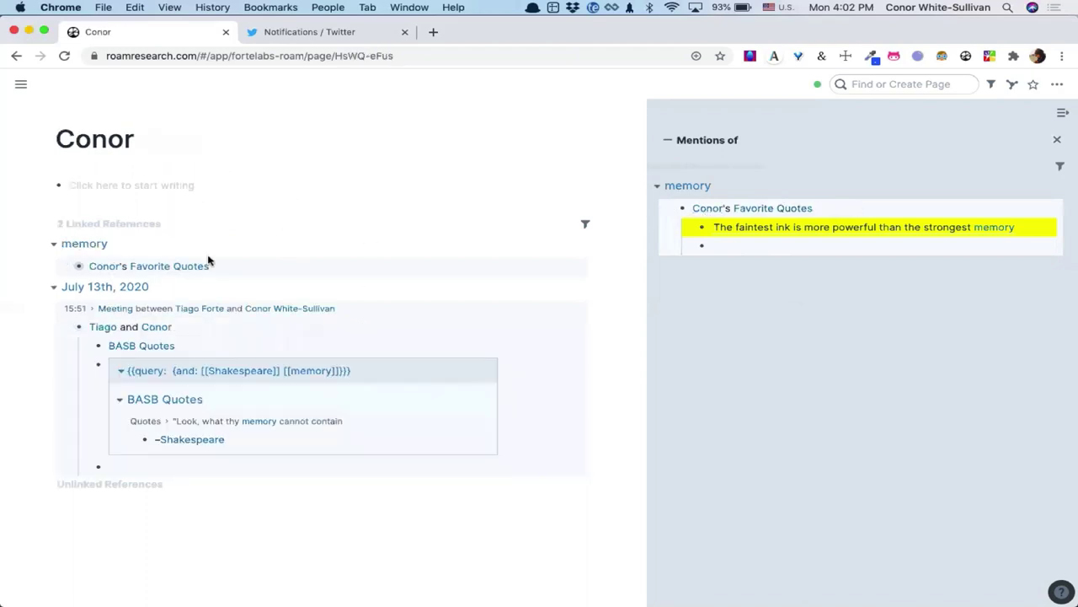
click(129, 175)
text({{)
key(BackSpace)
key(BackSpace)
text(/)
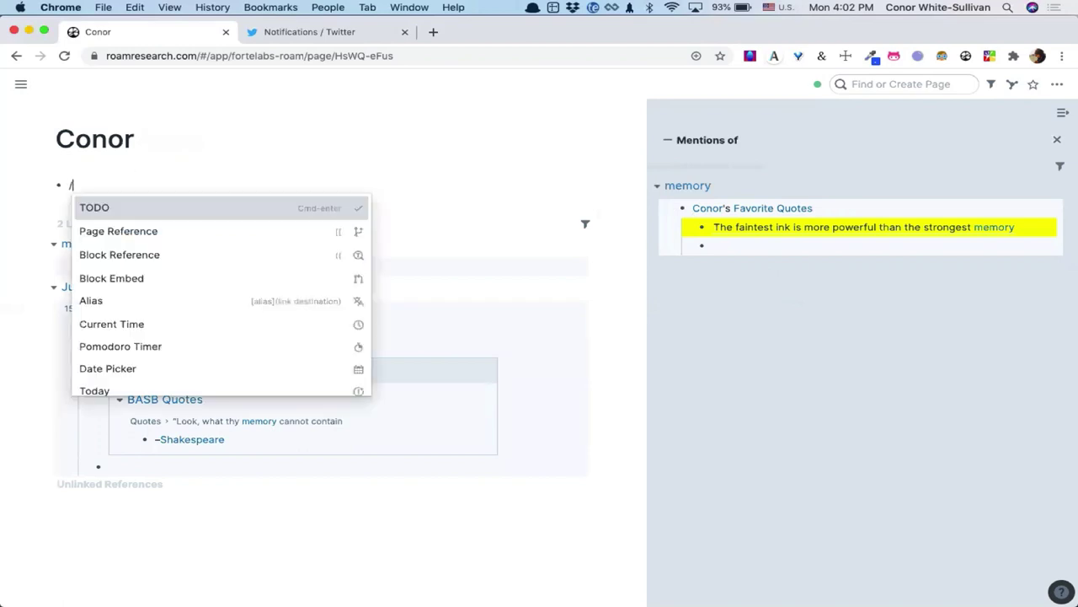
text(cmd)
key(BackSpace)
key(BackSpace)
text(o)
key(BackSpace)
key(BackSpace)
text(or)
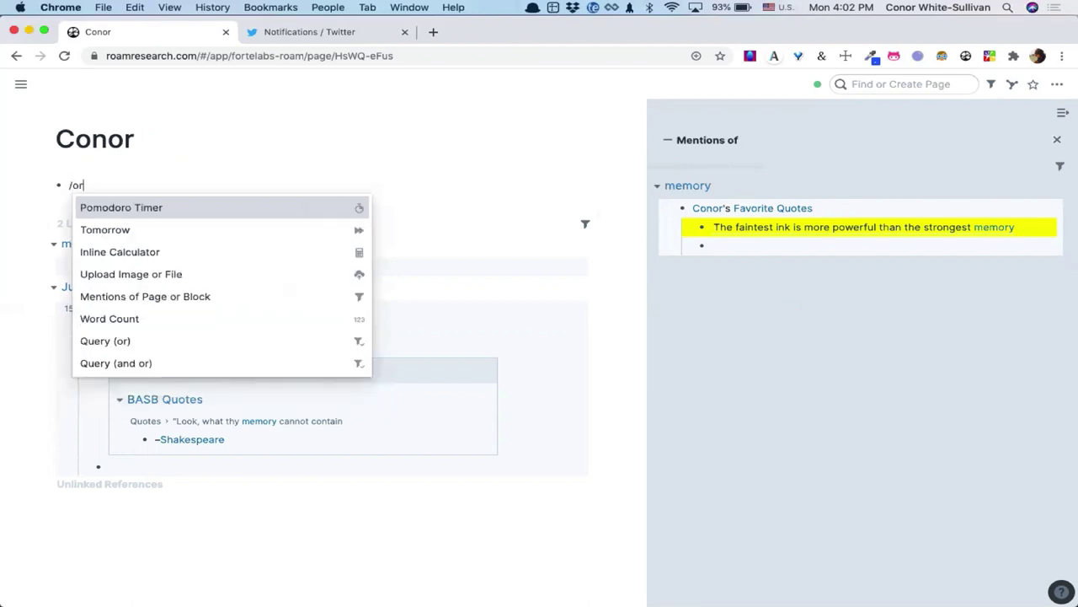
key(Down)
key(Down)
key(Down)
key(Down)
key(Down)
key(Down)
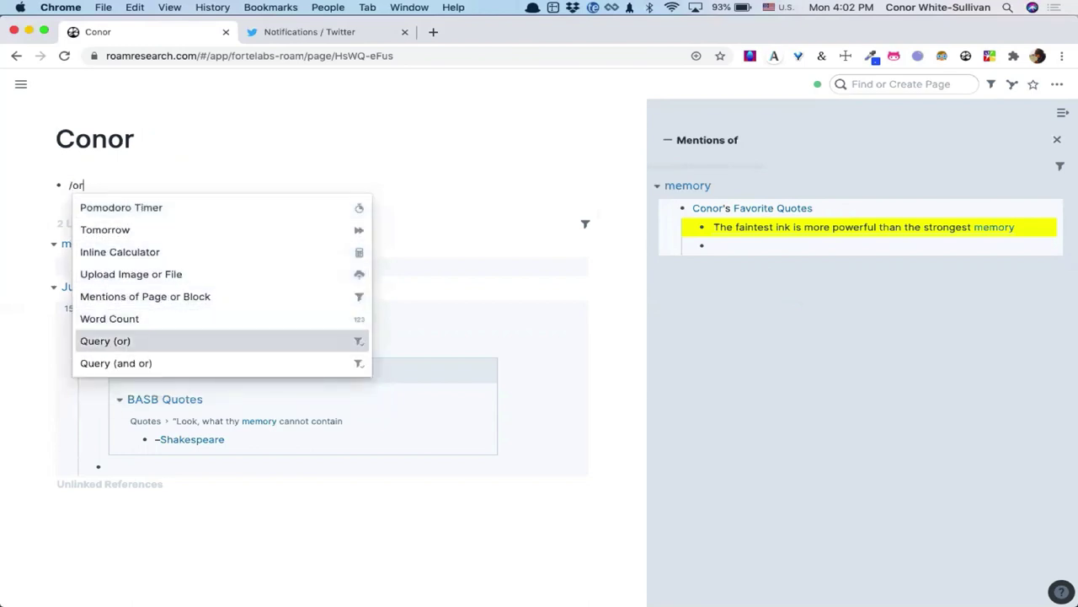
key(Return)
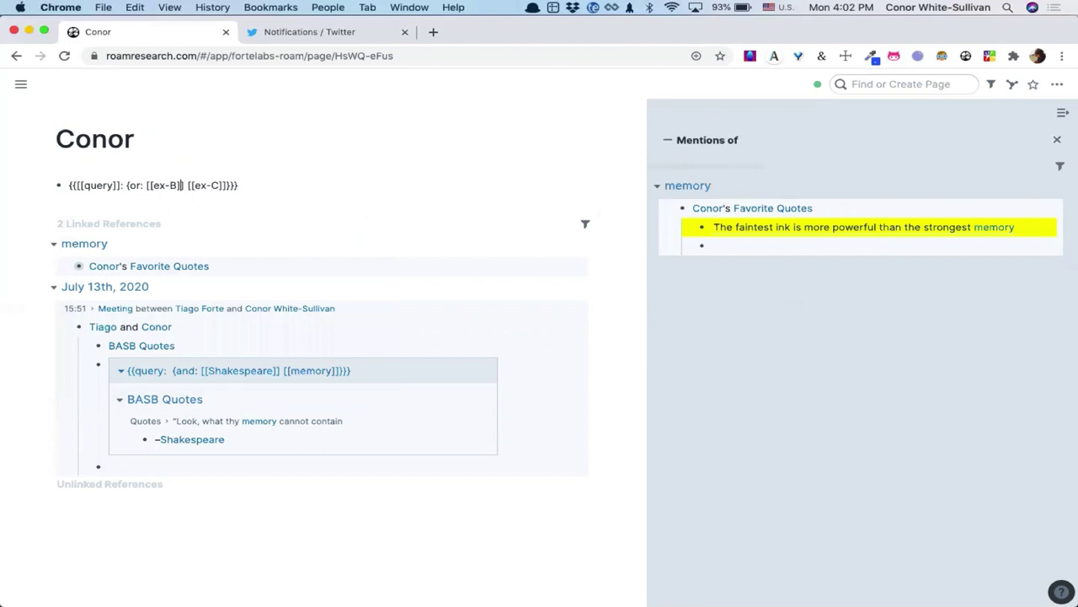
Set the or-query's two terms to the same person's first-name page and full-name page, and display the query
key(BackSpace)
key(BackSpace)
key(BackSpace)
key(BackSpace)
text(Conor)
key(Return)
key(Right)
key(Right)
key(Right)
key(Right)
key(Right)
key(Right)
key(Right)
key(BackSpace)
key(BackSpace)
key(BackSpace)
key(BackSpace)
text(Conor)
key(Down)
key(Return)
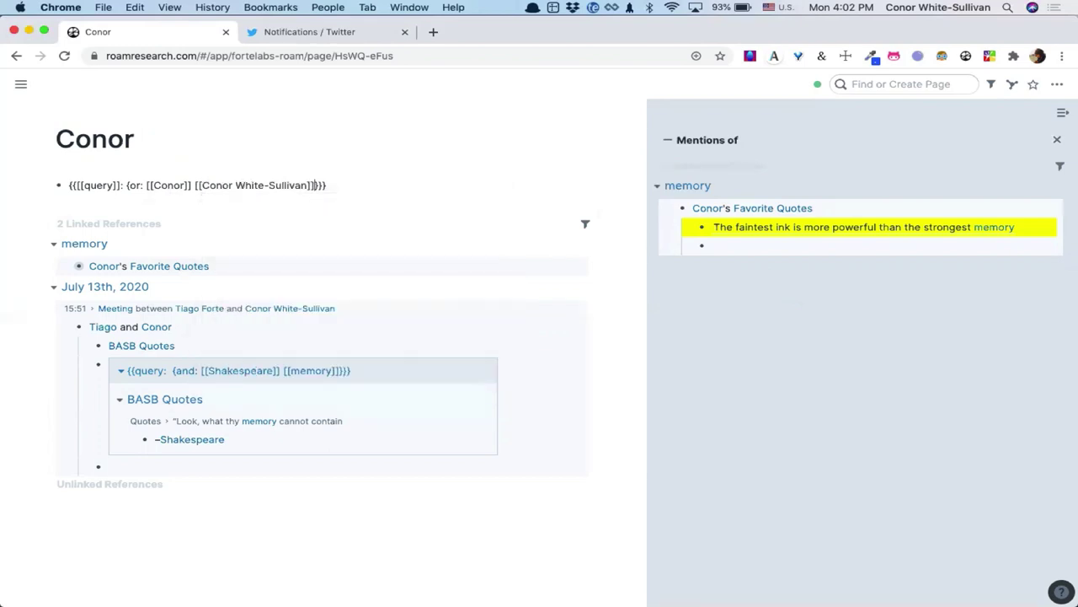
click(97, 167)
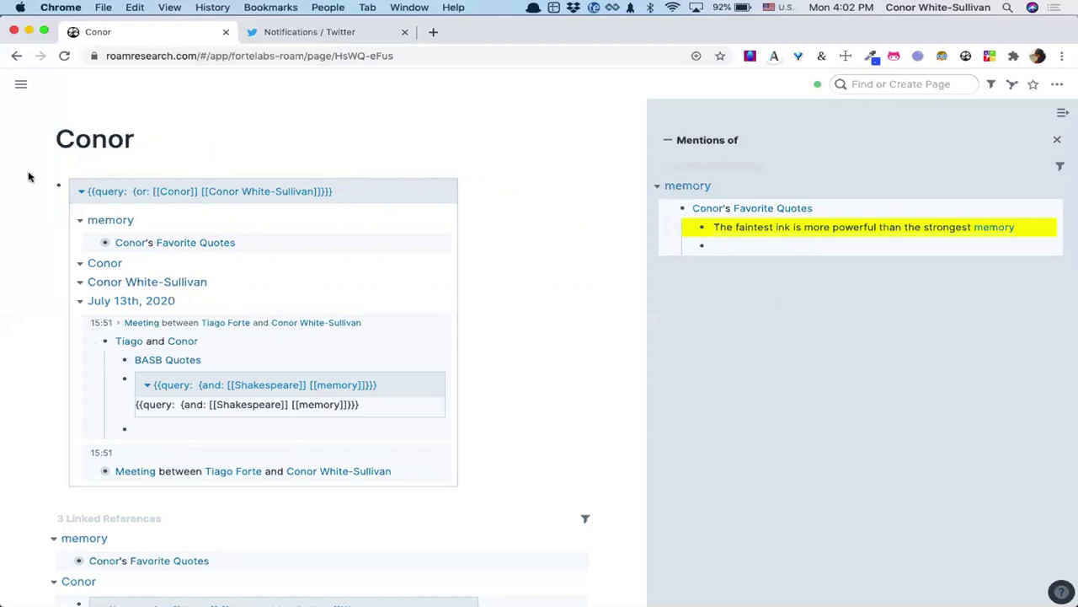
Collapse the or-query and delete its content from the block
click(82, 192)
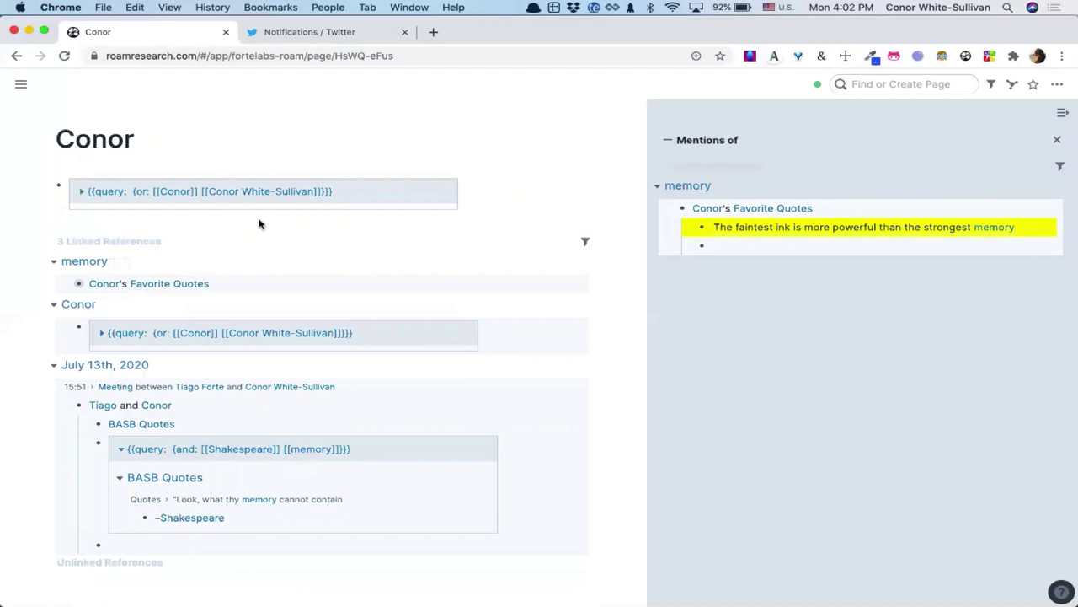
click(298, 206)
key(super+a)
key(BackSpace)
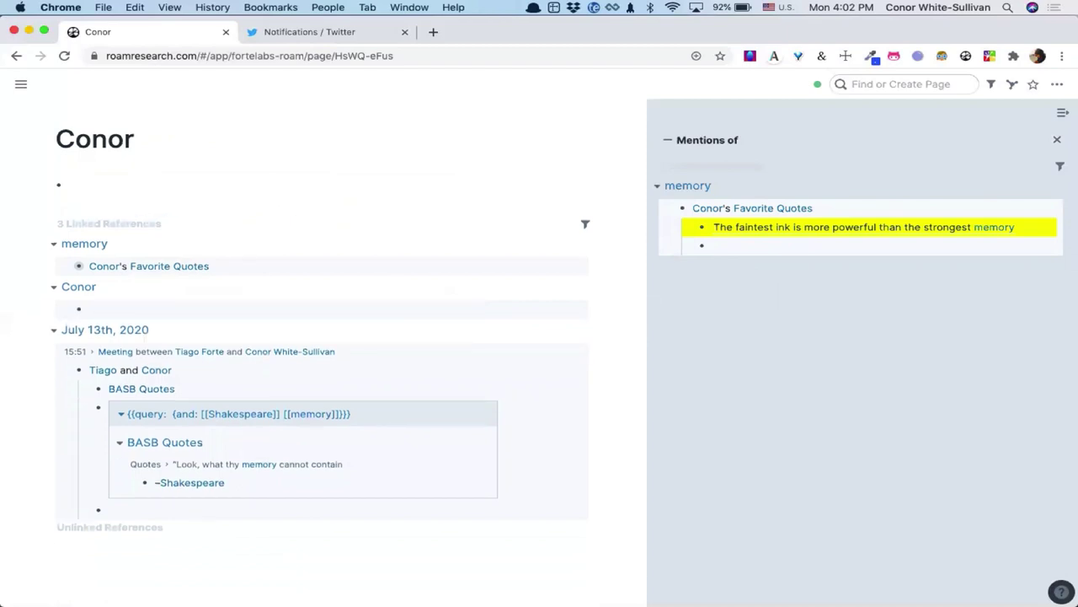
Open the BASB Quotes page and remove the memory tag from its included filters
click(166, 401)
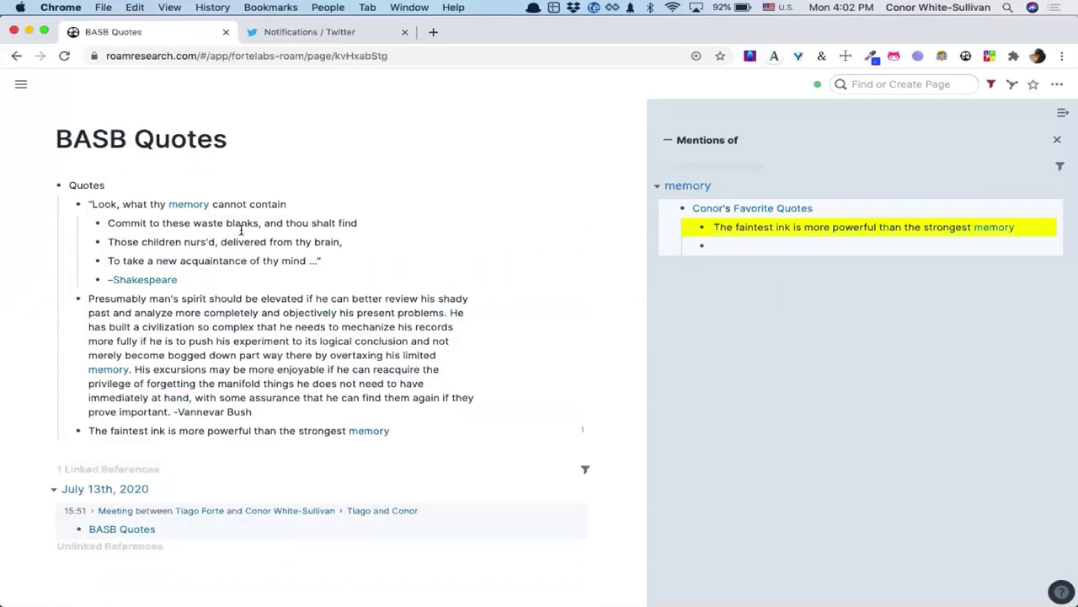
scroll(173, 356, down, 1)
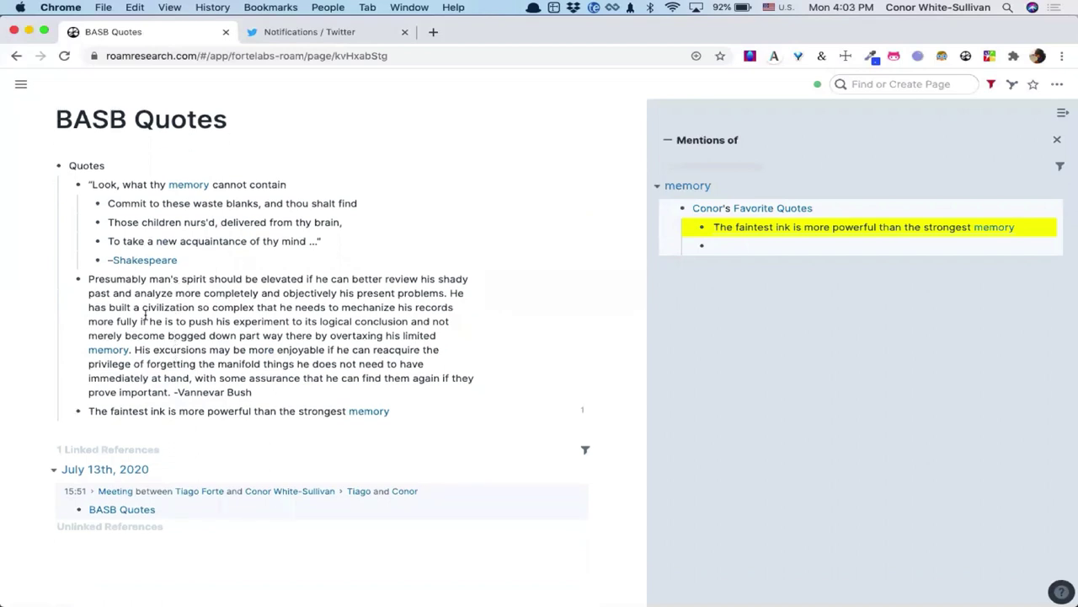
scroll(426, 234, up, 1)
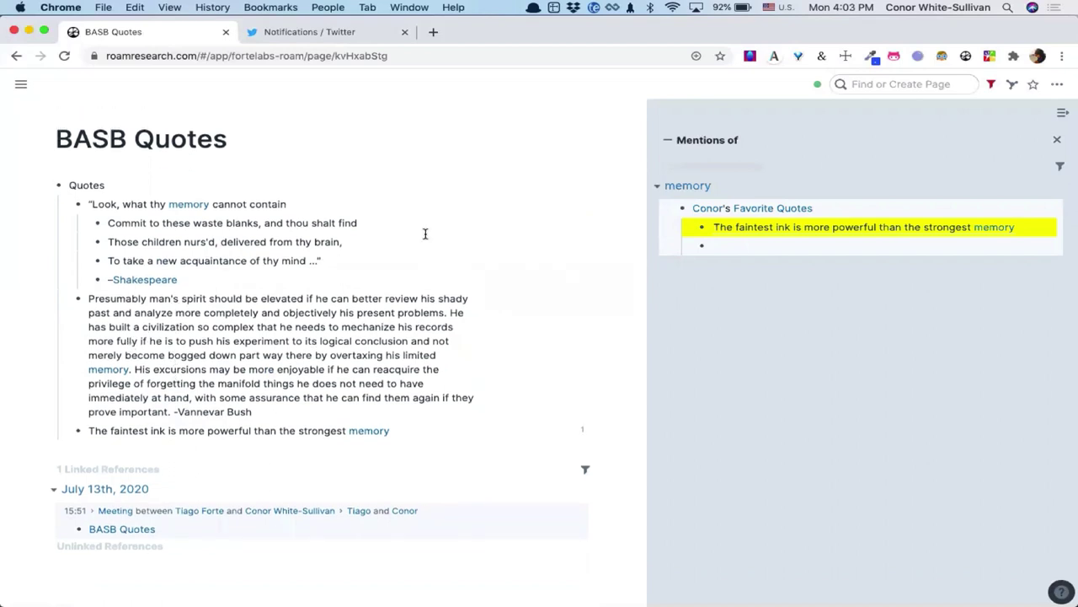
click(990, 84)
click(803, 139)
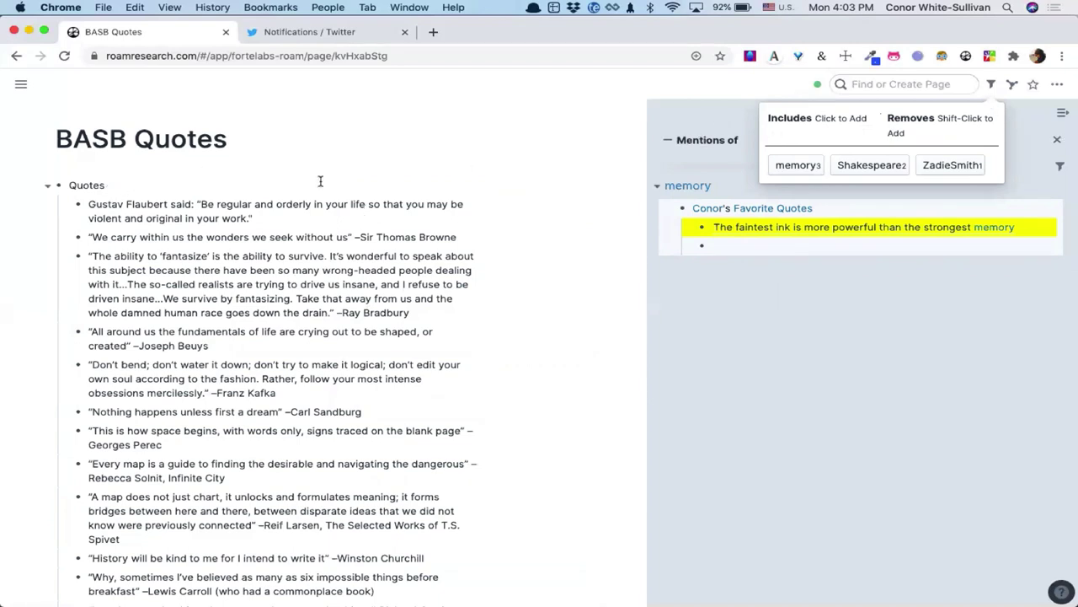
Add a block above Quotes on the BASB Quotes page linking to a new "Quotes List" page prefixed with the person's first name
click(249, 185)
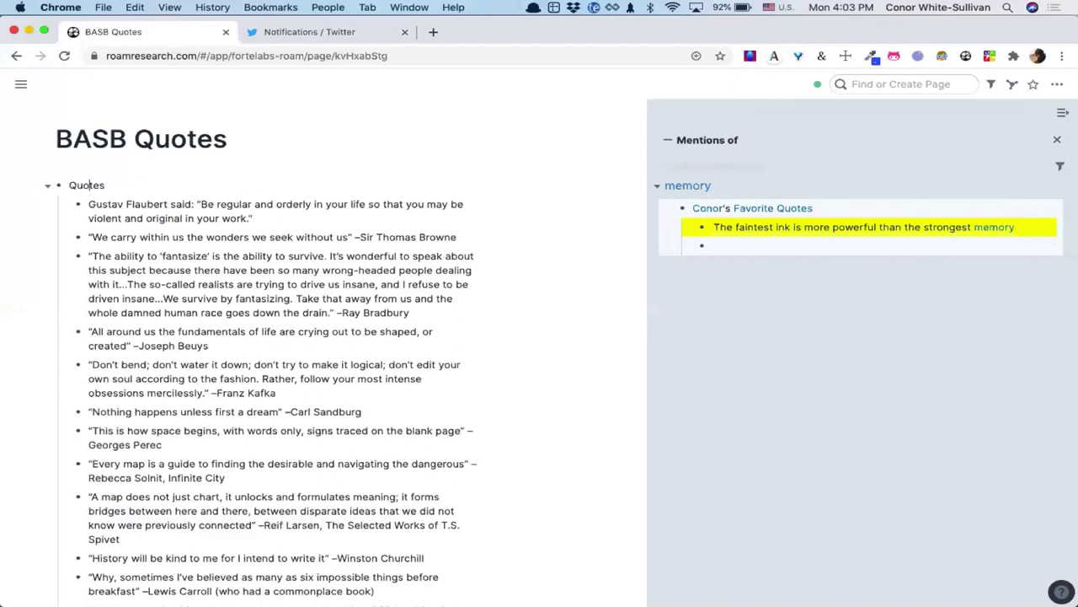
key(Return)
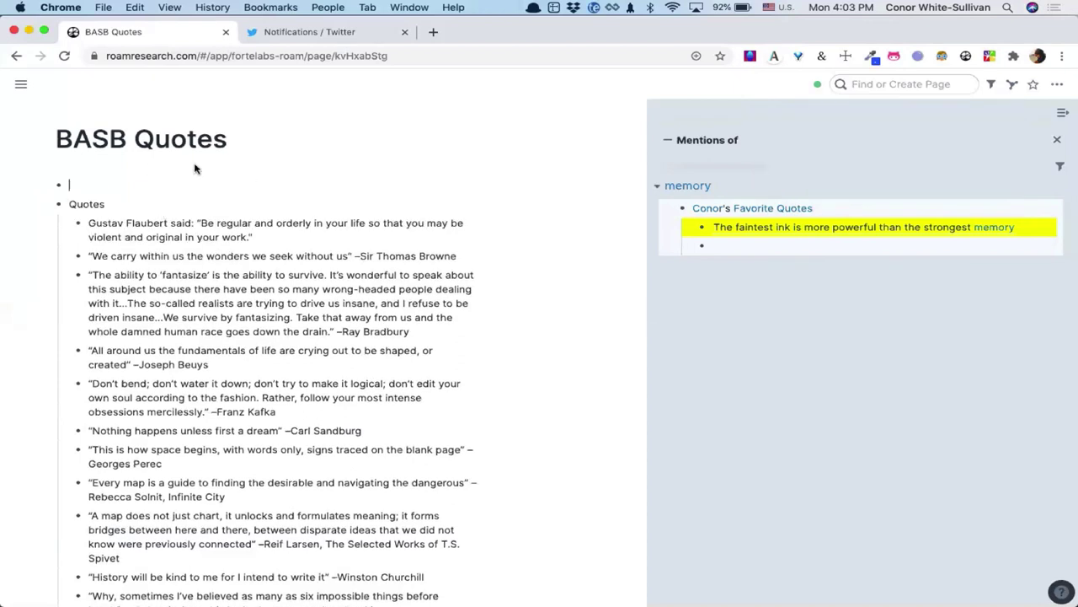
text([[)
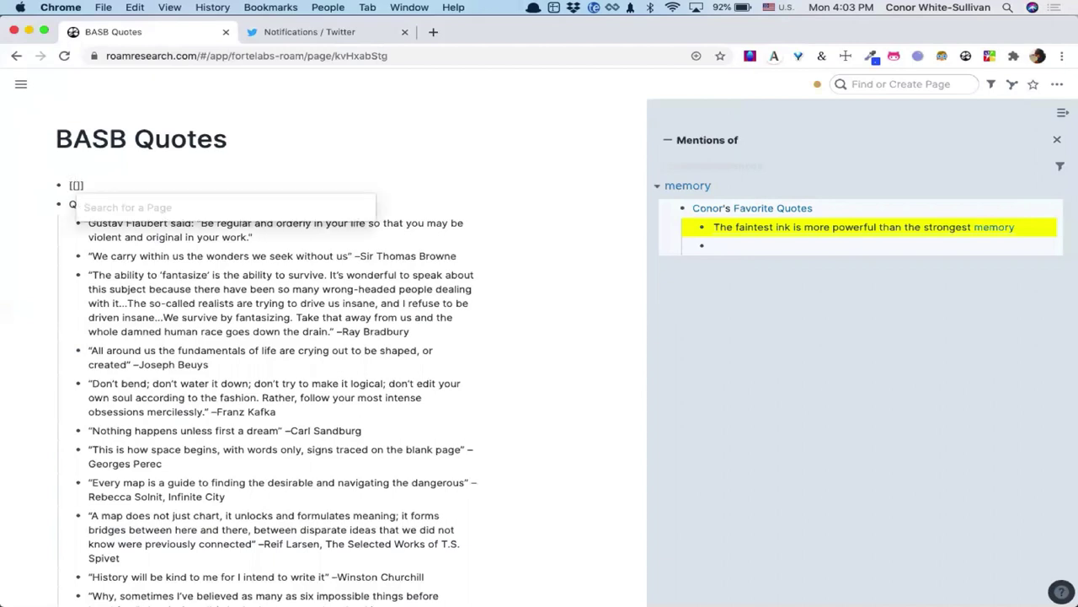
text(Conor's Quotes List]])
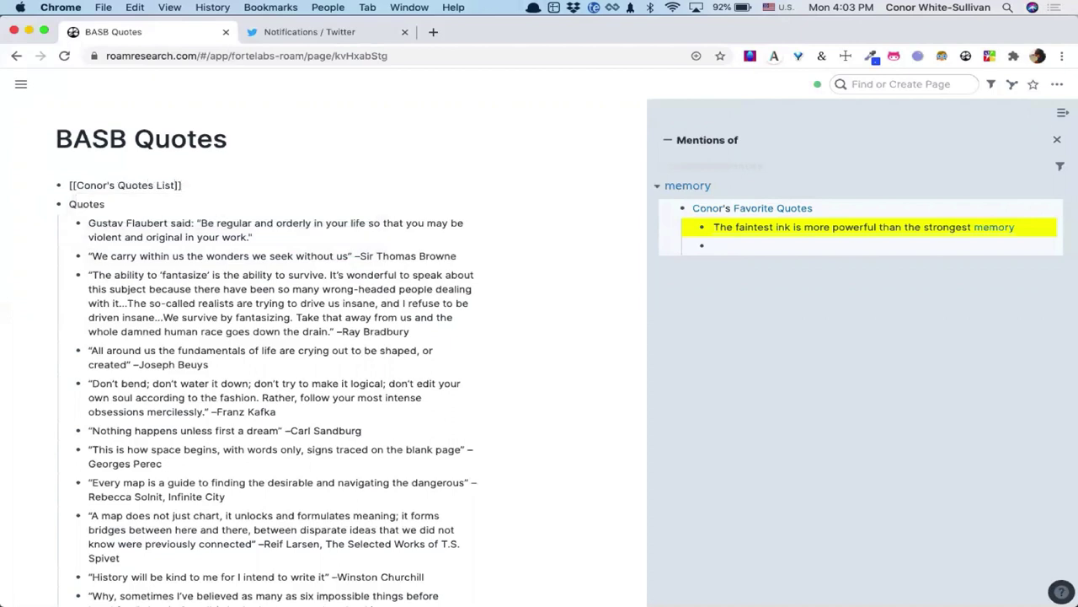
key(Return)
key(BackSpace)
key(Return)
text([[)
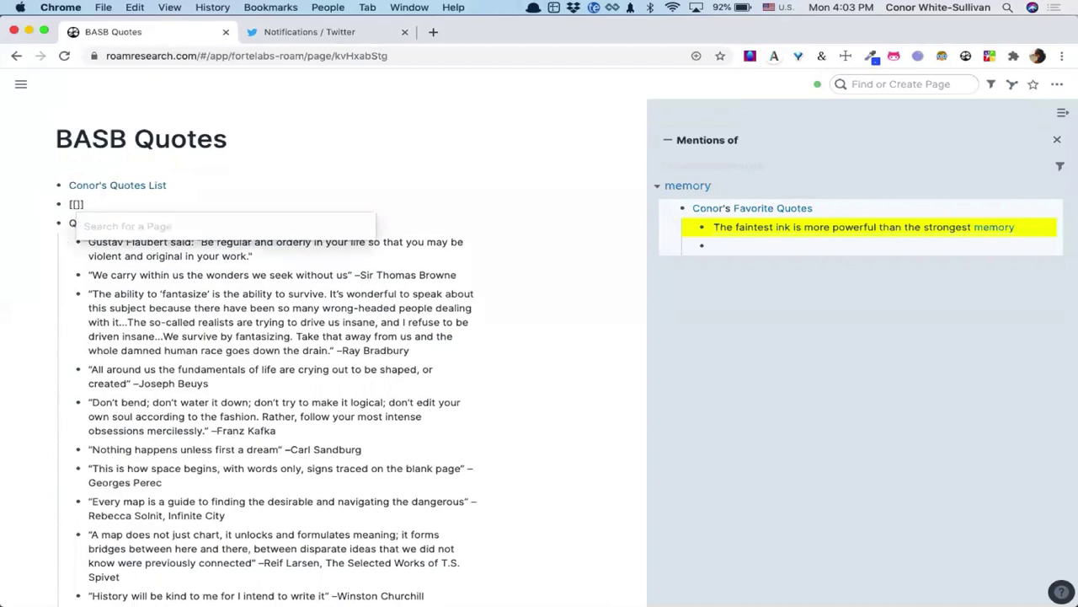
key(BackSpace)
key(BackSpace)
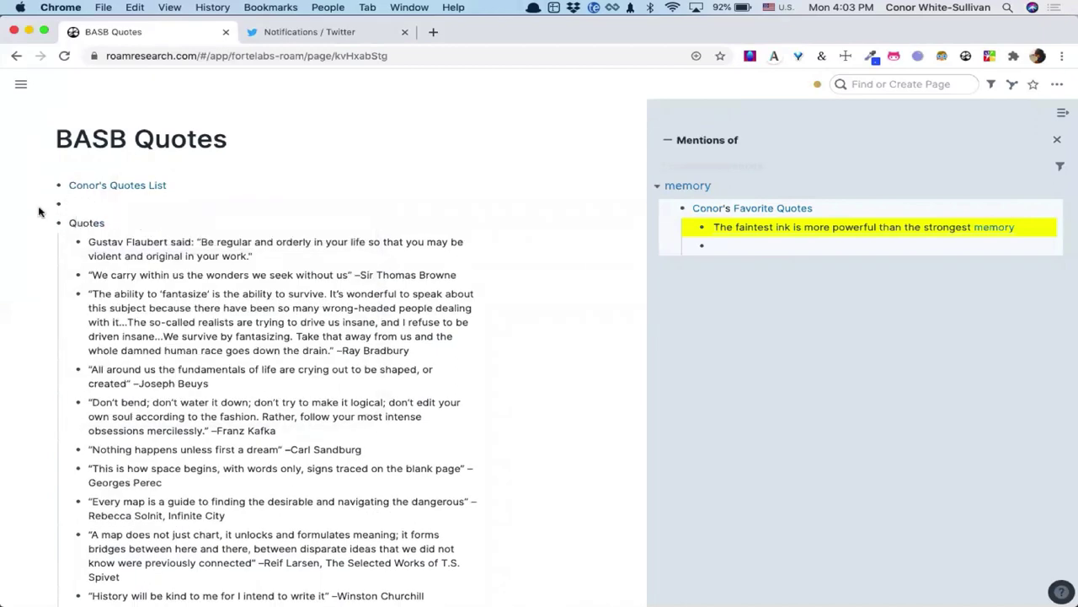
key(BackSpace)
click(8, 243)
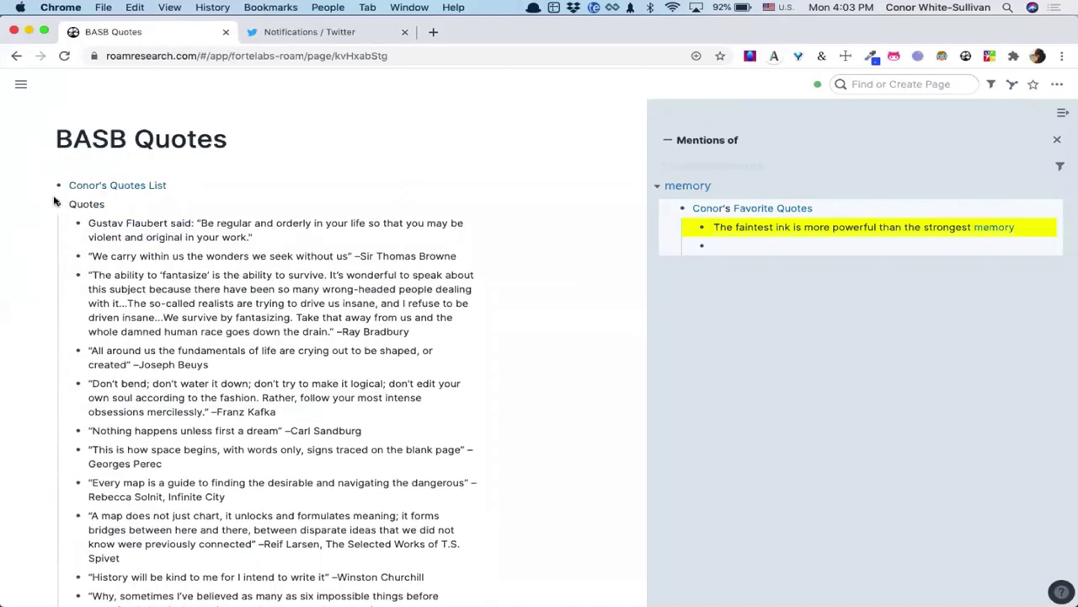
Open the linked Quotes List page in the sidebar and close the Mentions section there
shift+click(137, 187)
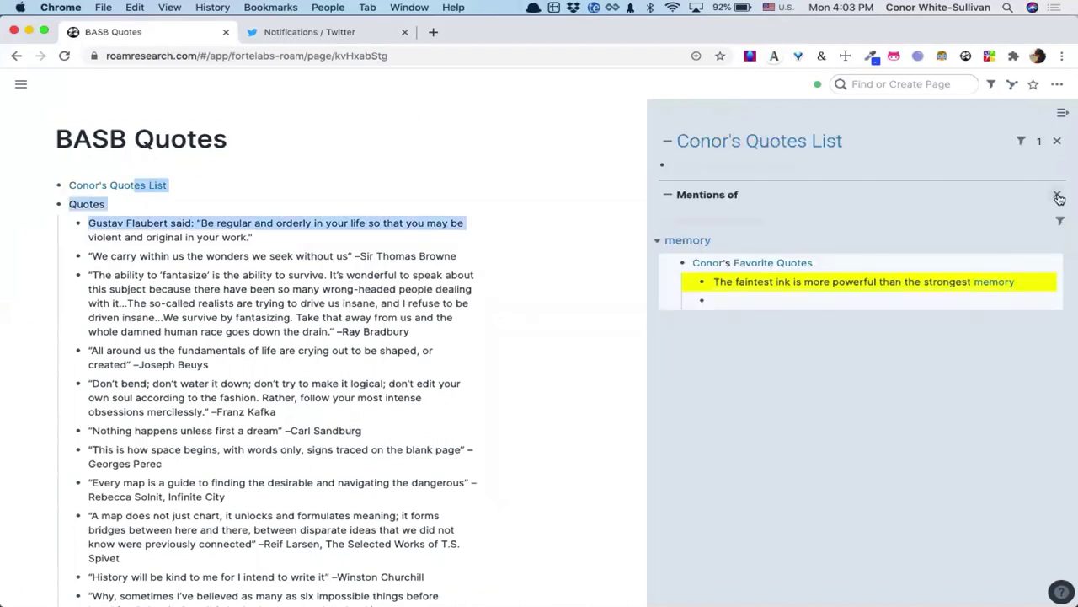
click(1058, 196)
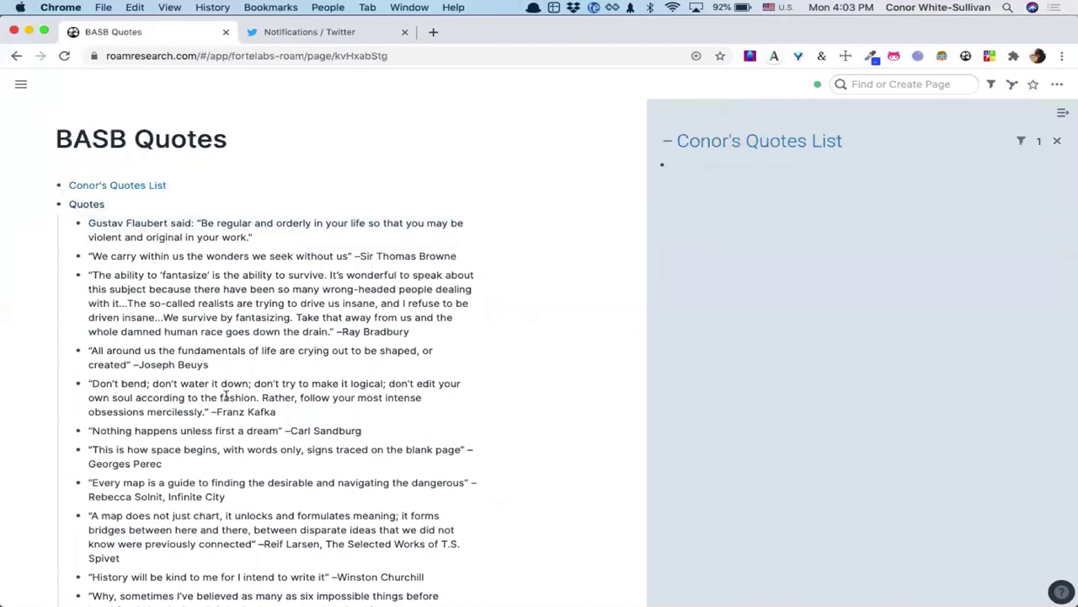
Open the recent July 13th, 2020 Meeting block between the two people in the sidebar from the page search
scroll(258, 278, down, 3)
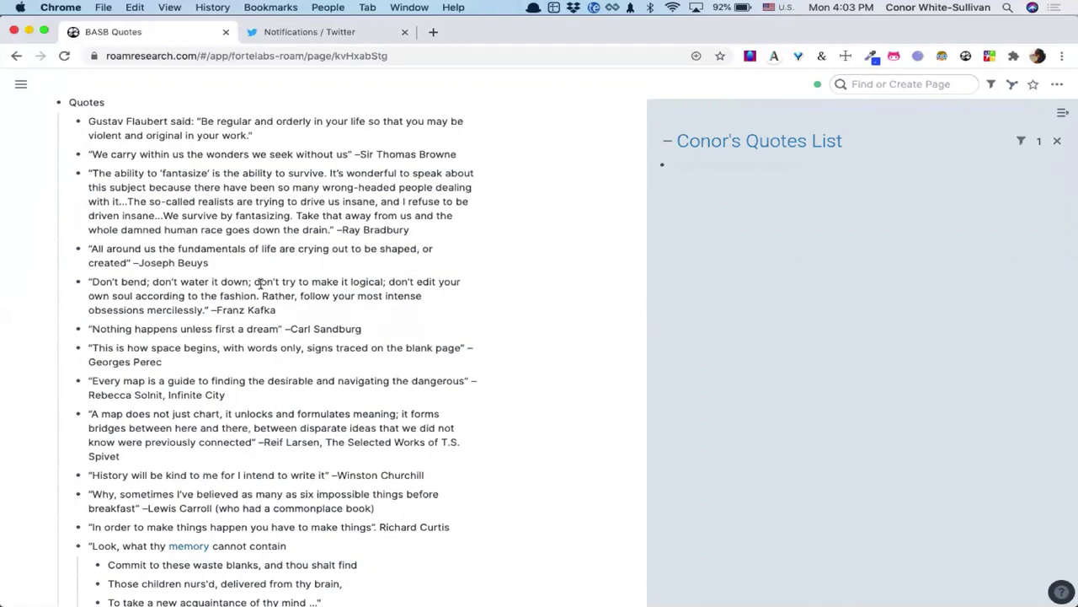
scroll(259, 282, up, 3)
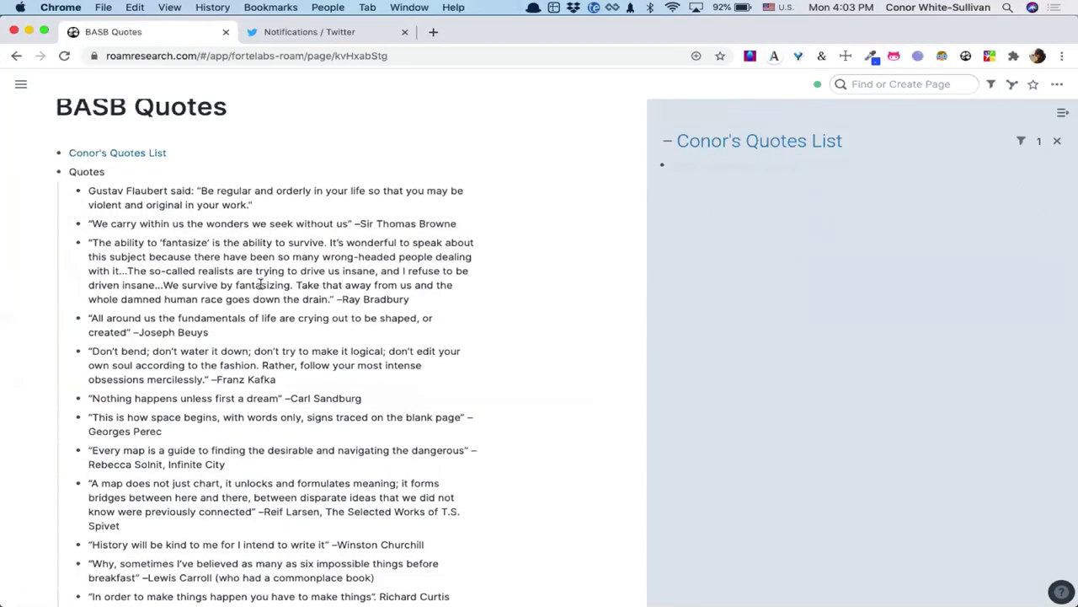
click(859, 84)
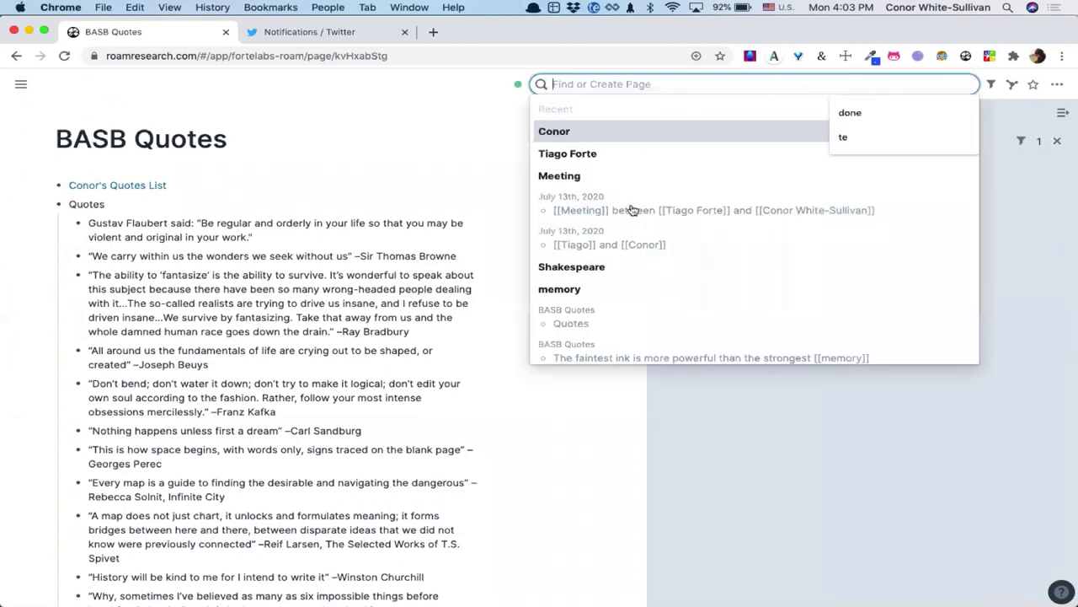
scroll(632, 211, down, 1)
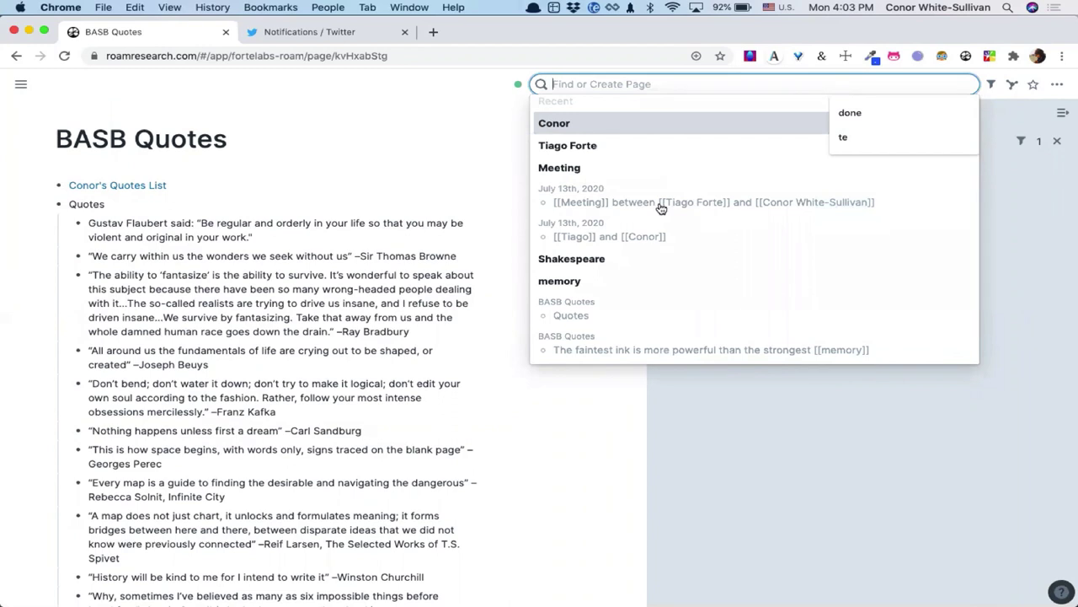
shift+click(662, 208)
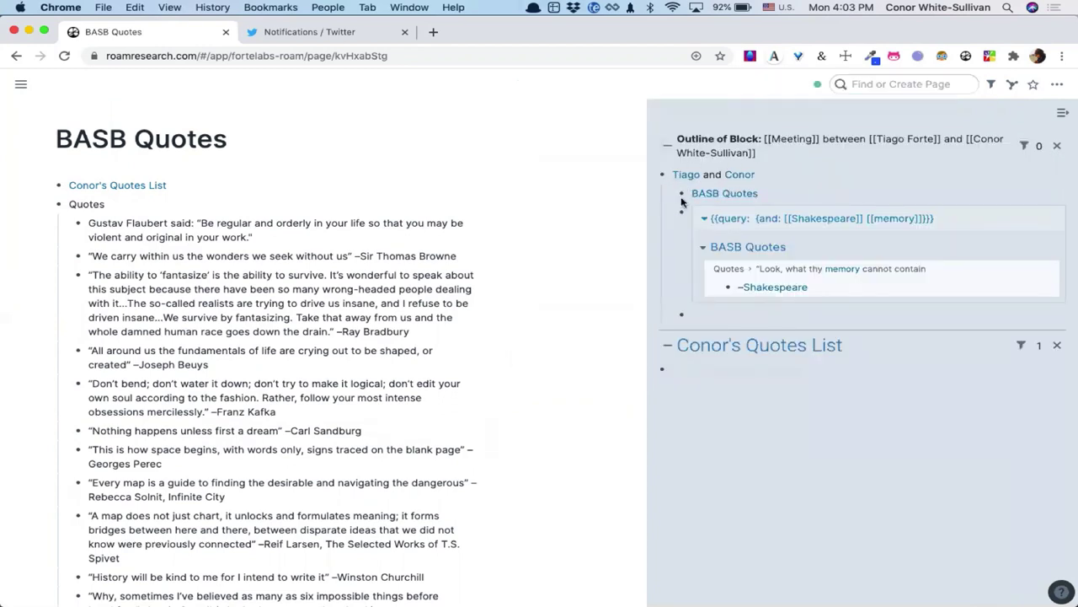
Start editing the Shakespeare and memory query block in the sidebar's meeting outline
click(801, 189)
key(Down)
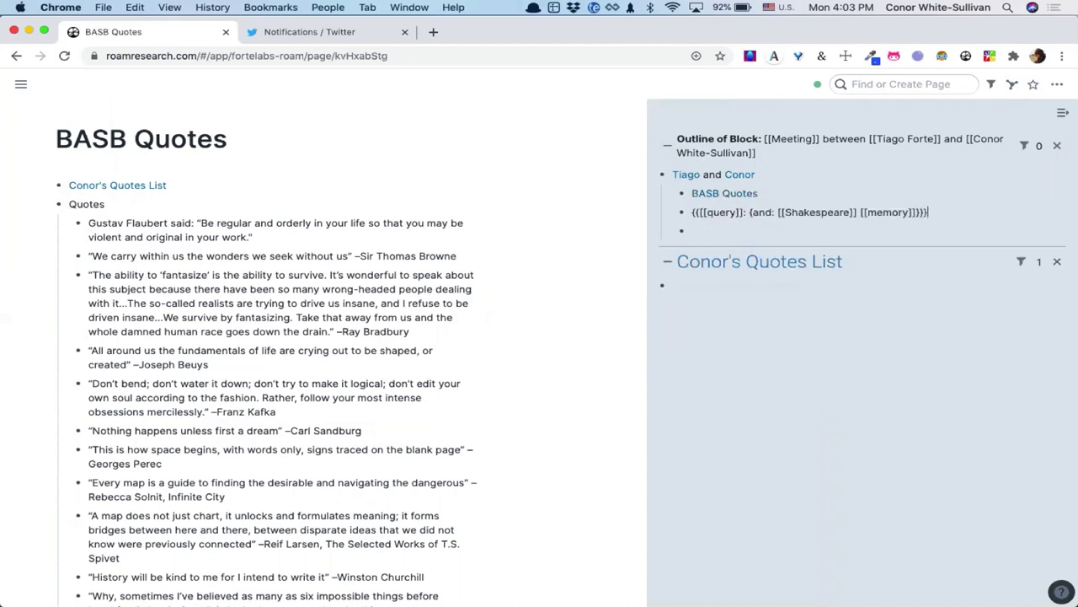
key(Down)
key(Up)
key(Up)
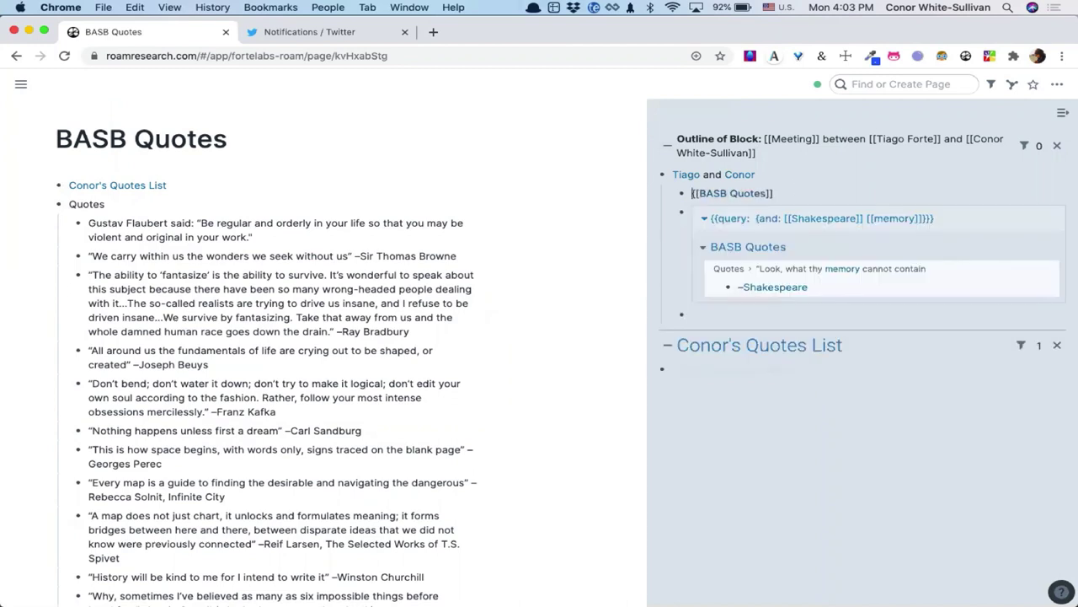
key(Down)
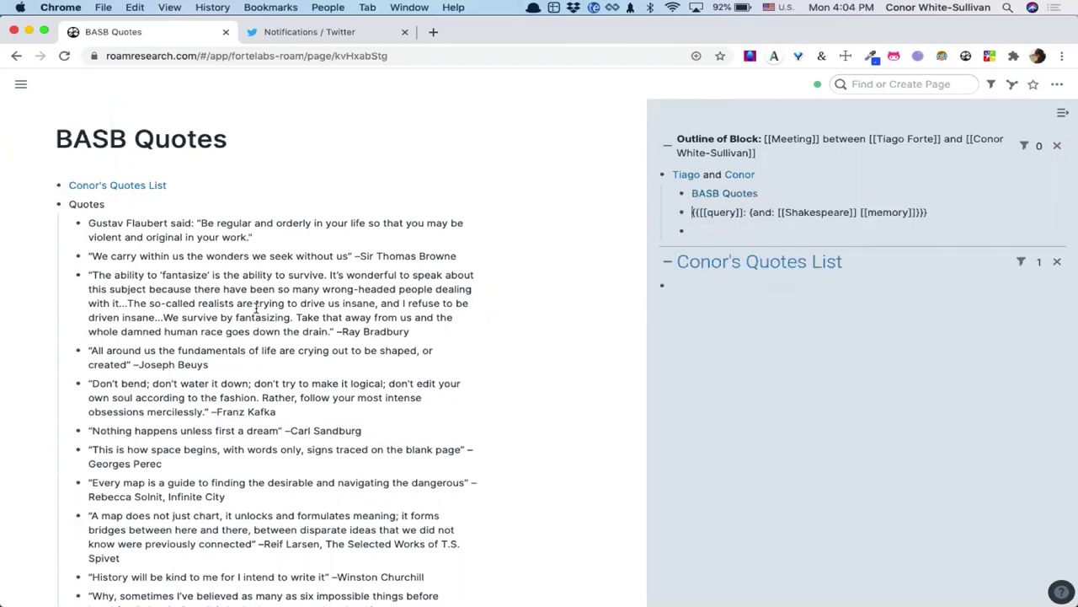
Add references to the Joseph Beuys and Carl Sandburg quotes below the query block in the sidebar's meeting outline
scroll(256, 307, down, 3)
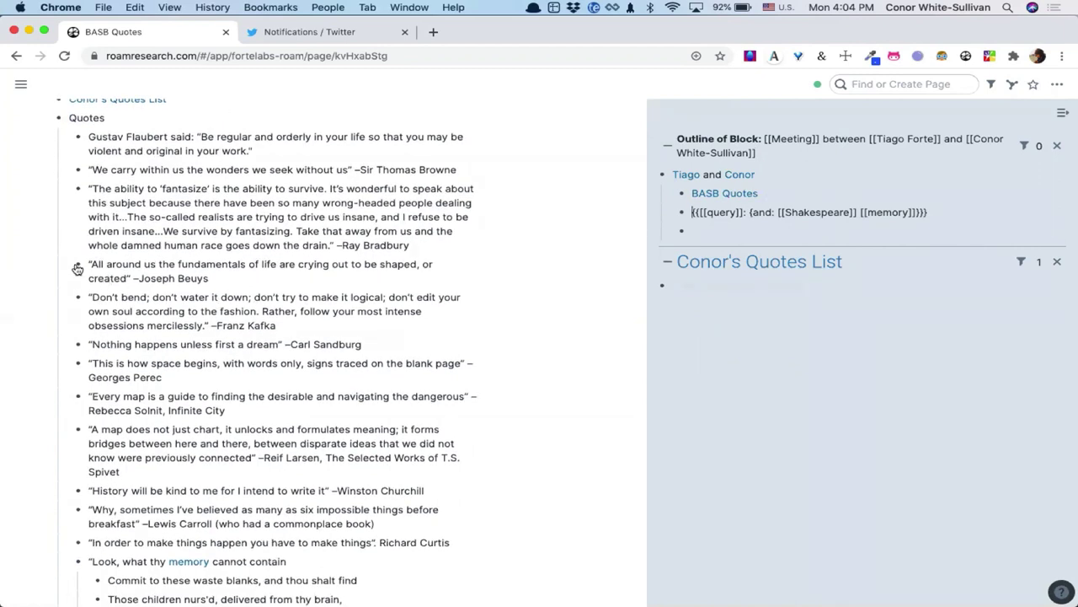
drag(77, 268, 686, 230)
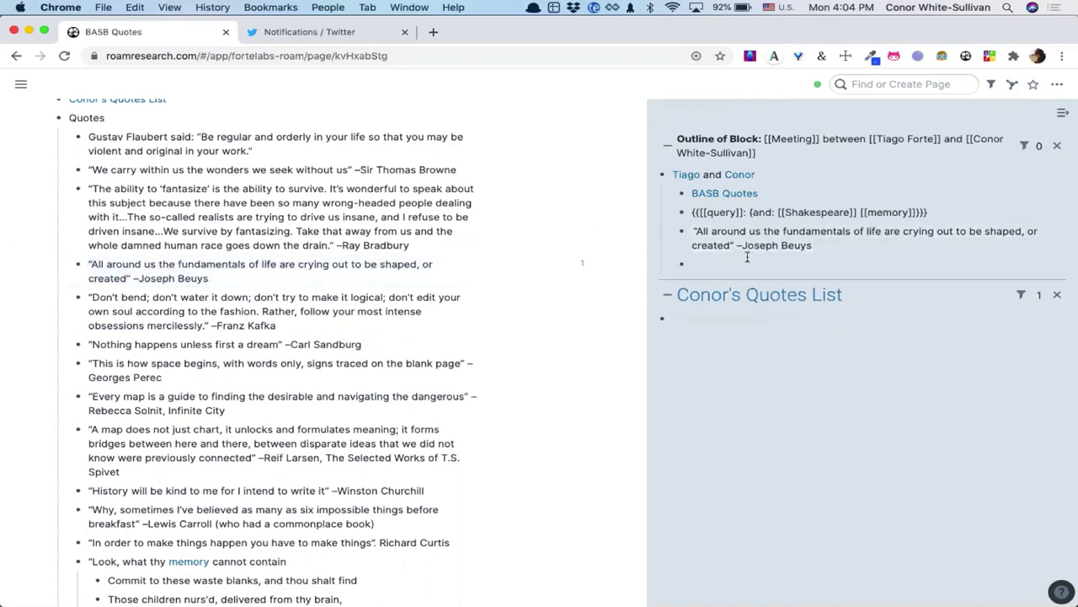
scroll(251, 300, down, 3)
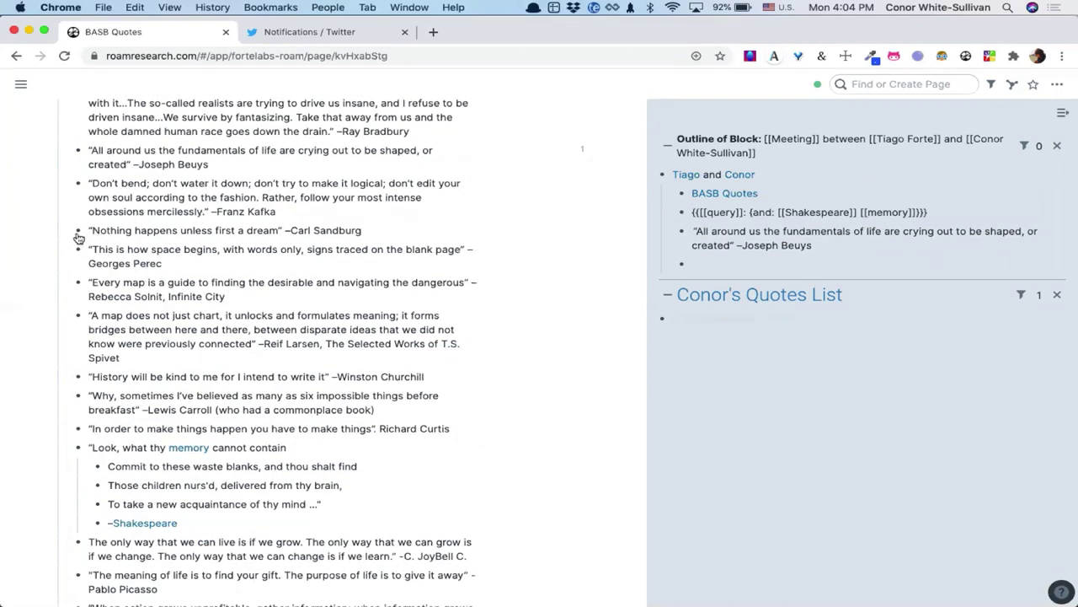
drag(77, 233, 681, 263)
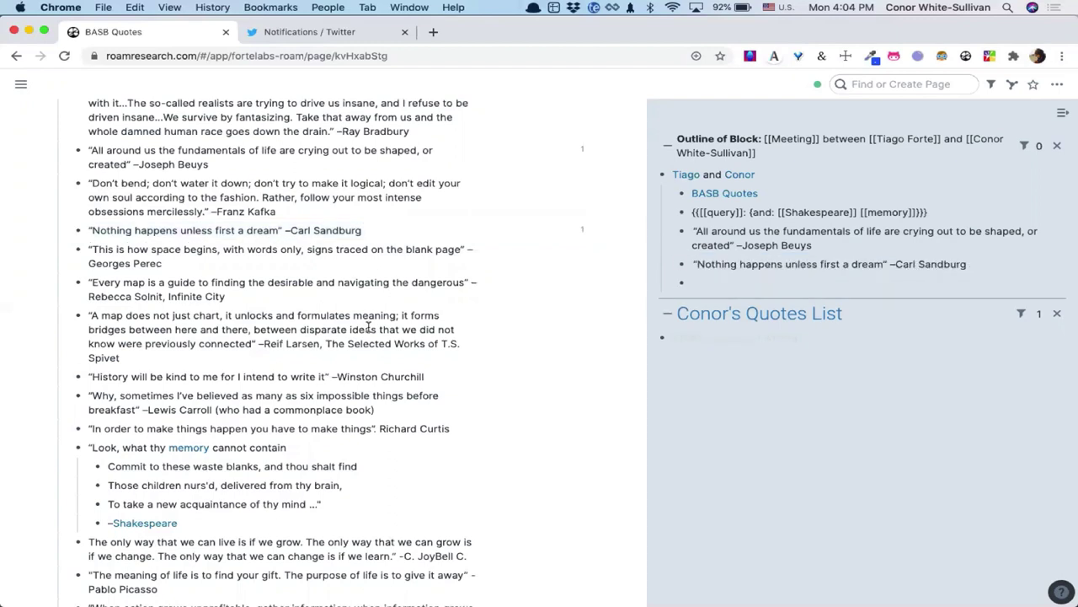
scroll(368, 327, down, 1)
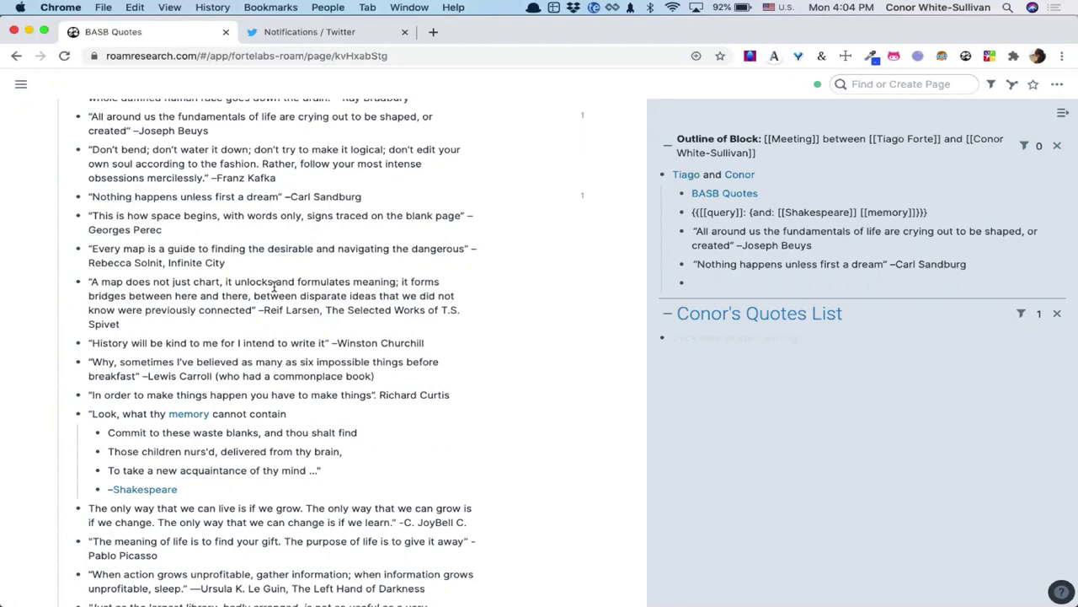
scroll(274, 286, down, 2)
scroll(274, 286, down, 2)
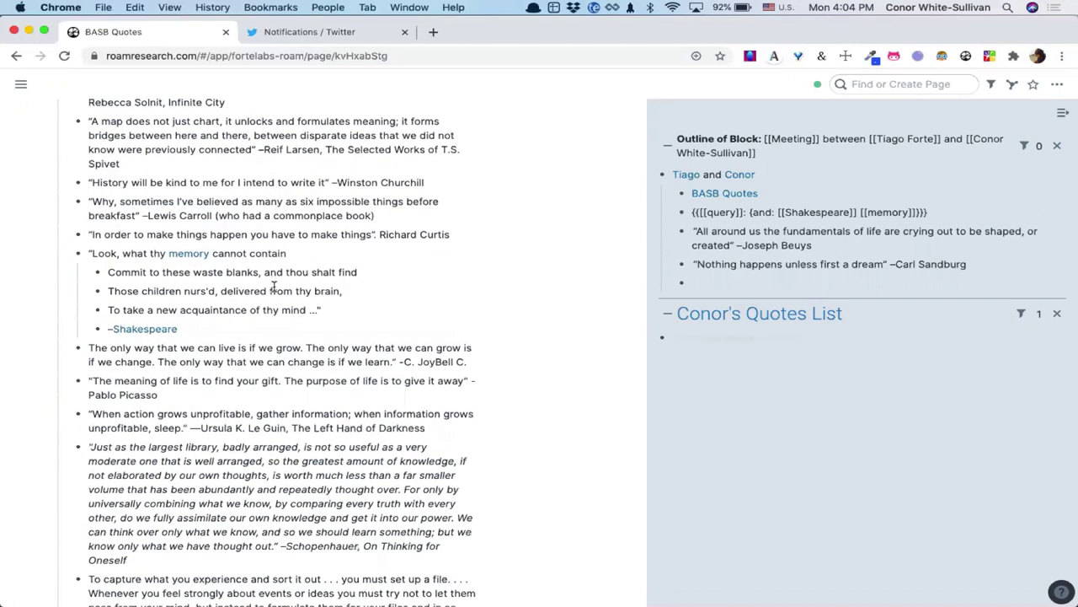
scroll(274, 288, down, 2)
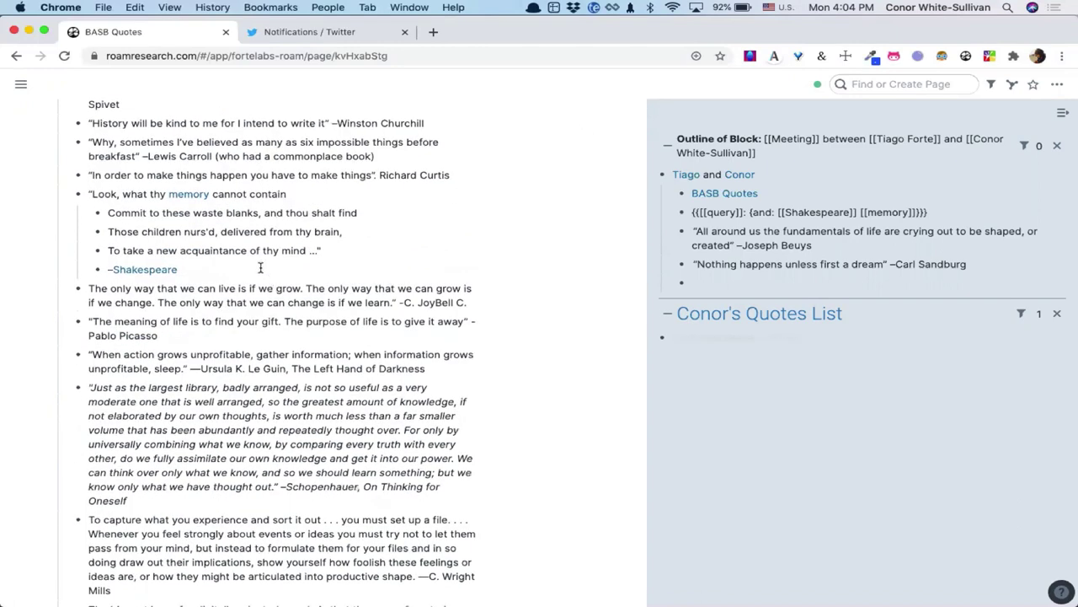
scroll(260, 267, up, 10)
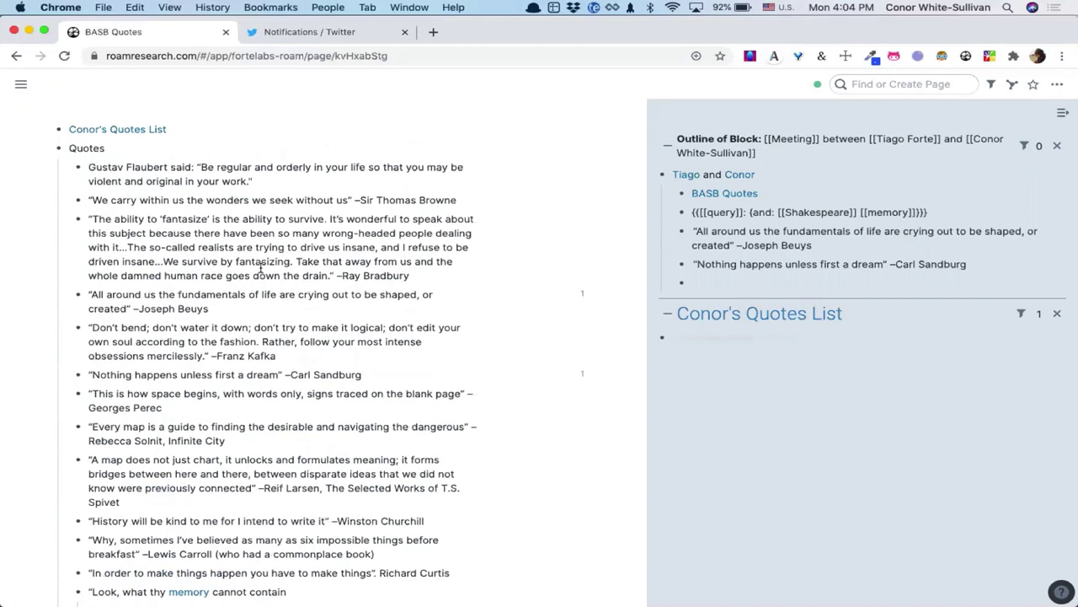
scroll(260, 268, down, 3)
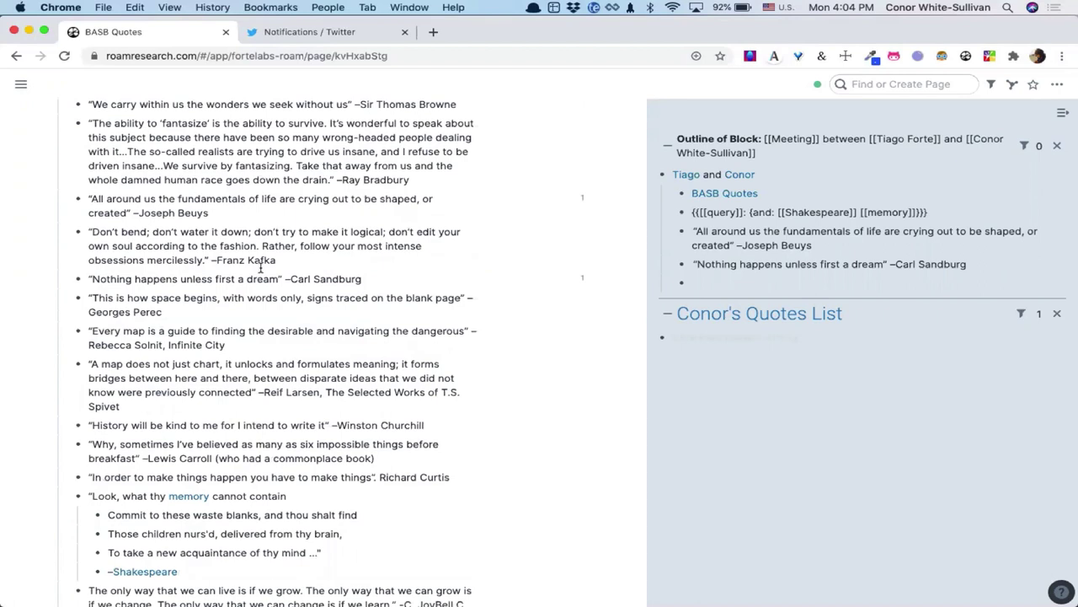